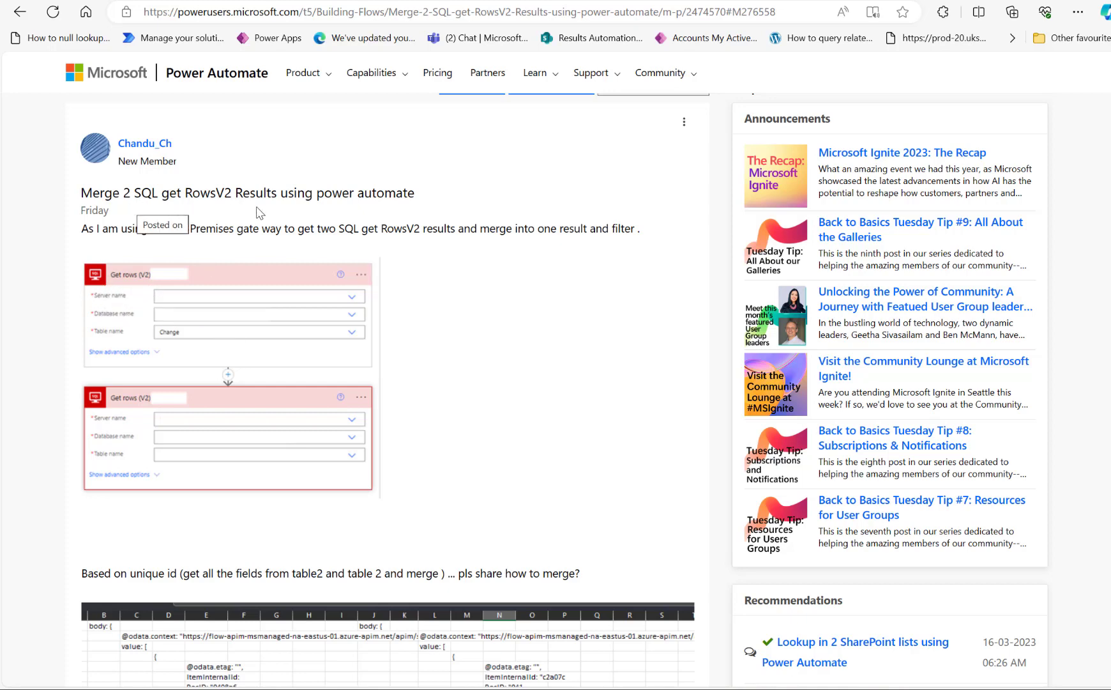
# Read the forum question and highlight its request to merge the two results on a unique id.
pyautogui.scroll(-3, 432, 384)
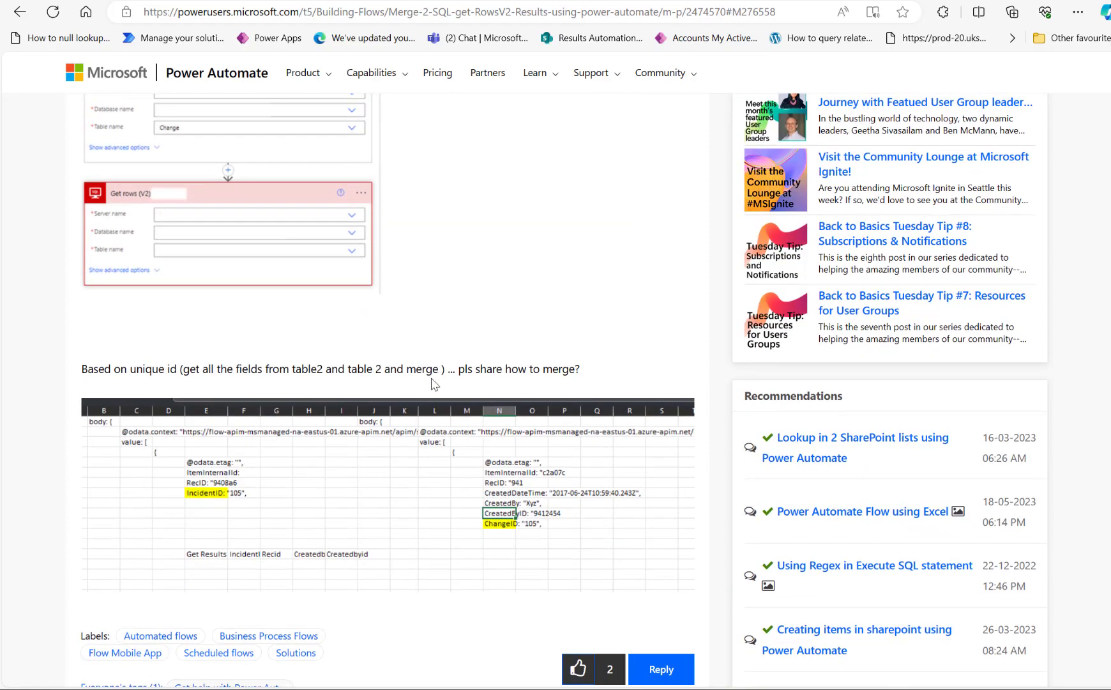
pyautogui.scroll(2, 432, 384)
pyautogui.scroll(-2, 433, 383)
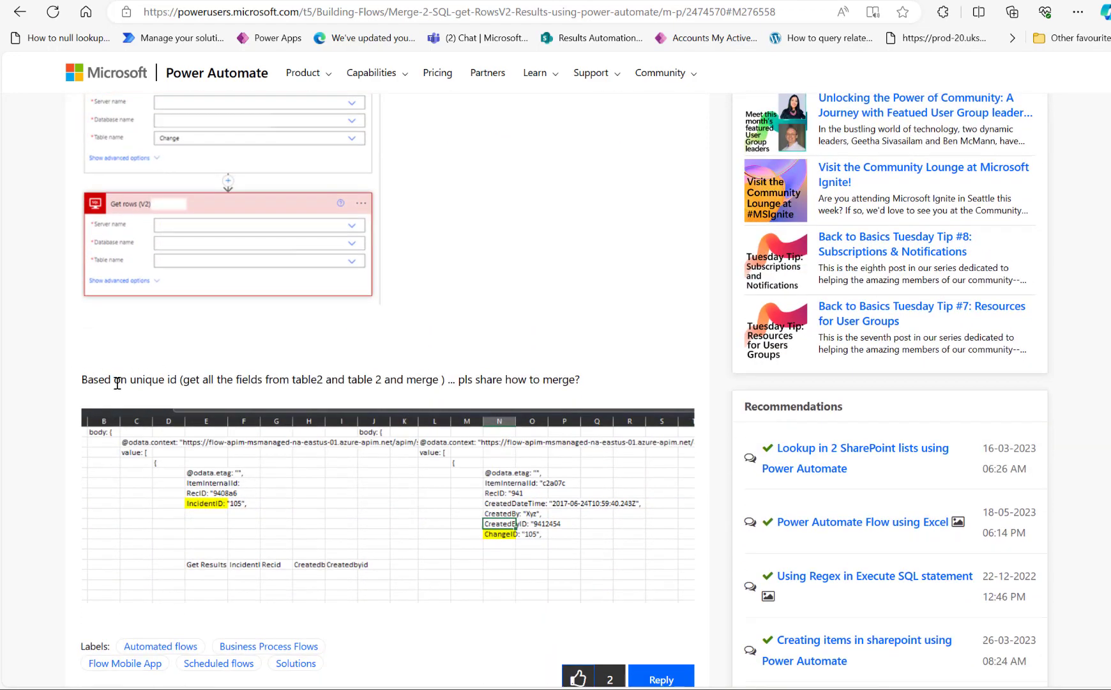
pyautogui.moveTo(147, 382); pyautogui.dragTo(278, 396)
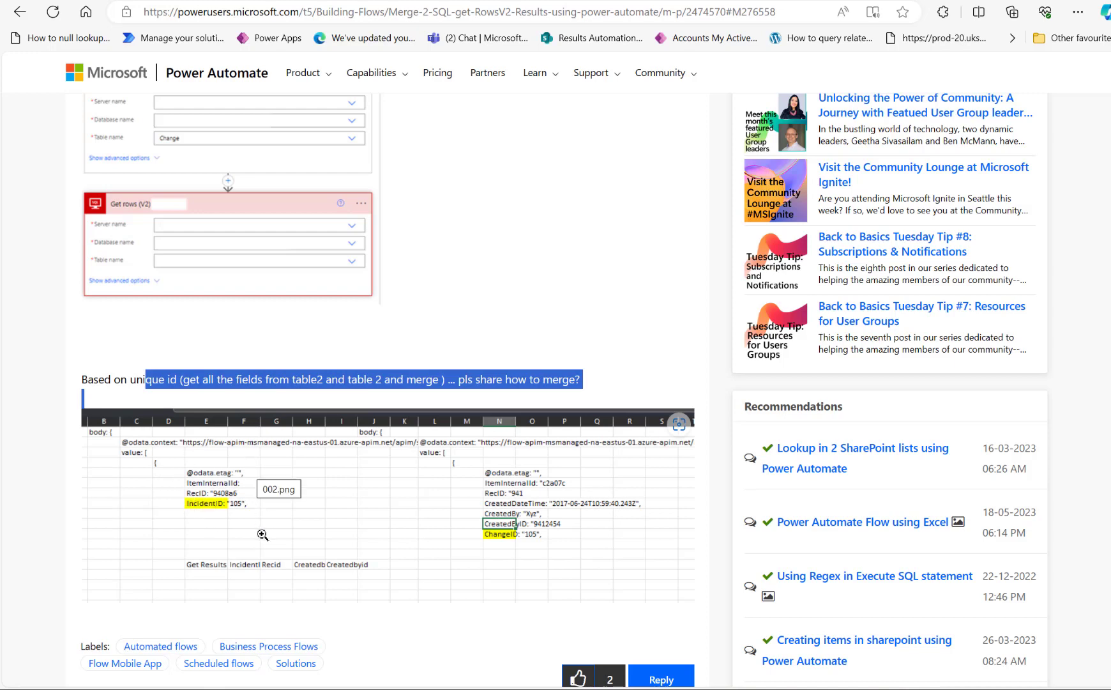
pyautogui.scroll(2, 196, 255)
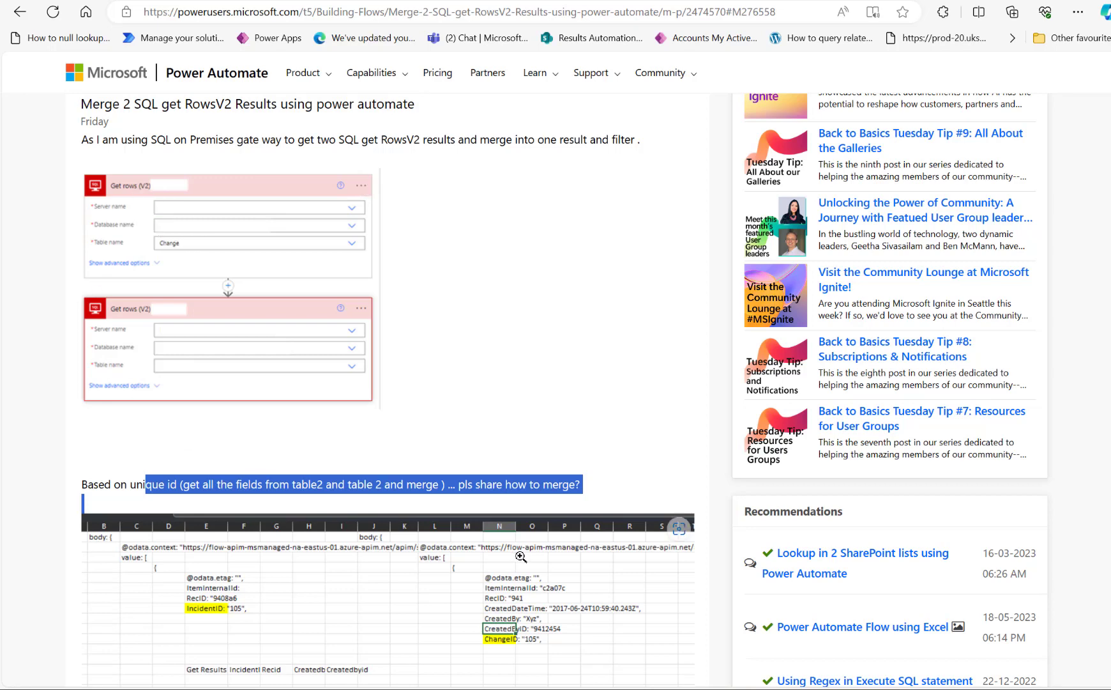
pyautogui.scroll(-2, 506, 553)
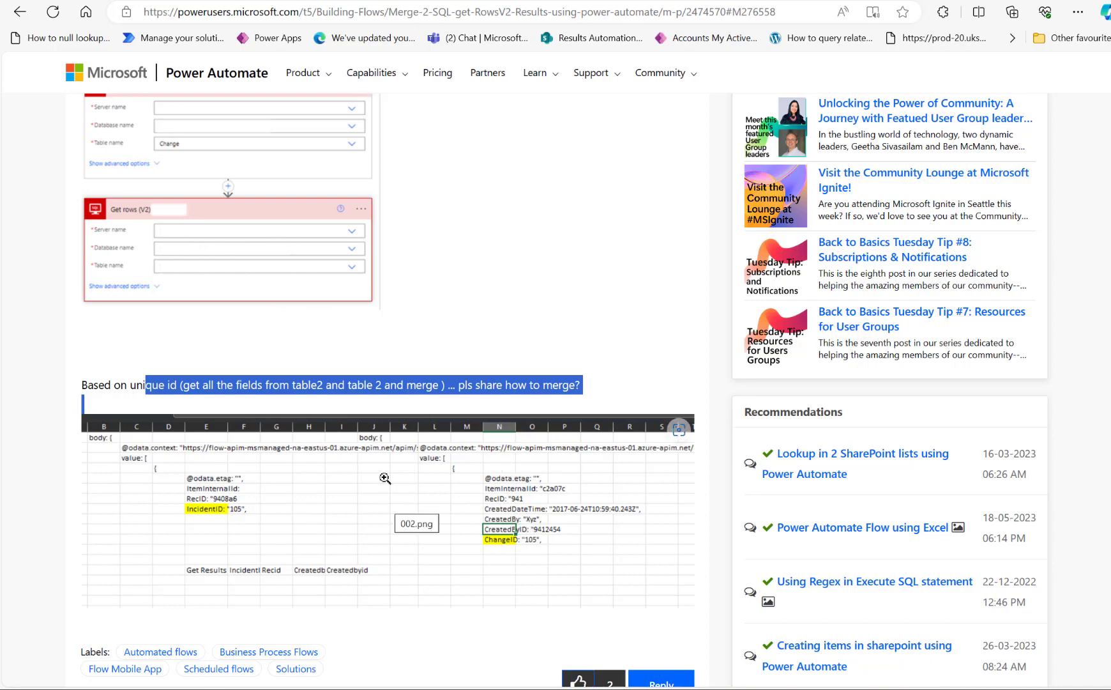
# Highlight the unique-id phrase and the words '2 and', then switch to the JSON Filters flow.
pyautogui.click(184, 387)
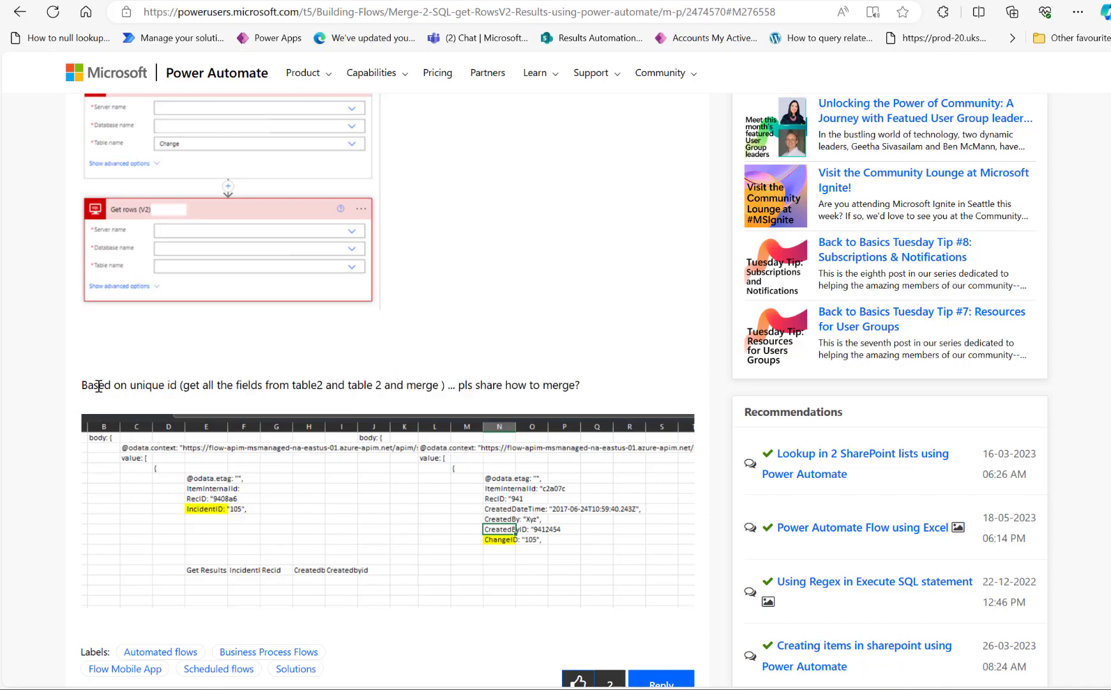
pyautogui.moveTo(99, 385); pyautogui.dragTo(199, 385)
pyautogui.click(273, 384)
pyautogui.moveTo(374, 387); pyautogui.dragTo(403, 387)
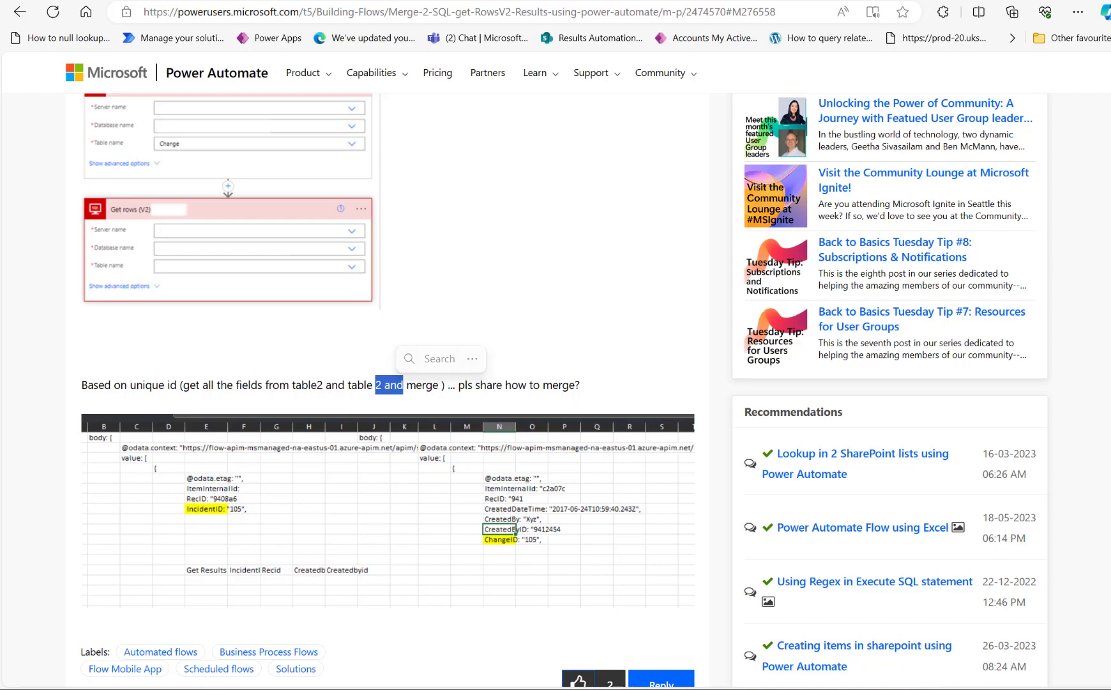
pyautogui.hotkey('alt', 'Tab')
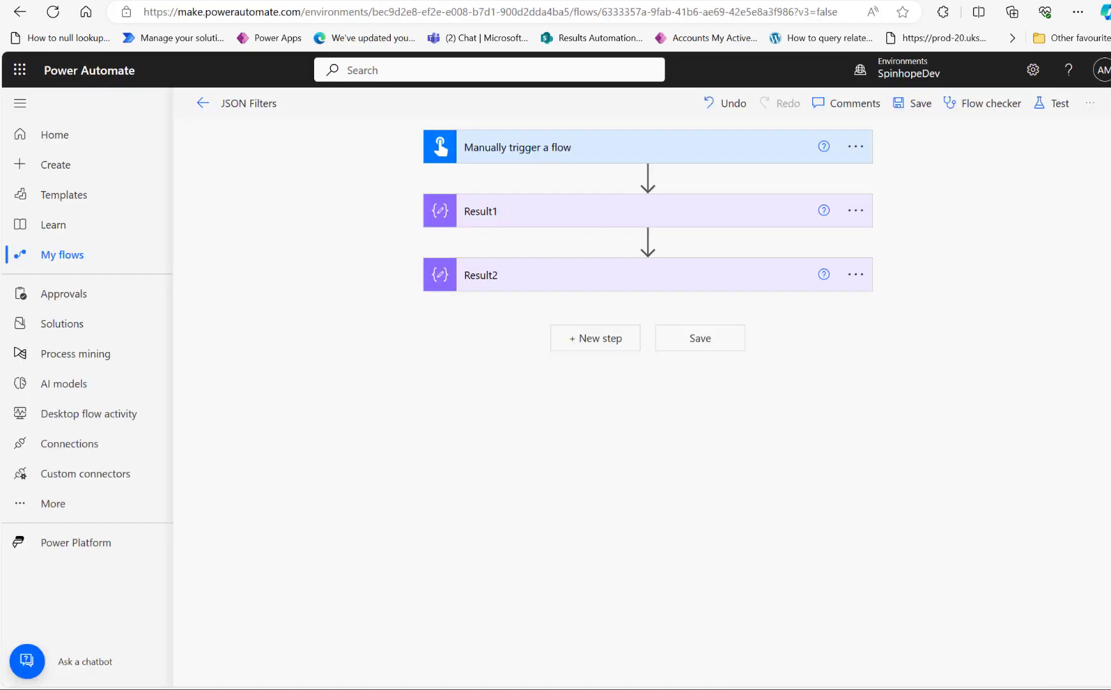
# Expand Result1 and Result2 to show their JSON, highlighting Result1's IncidentID 105 line against the forum post.
pyautogui.click(553, 211)
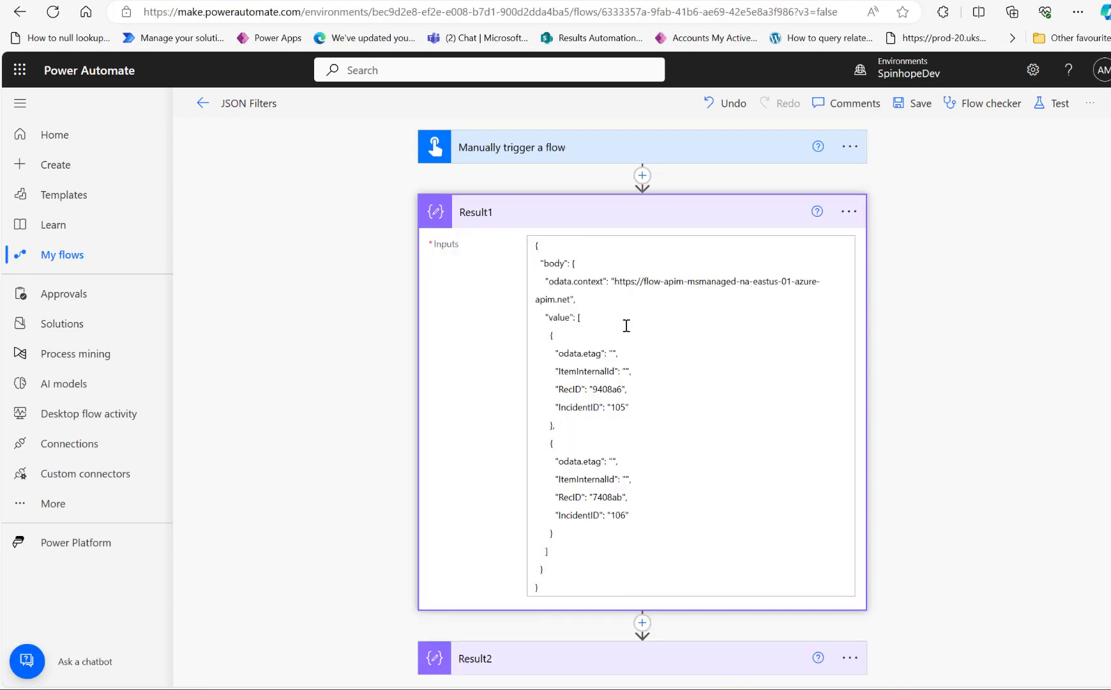
pyautogui.scroll(-1, 581, 603)
pyautogui.click(584, 600)
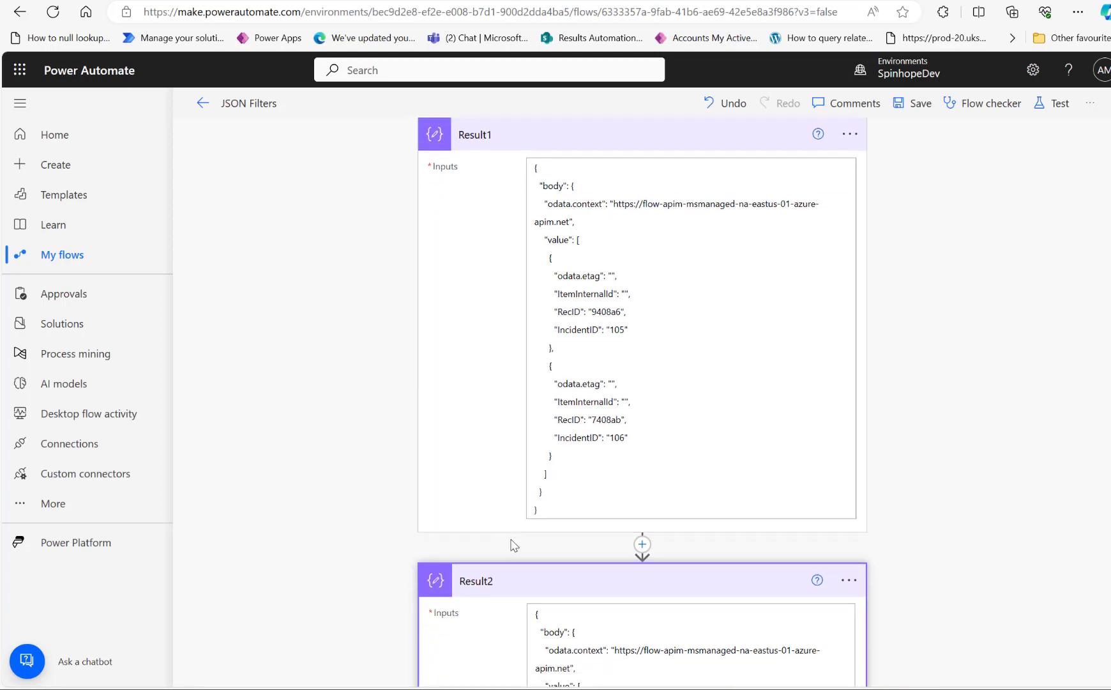
pyautogui.scroll(-5, 637, 576)
pyautogui.scroll(5, 638, 577)
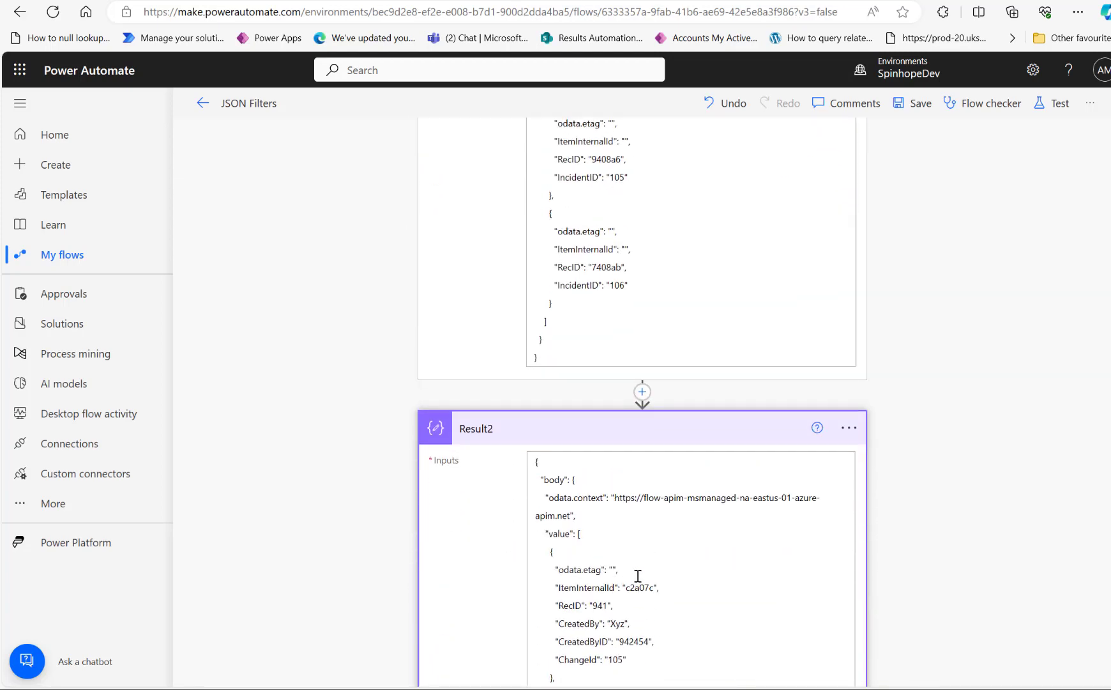
pyautogui.moveTo(553, 353); pyautogui.dragTo(652, 351)
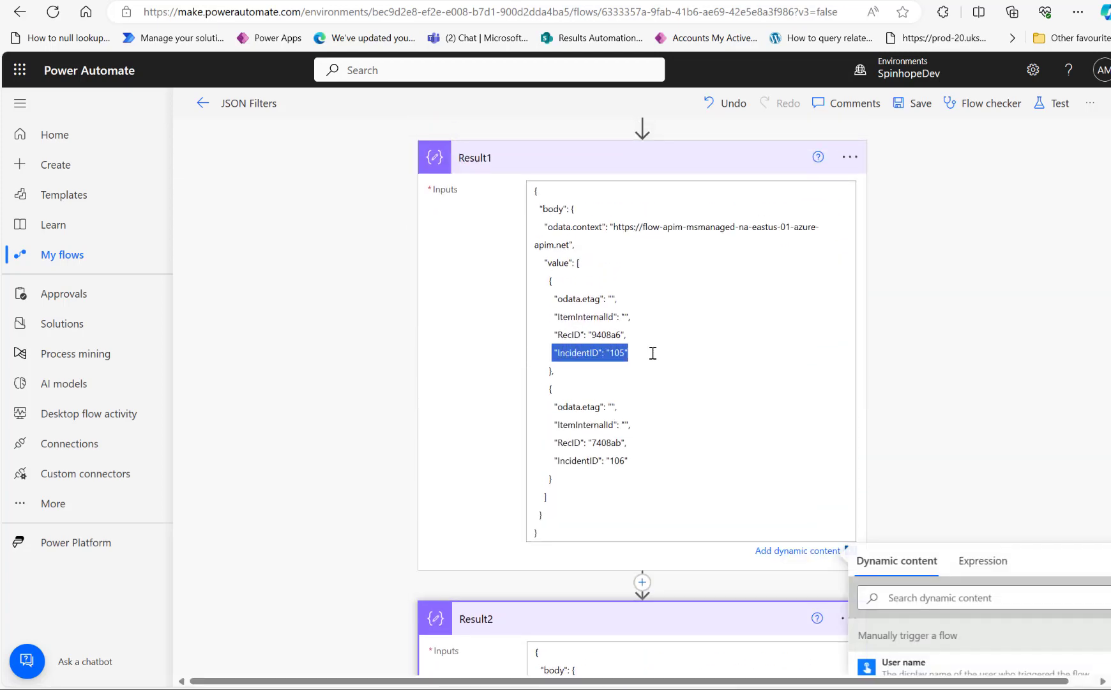
pyautogui.hotkey('alt', 'Tab')
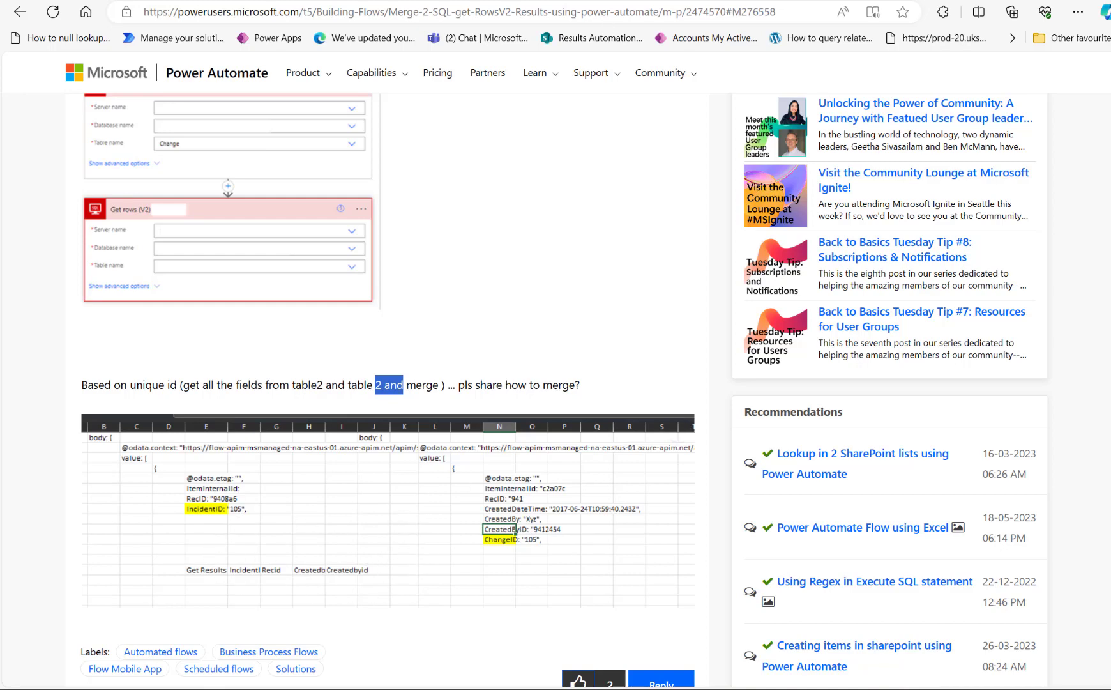
pyautogui.hotkey('alt', 'Tab')
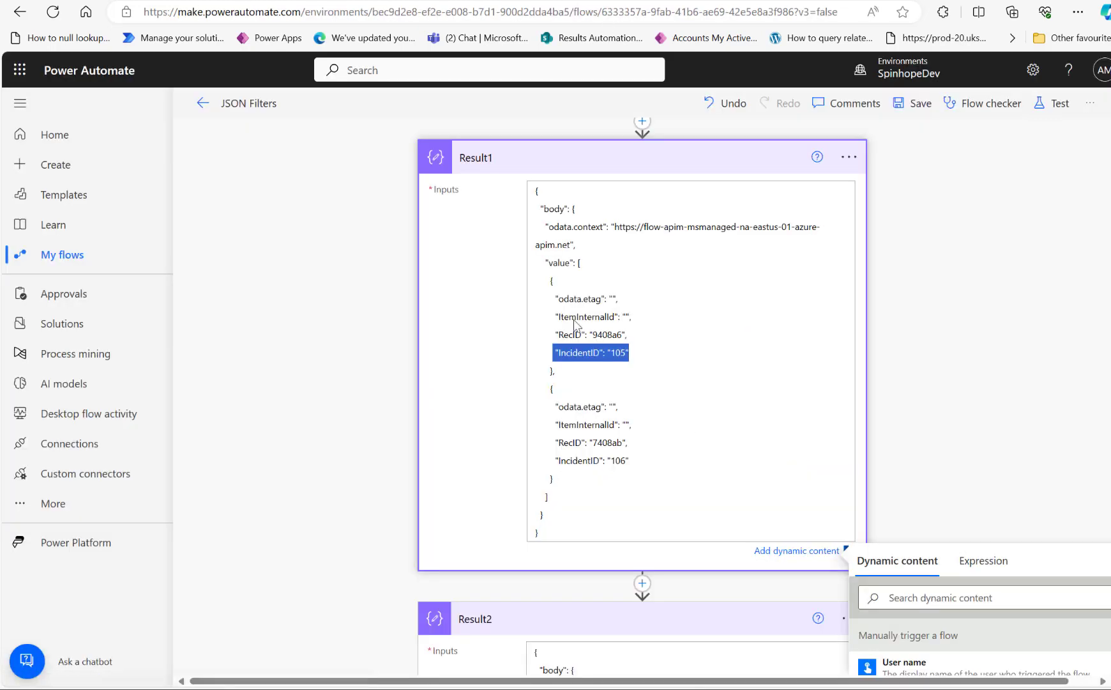
# Highlight Result1's IncidentID 105 and 106 lines.
pyautogui.click(541, 161)
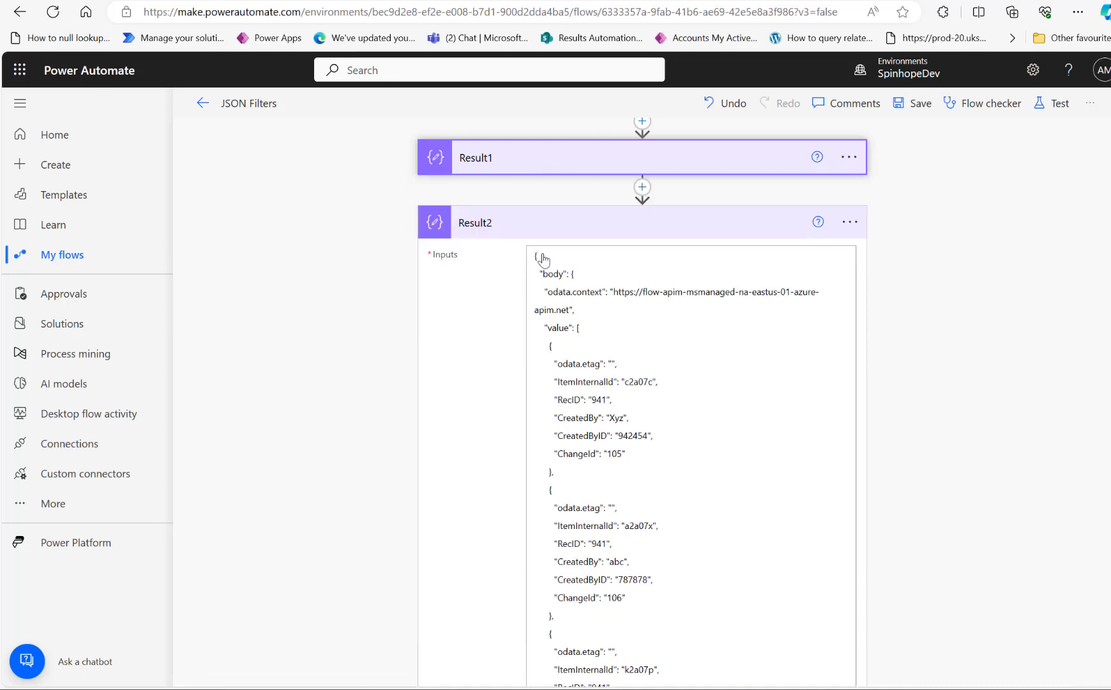
pyautogui.click(548, 159)
pyautogui.moveTo(550, 355); pyautogui.dragTo(690, 352)
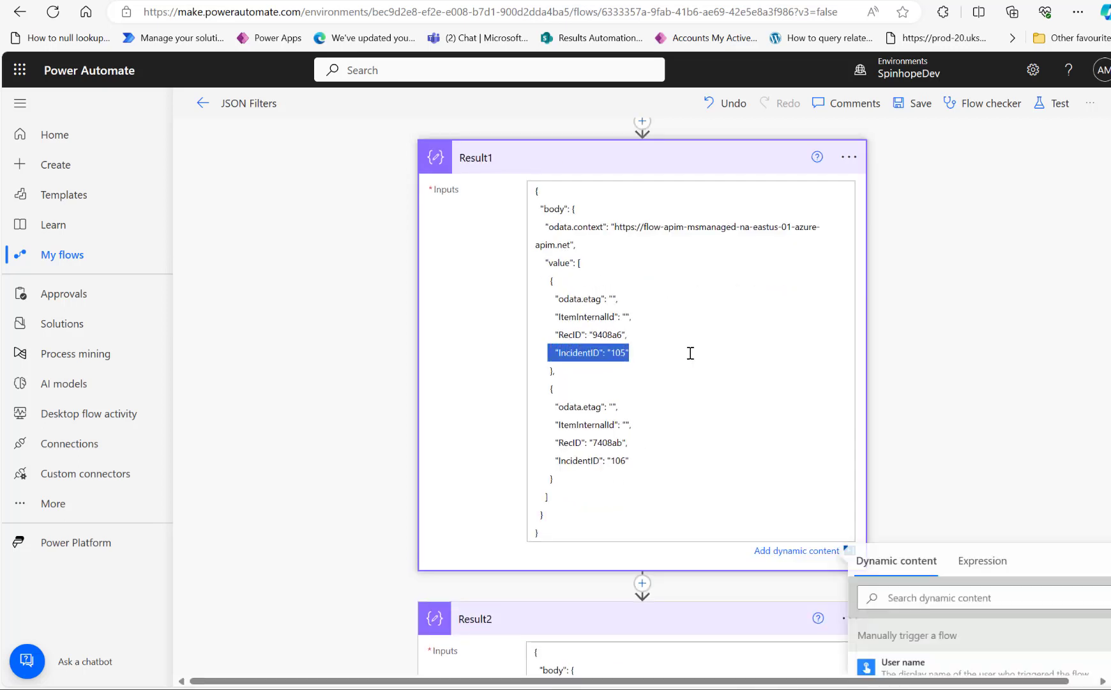
pyautogui.moveTo(550, 461); pyautogui.dragTo(665, 453)
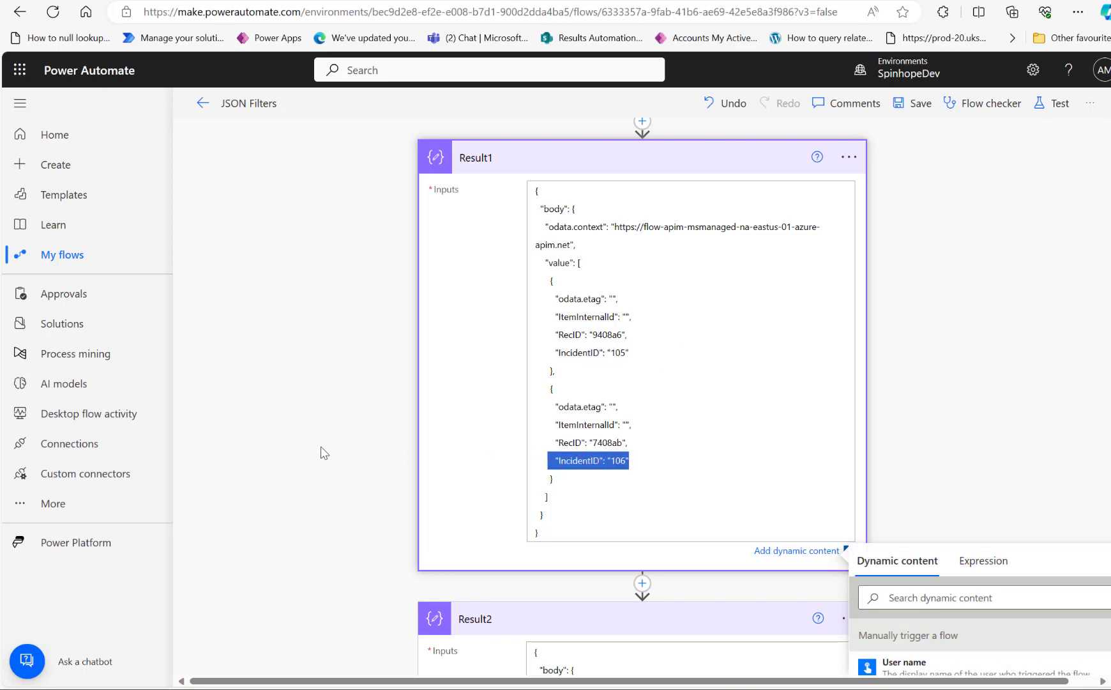
# Highlight Result2's ChangeId values 106 and 110 for comparison.
pyautogui.scroll(-6, 352, 452)
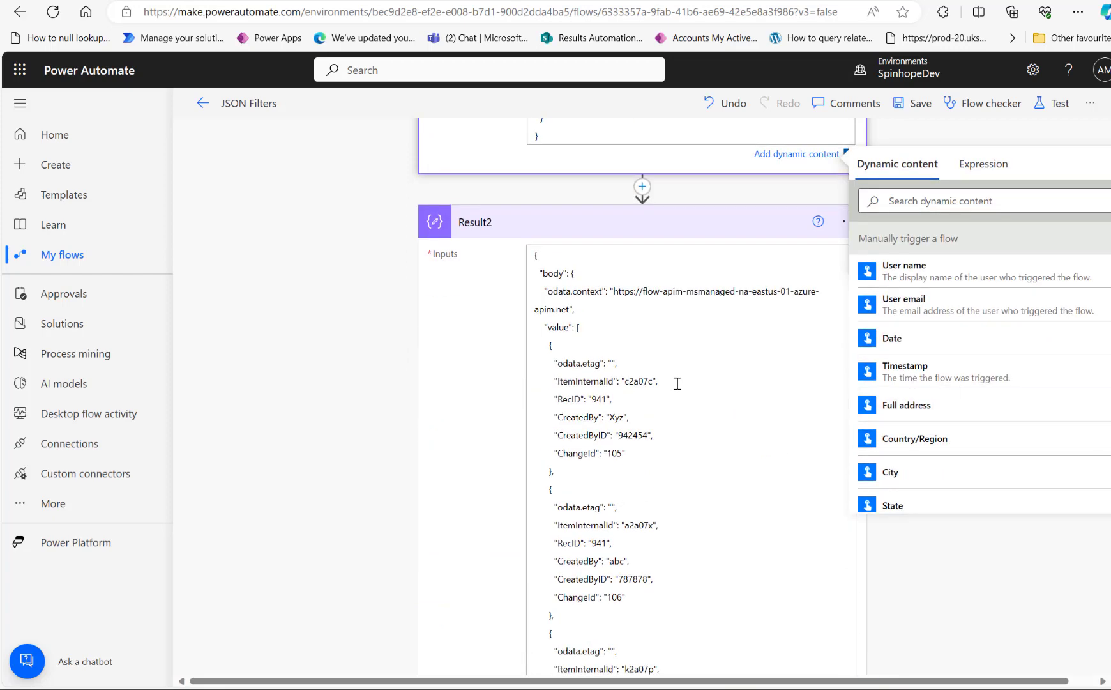
pyautogui.scroll(-2, 670, 376)
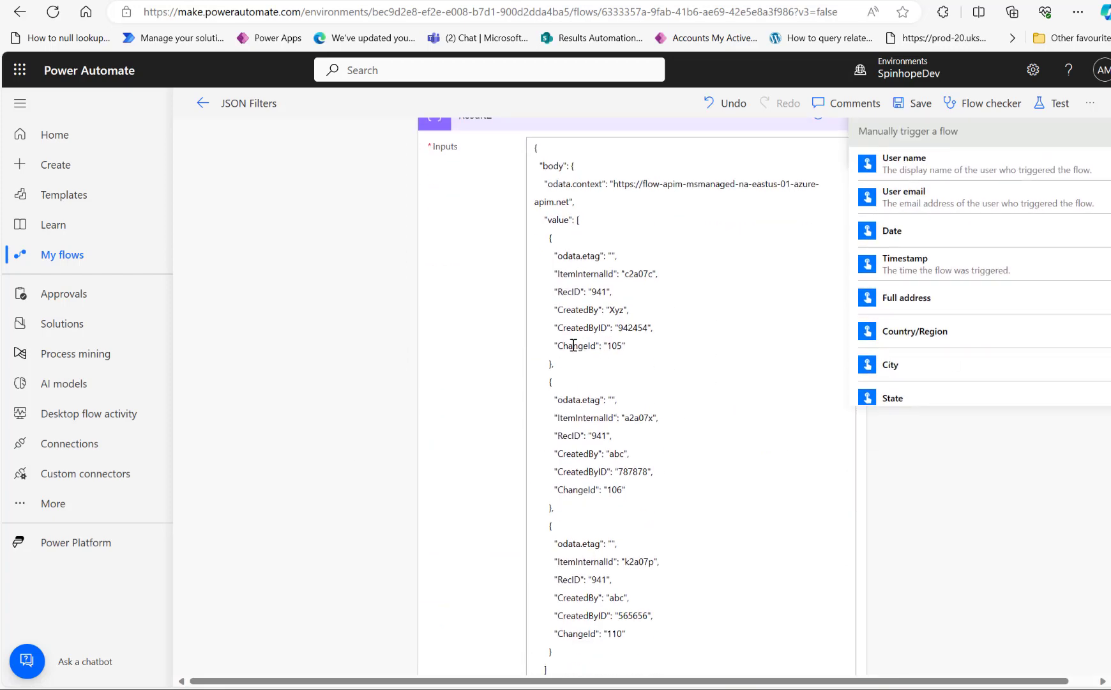
pyautogui.moveTo(572, 345); pyautogui.dragTo(670, 345)
pyautogui.moveTo(603, 490); pyautogui.dragTo(653, 489)
pyautogui.moveTo(591, 633); pyautogui.dragTo(666, 631)
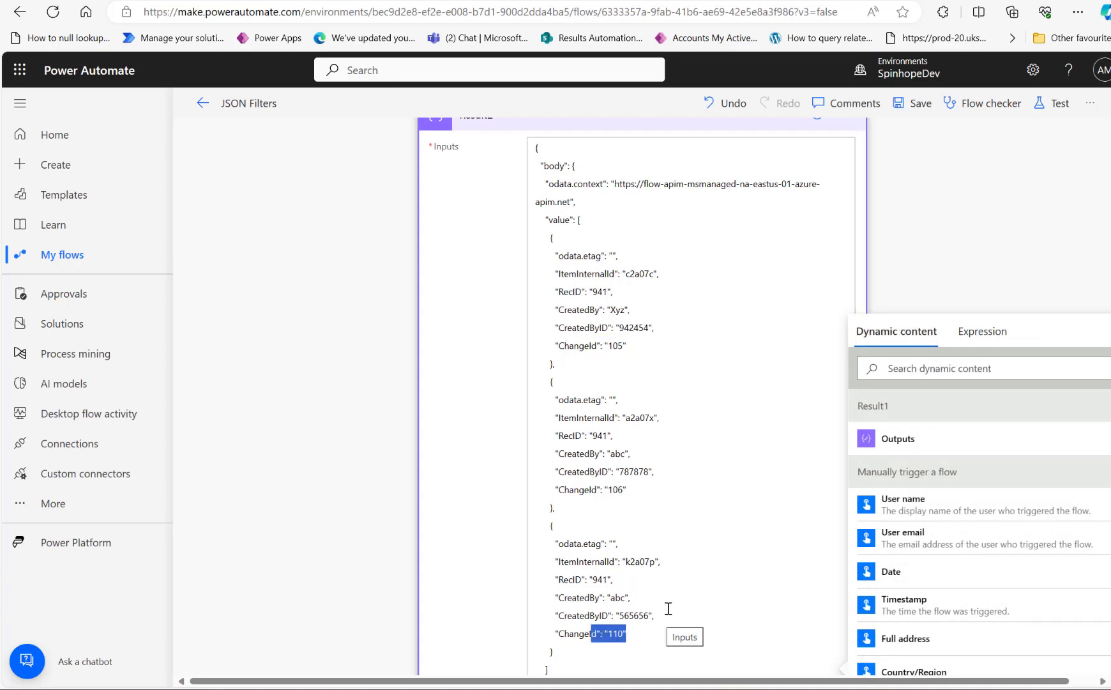
pyautogui.scroll(4, 596, 238)
pyautogui.scroll(-2, 594, 362)
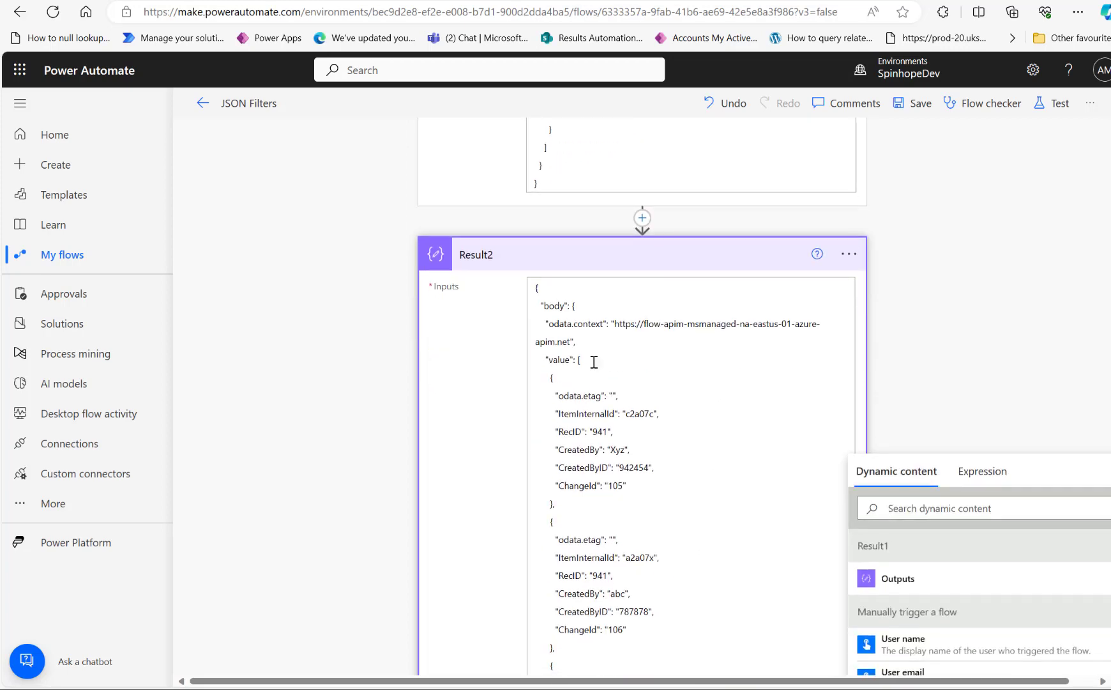
# Highlight Result2's records one by one, including the one with ChangeId 106.
pyautogui.moveTo(555, 372); pyautogui.dragTo(690, 483)
pyautogui.click(592, 526)
pyautogui.moveTo(546, 527); pyautogui.dragTo(672, 635)
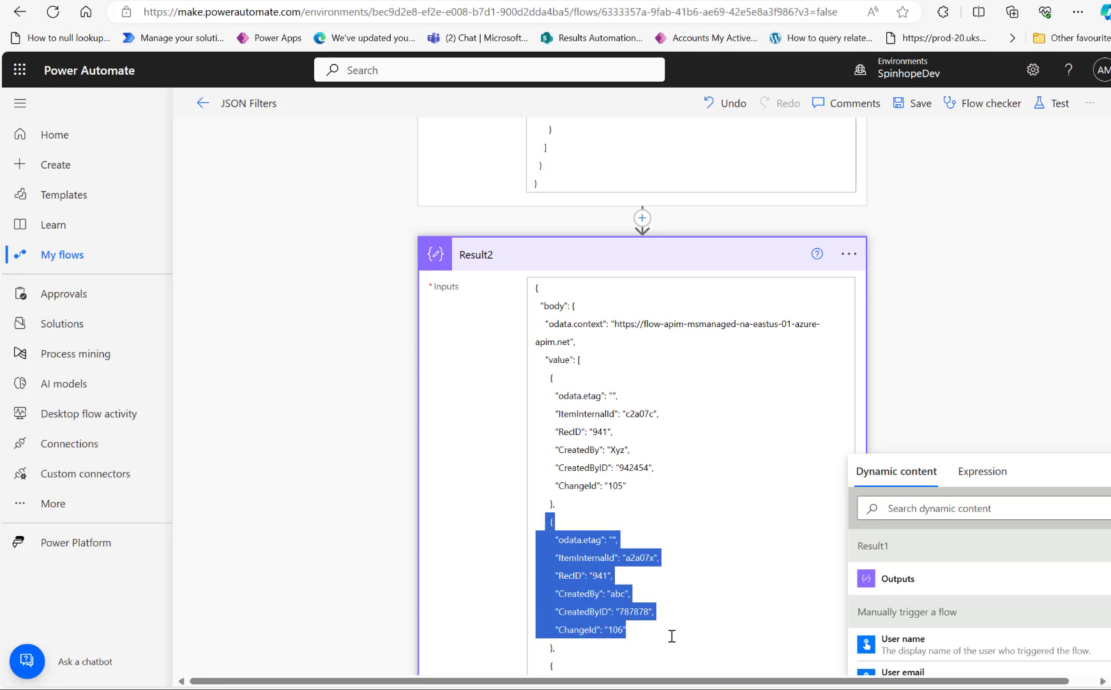
pyautogui.scroll(5, 703, 558)
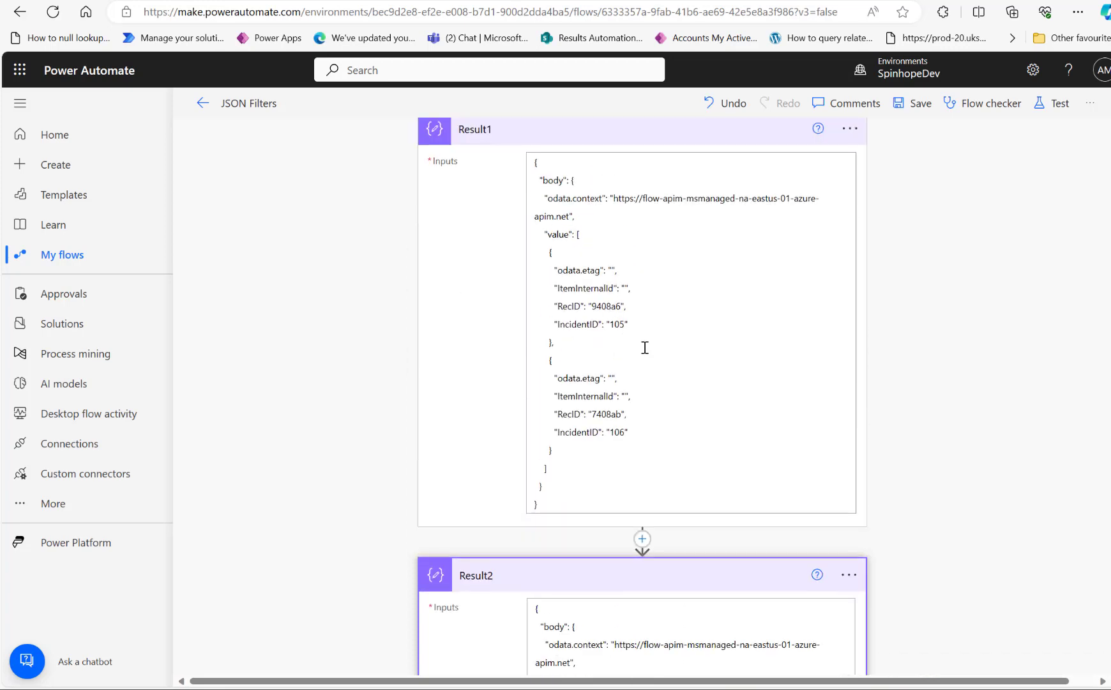
pyautogui.scroll(-6, 714, 578)
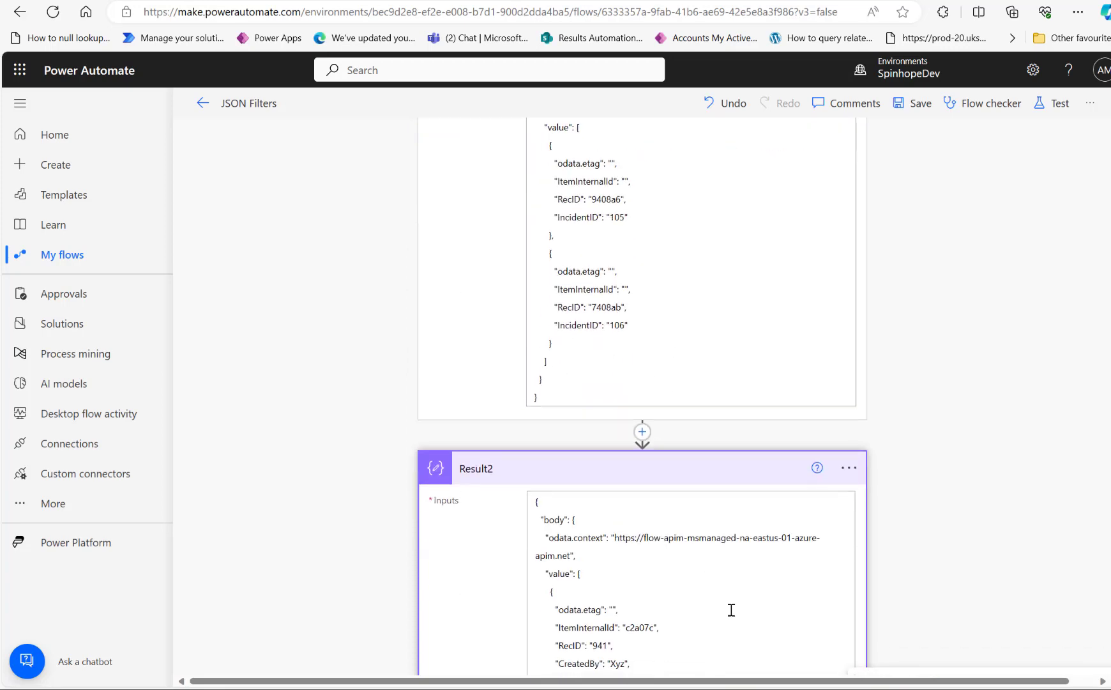
pyautogui.scroll(-1, 726, 588)
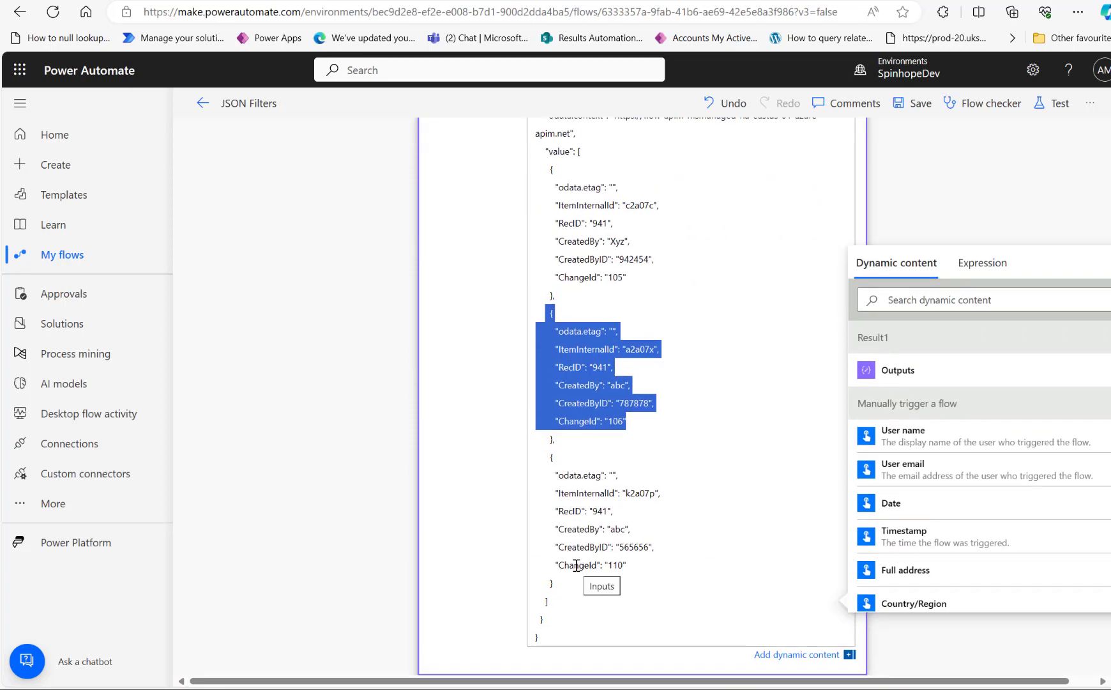
pyautogui.moveTo(575, 564); pyautogui.dragTo(650, 562)
pyautogui.click(714, 426)
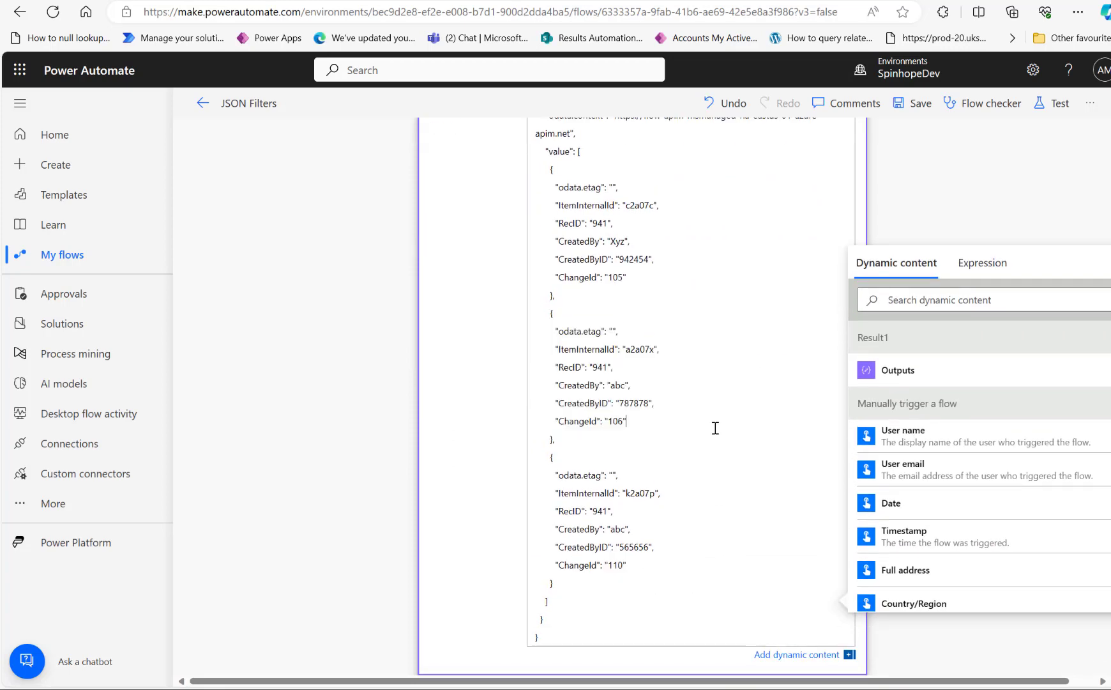
# Select all of Result1's JSON, then collapse the Result1 and Result2 cards.
pyautogui.scroll(10, 712, 424)
pyautogui.click(675, 382)
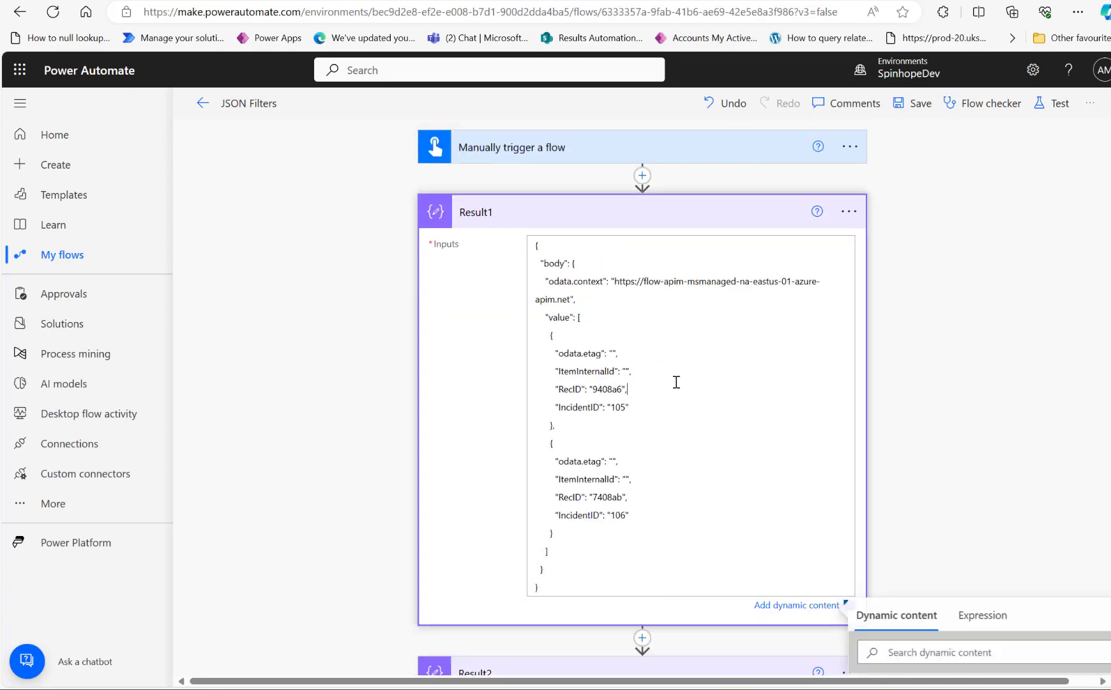
pyautogui.hotkey('ctrl', 'a')
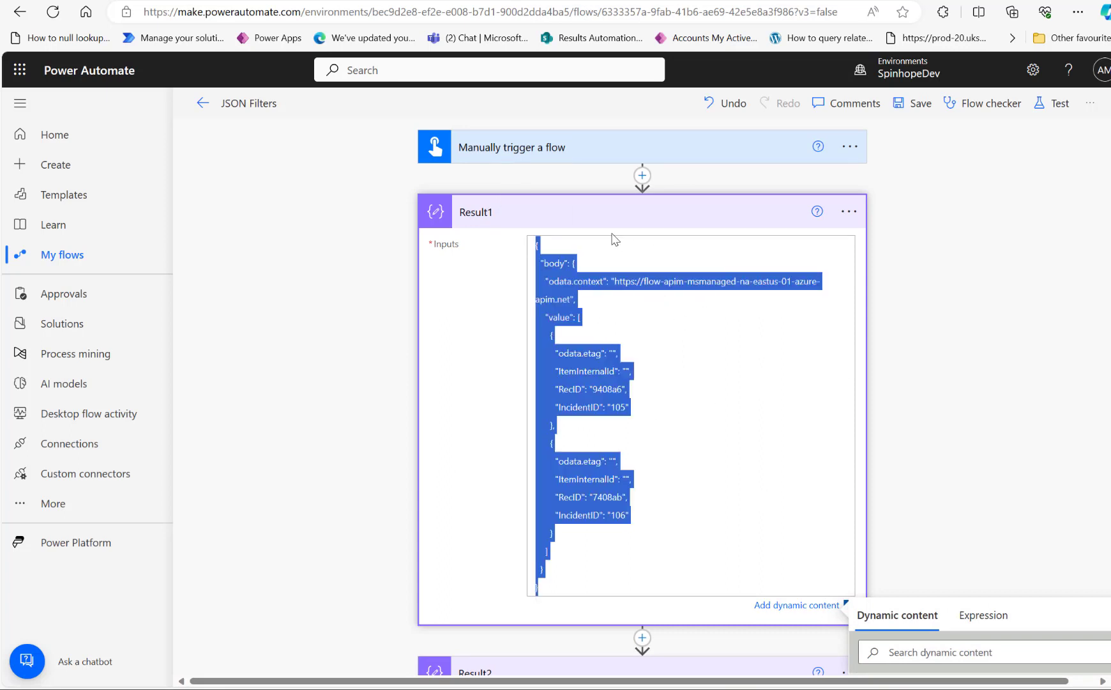
pyautogui.click(621, 216)
pyautogui.click(577, 277)
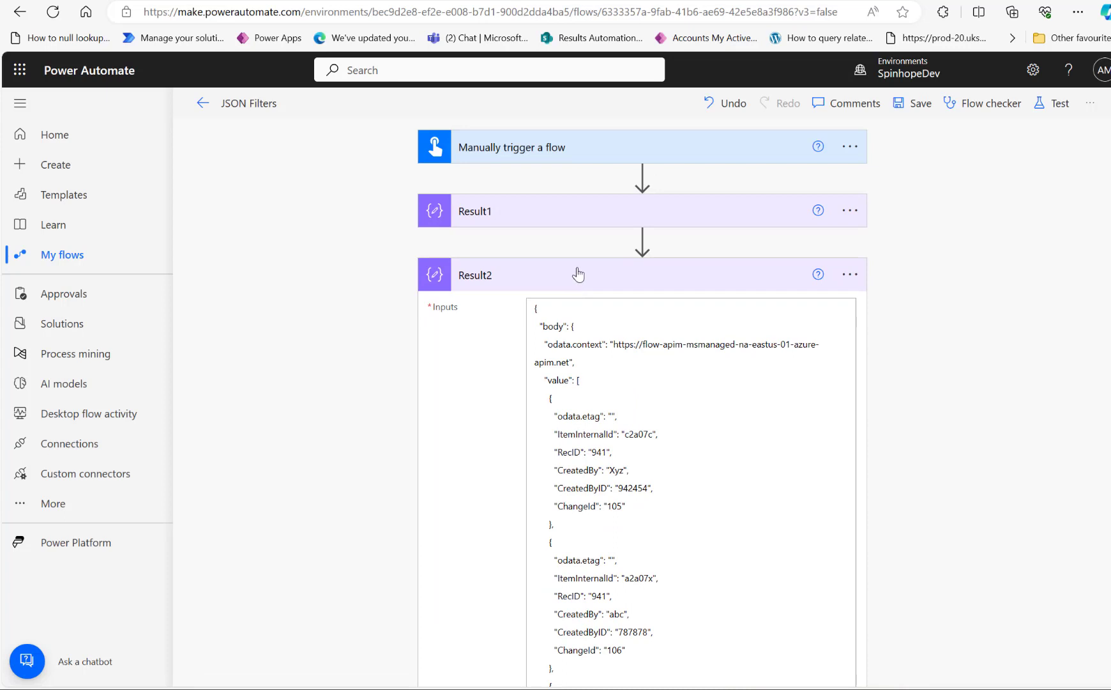
pyautogui.click(578, 275)
# Add a Parse JSON action with Result1's Outputs as its content.
pyautogui.click(591, 268)
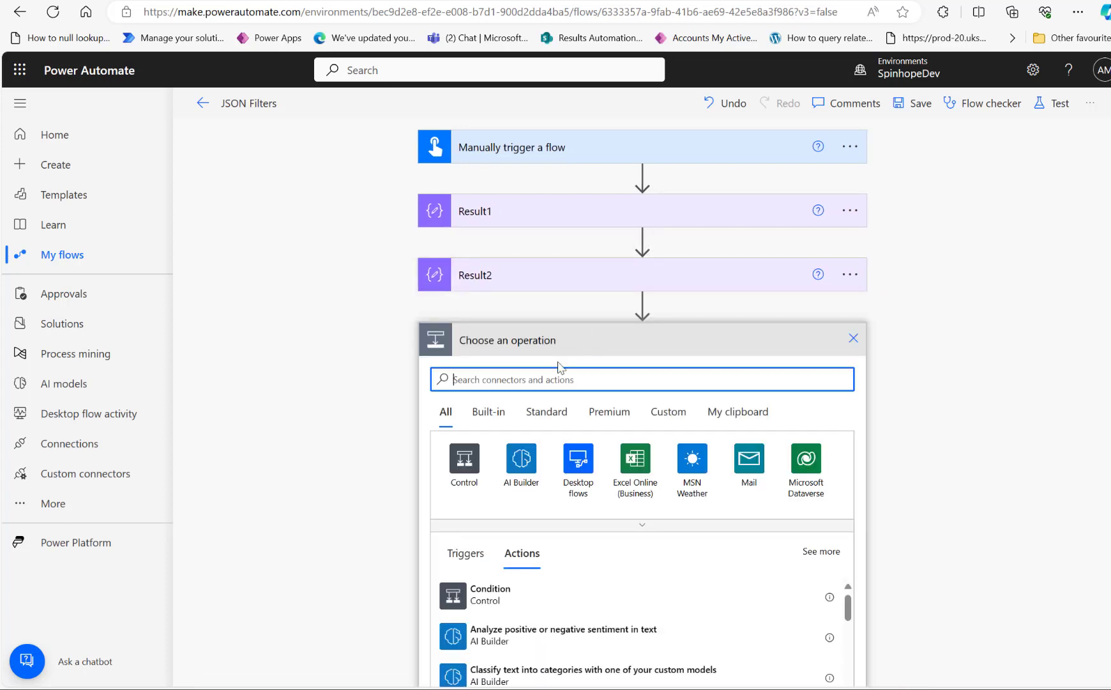
pyautogui.write('parse json')
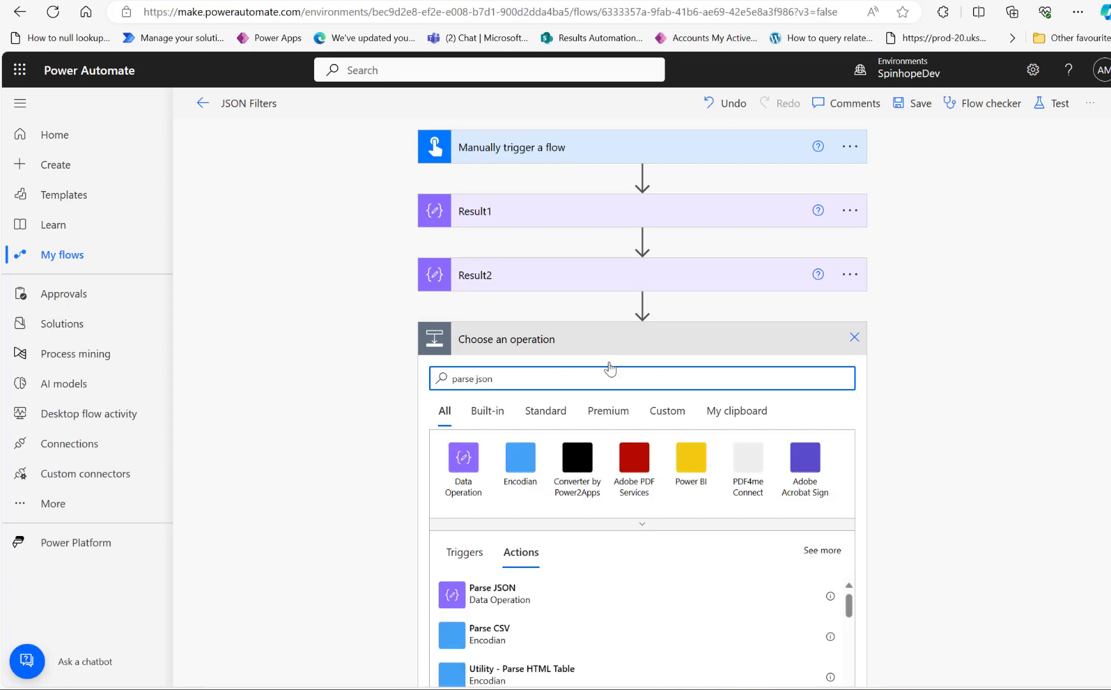
pyautogui.click(498, 586)
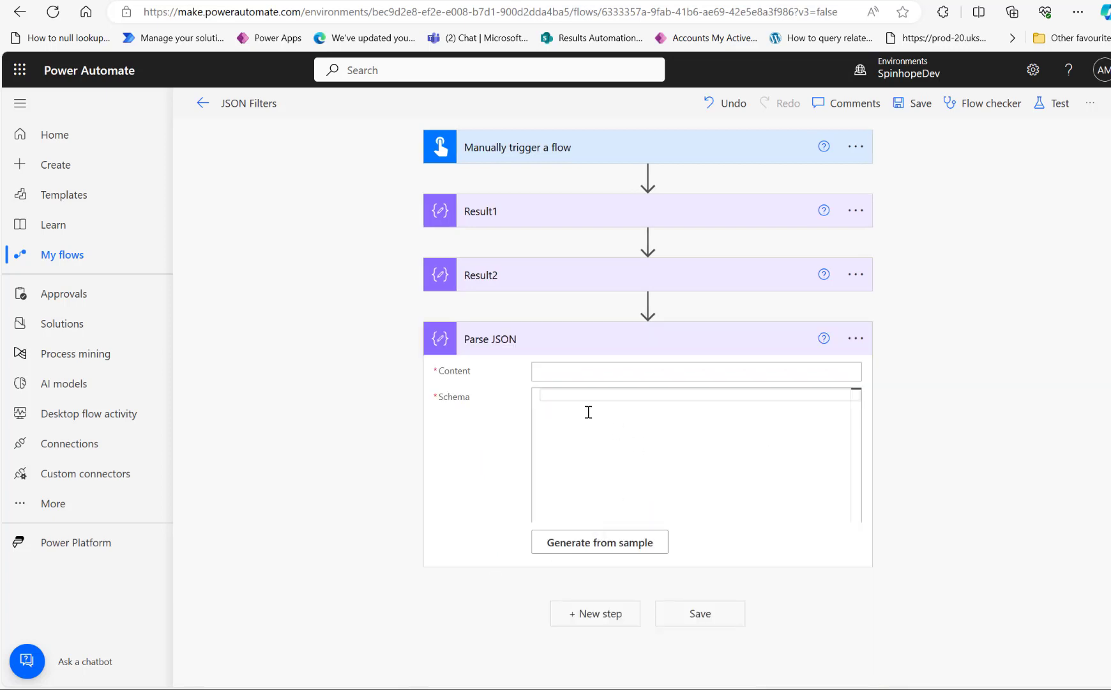
pyautogui.click(588, 374)
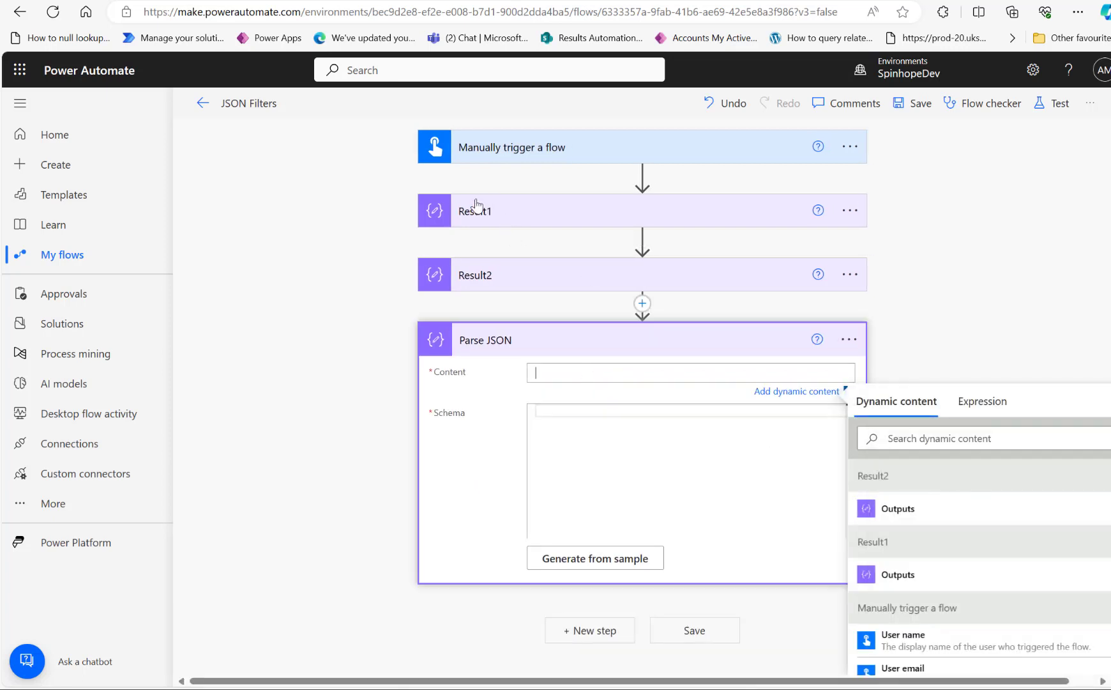
pyautogui.click(897, 573)
# Generate the Parse JSON schema from the pasted sample JSON payload.
pyautogui.click(585, 562)
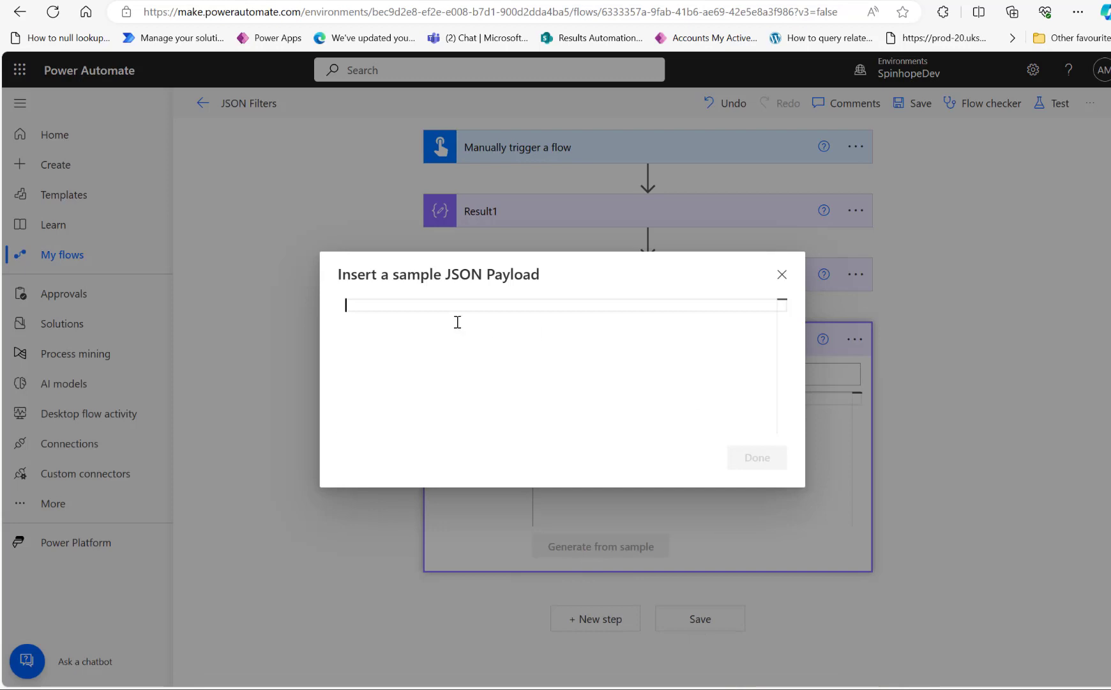
pyautogui.hotkey('ctrl', 'v')
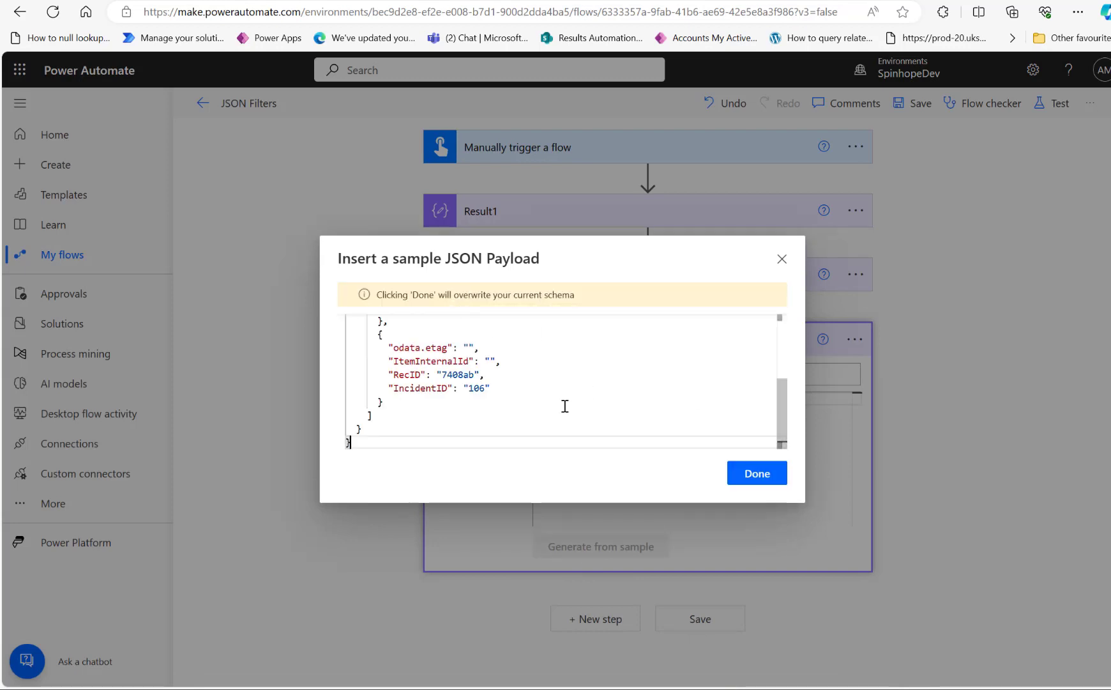
pyautogui.scroll(10, 567, 407)
pyautogui.click(754, 472)
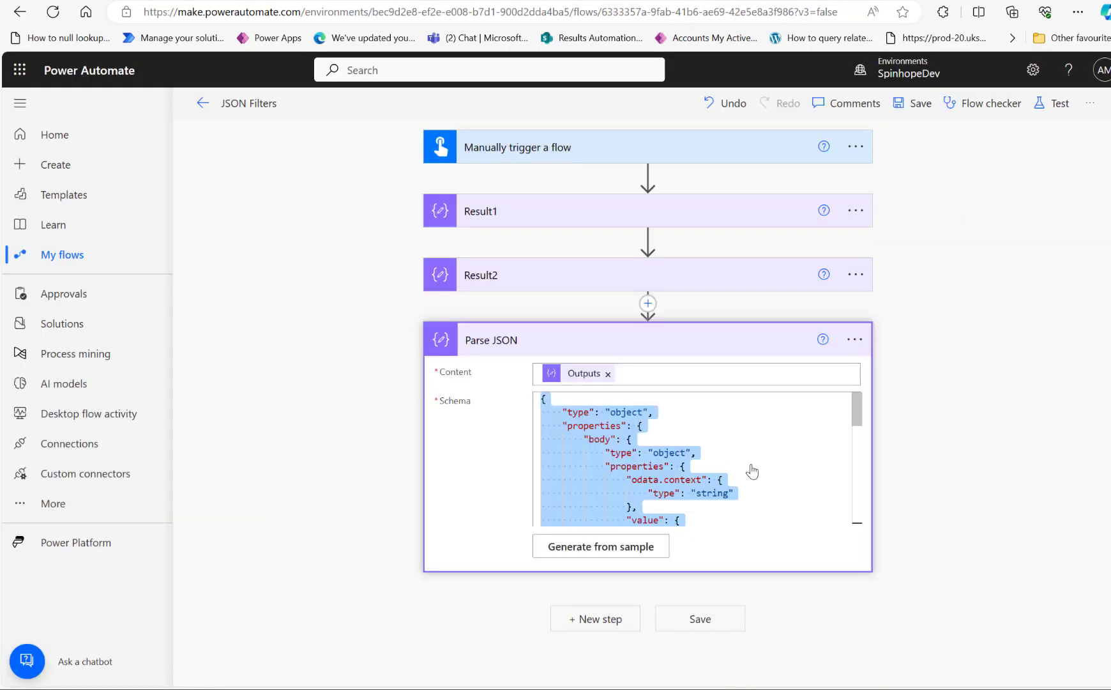
pyautogui.click(369, 433)
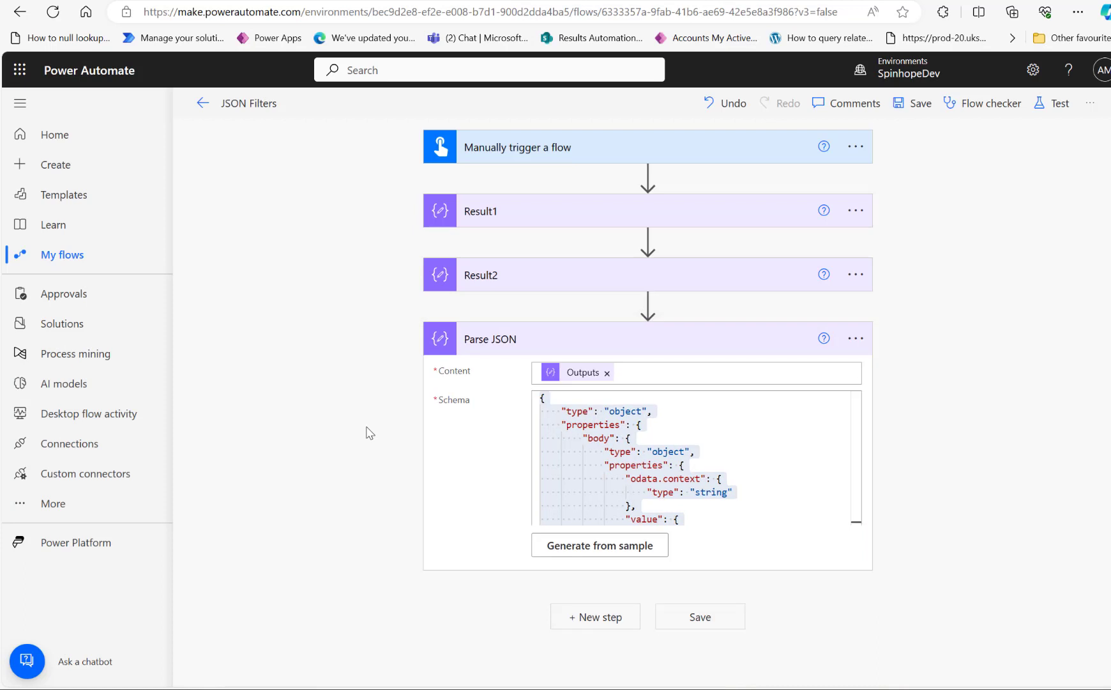
pyautogui.click(606, 624)
# Add a Compose with IncidentID as input, which wraps it in an Apply to each over value.
pyautogui.write('compos')
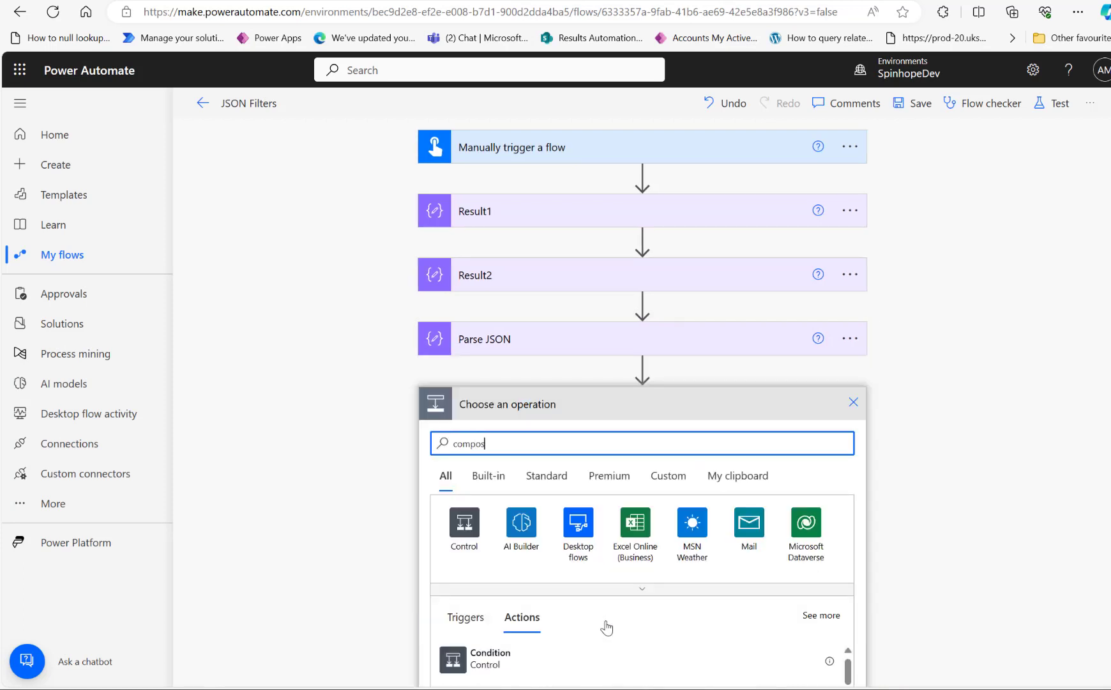
pyautogui.write('e')
pyautogui.click(485, 667)
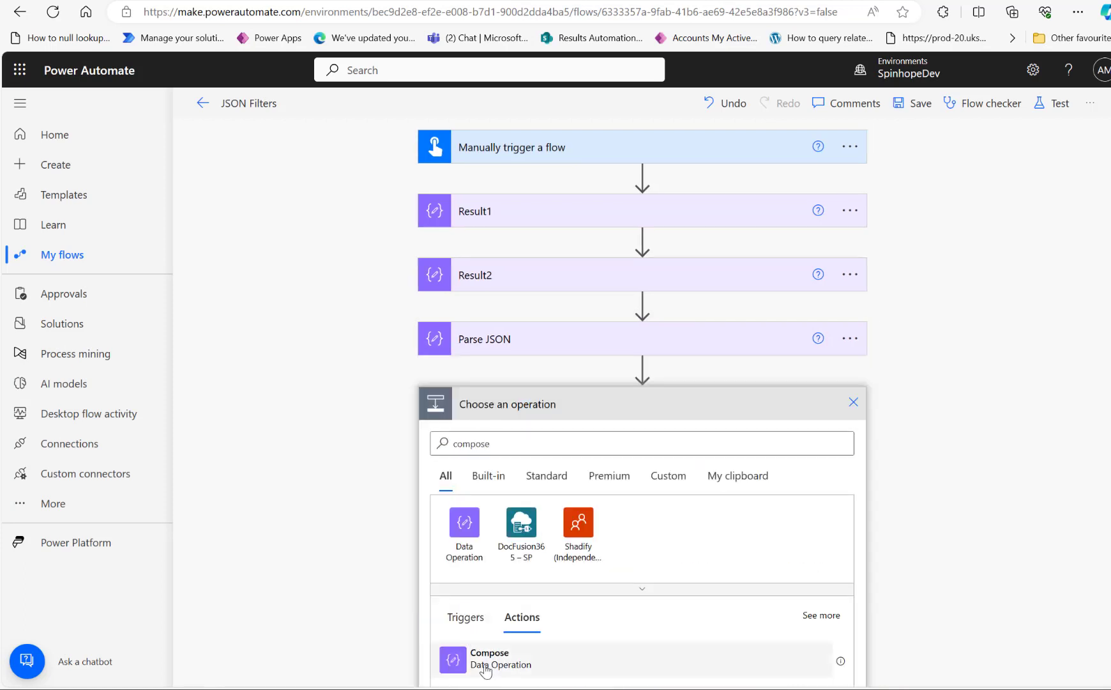
pyautogui.click(578, 437)
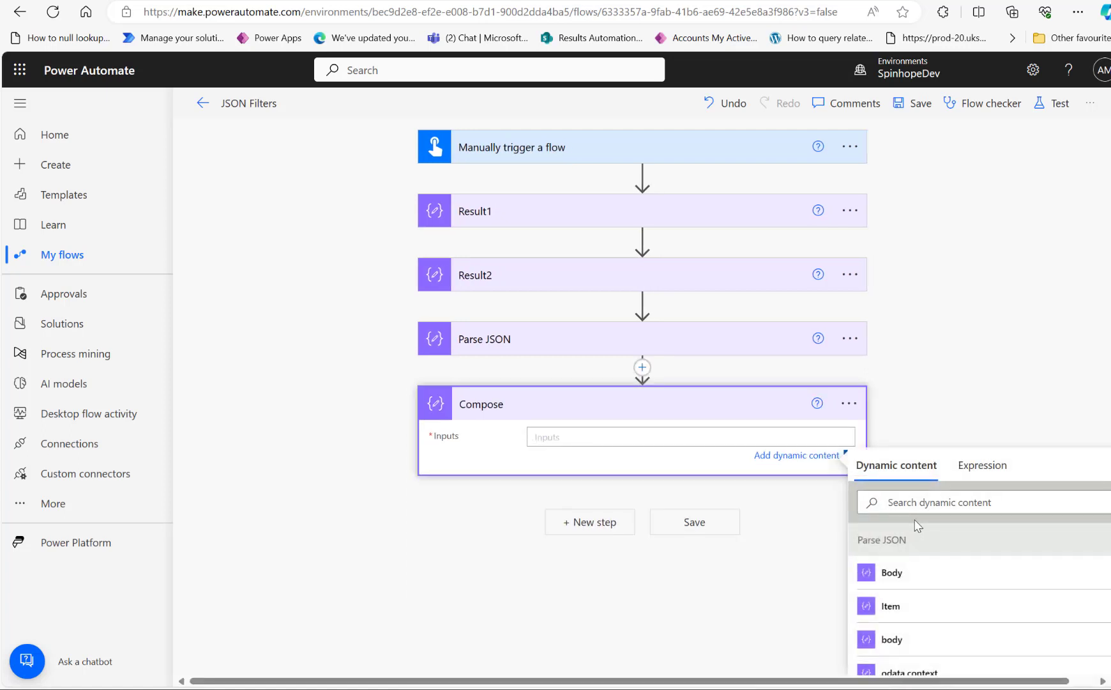
pyautogui.scroll(-1, 929, 549)
pyautogui.scroll(-2, 957, 593)
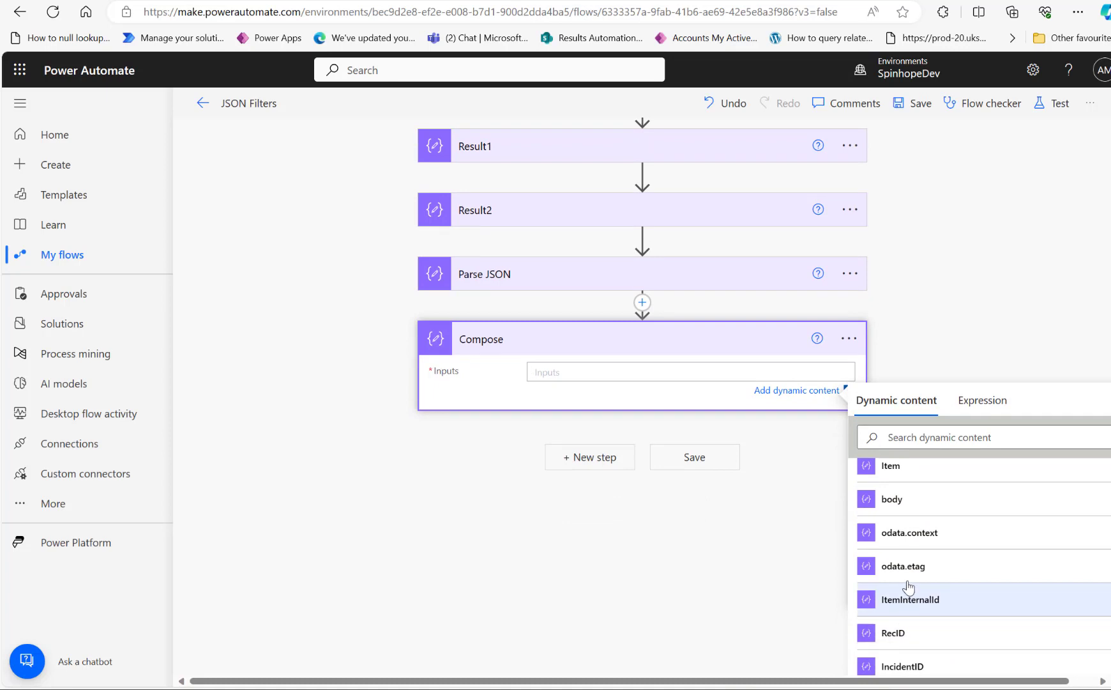
pyautogui.scroll(-2, 910, 587)
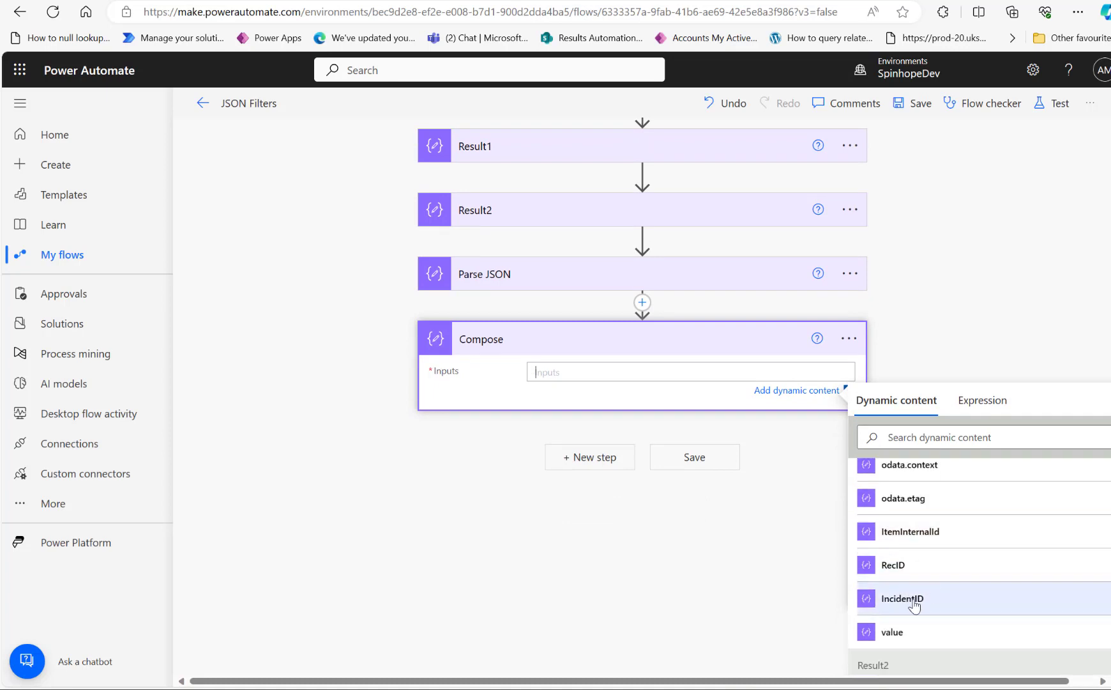
pyautogui.click(913, 603)
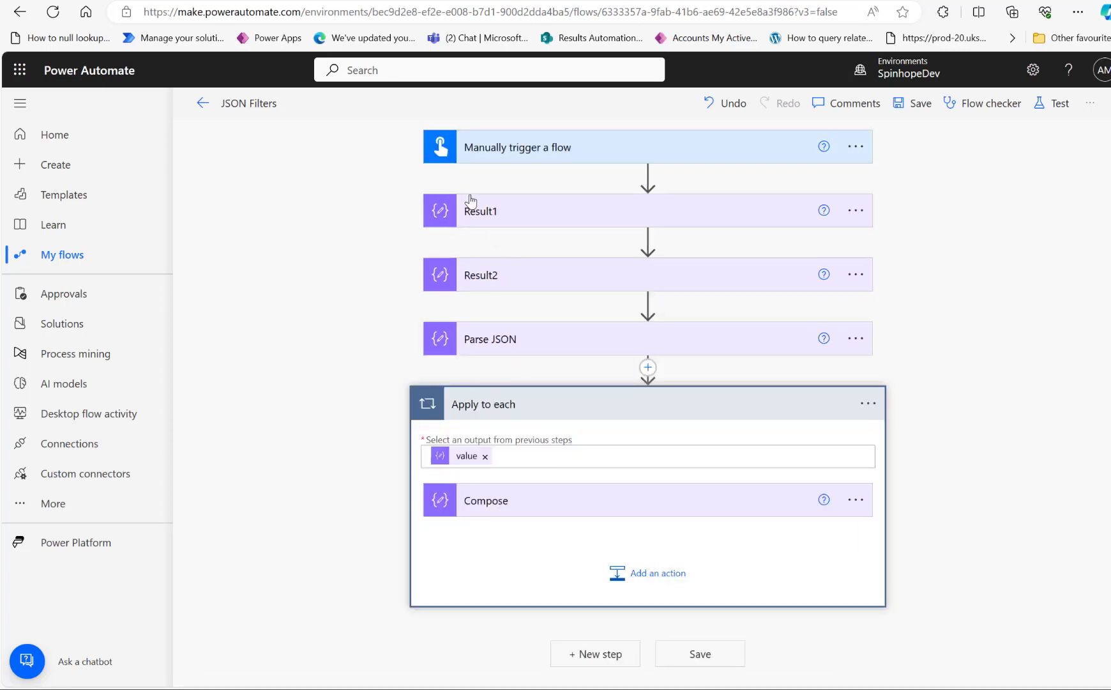
# Check Result1's value array and its IncidentID 105 and 106 entries against the Compose input.
pyautogui.click(488, 212)
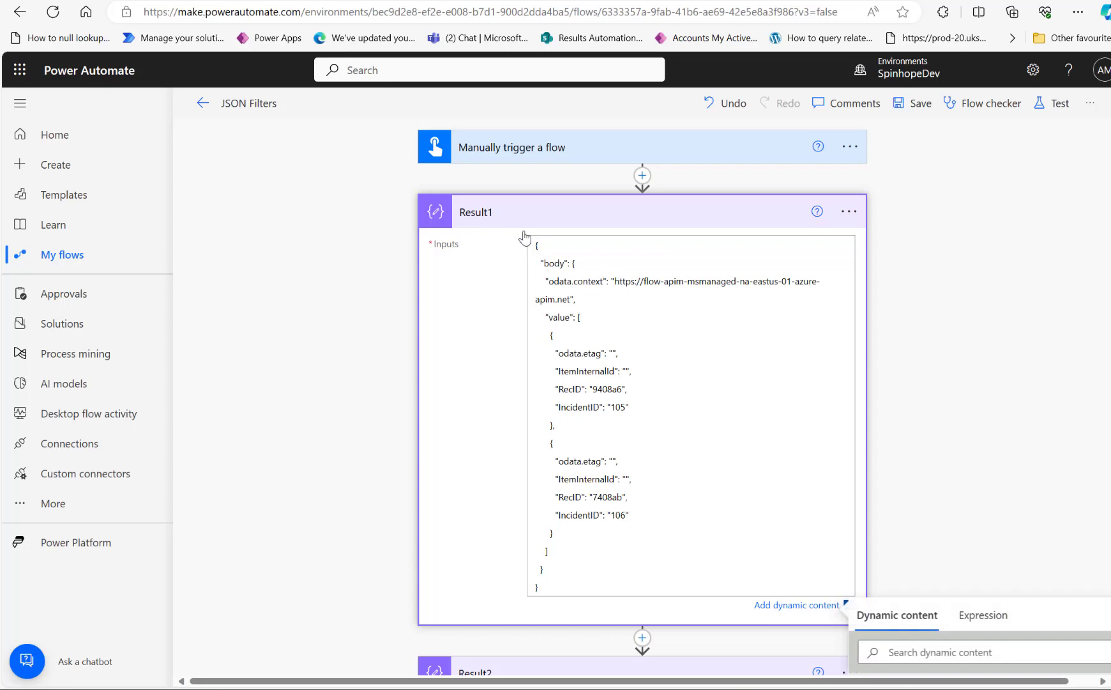
pyautogui.doubleClick(576, 316)
pyautogui.doubleClick(543, 550)
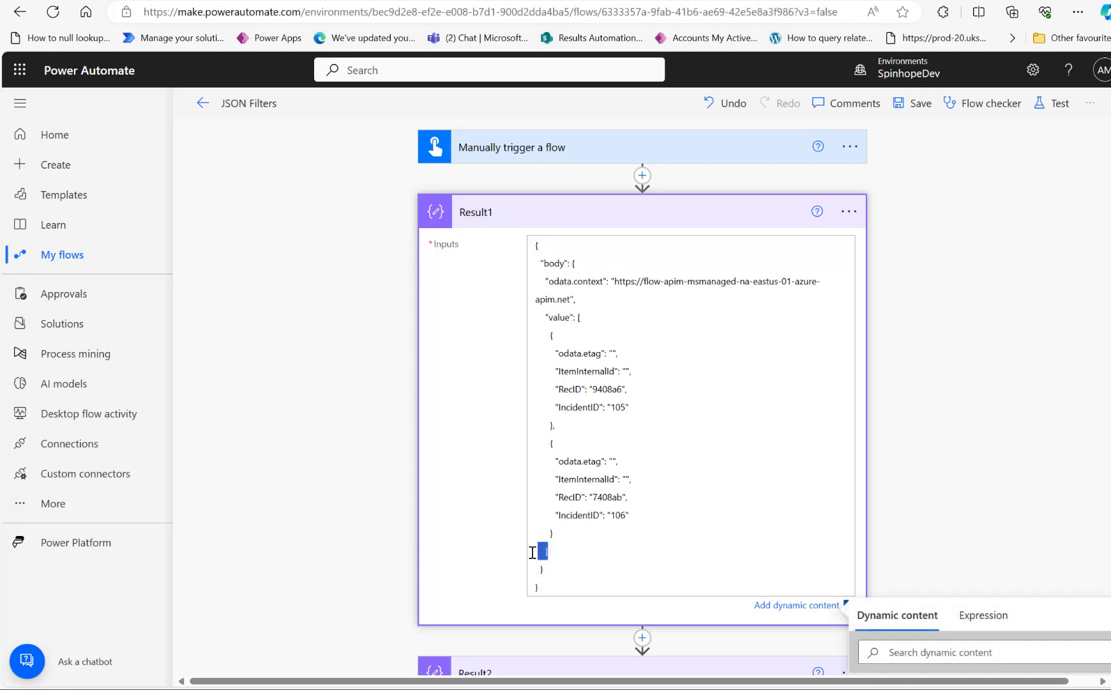
pyautogui.doubleClick(555, 409)
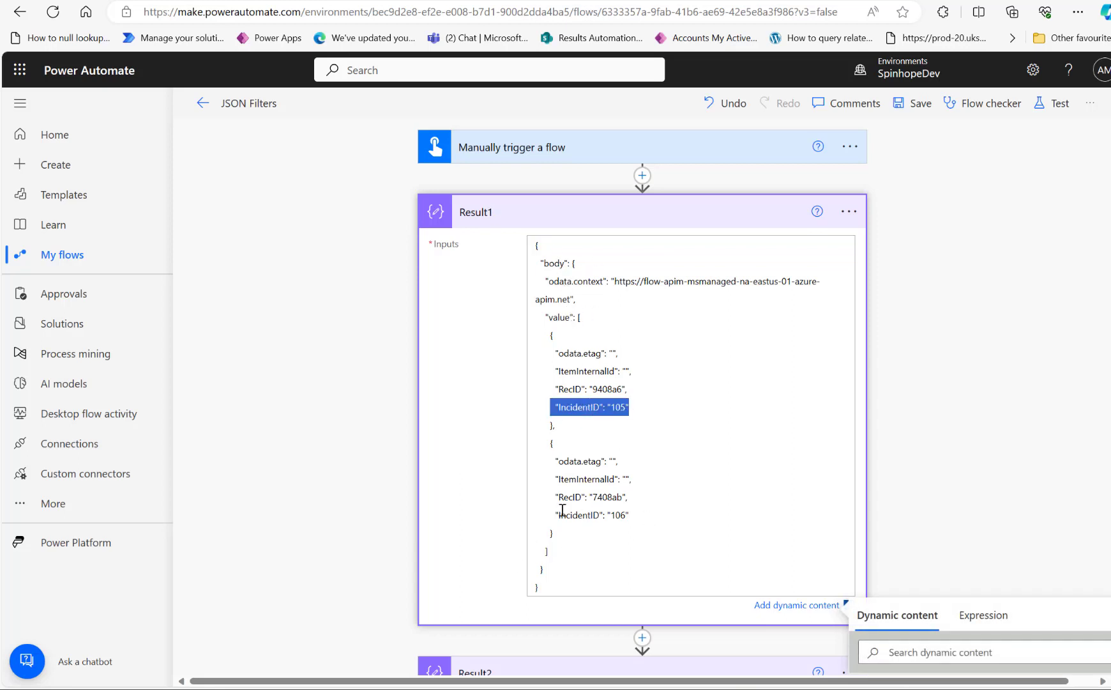
pyautogui.doubleClick(542, 514)
pyautogui.scroll(-6, 279, 493)
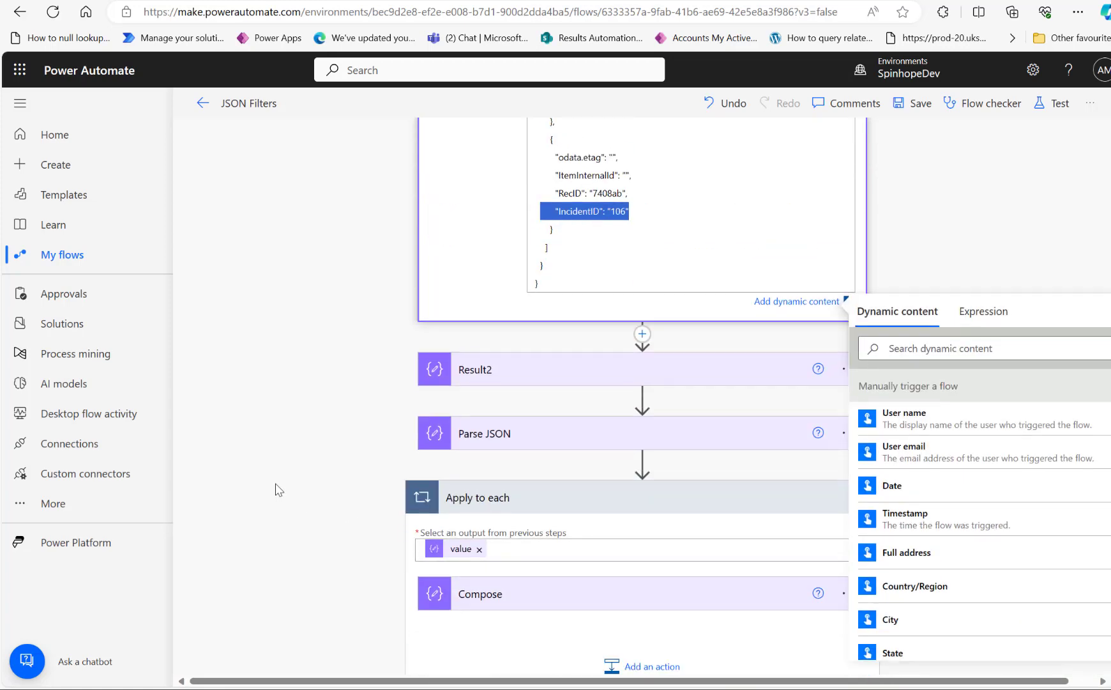
pyautogui.click(564, 503)
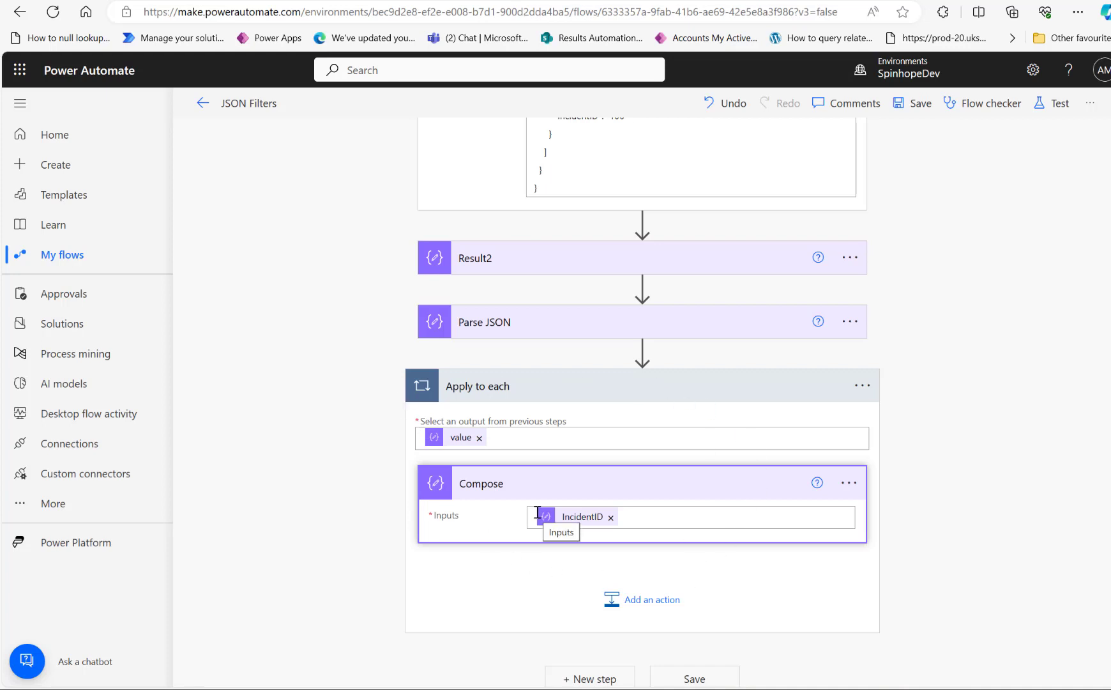
pyautogui.scroll(2, 552, 519)
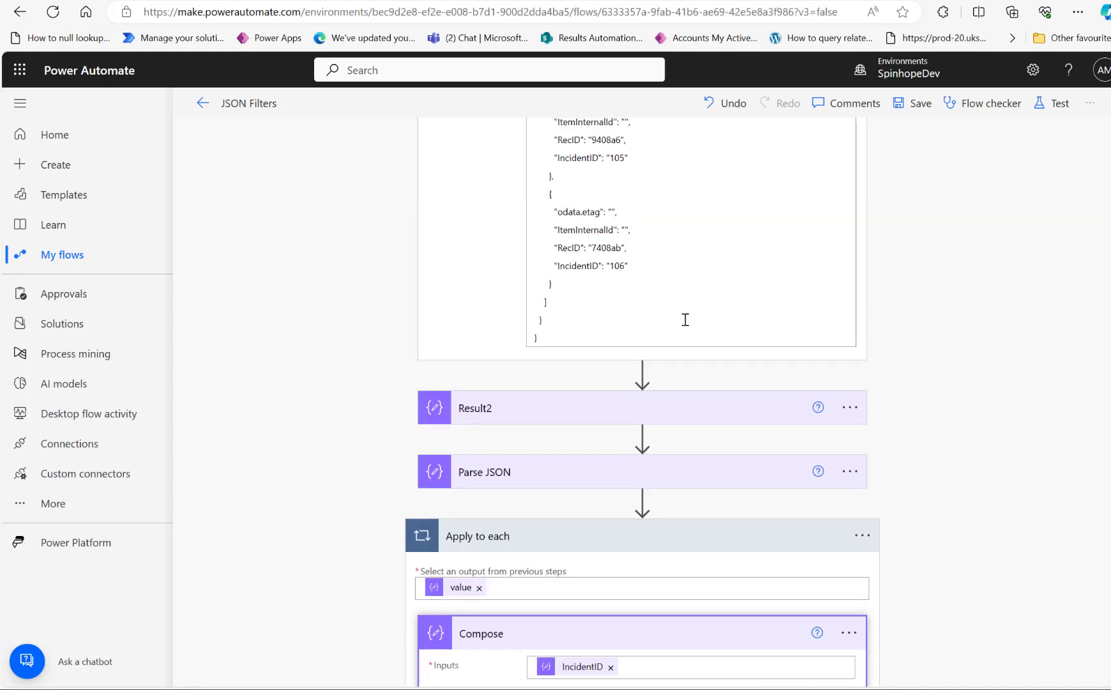
pyautogui.scroll(4, 637, 339)
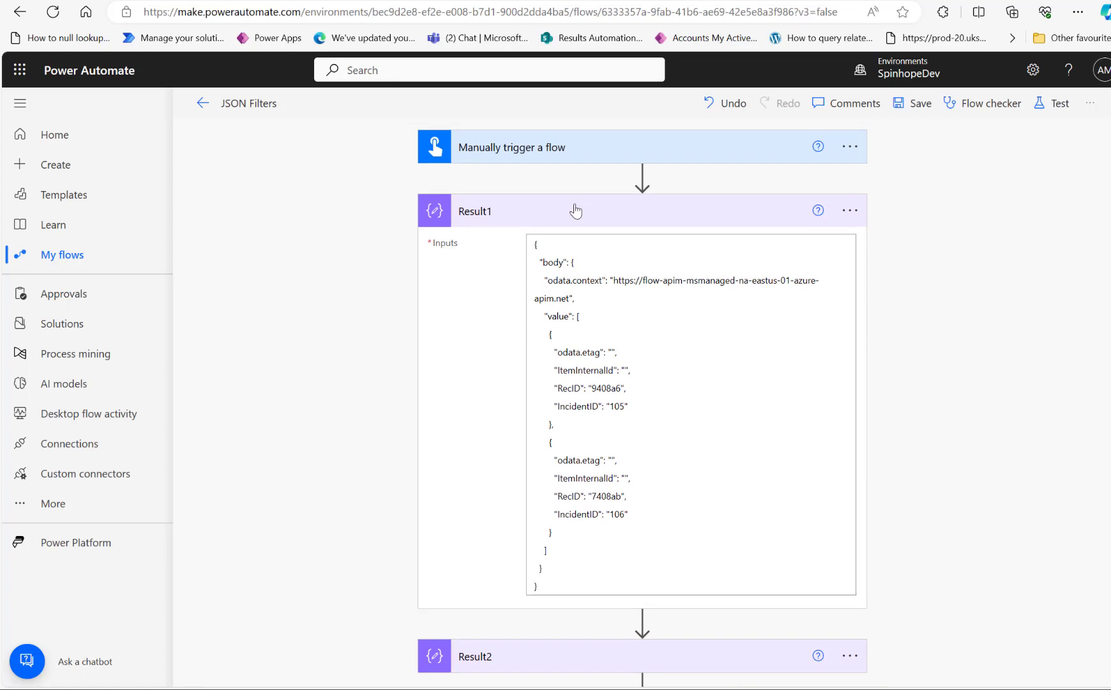
pyautogui.click(576, 211)
pyautogui.click(547, 289)
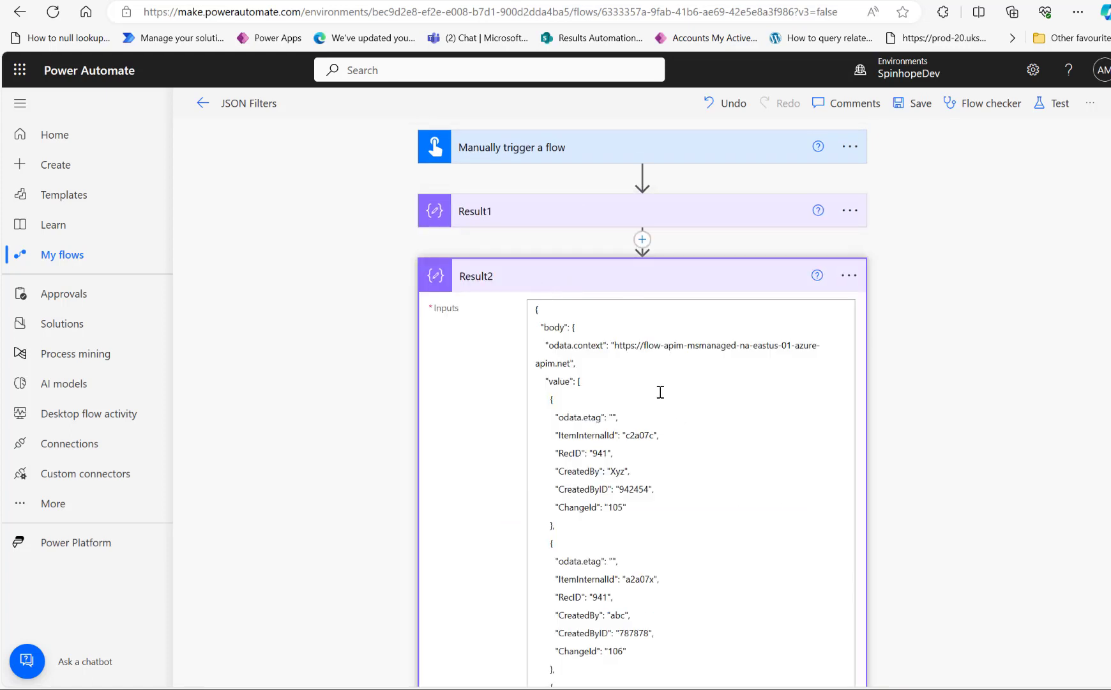
pyautogui.click(622, 277)
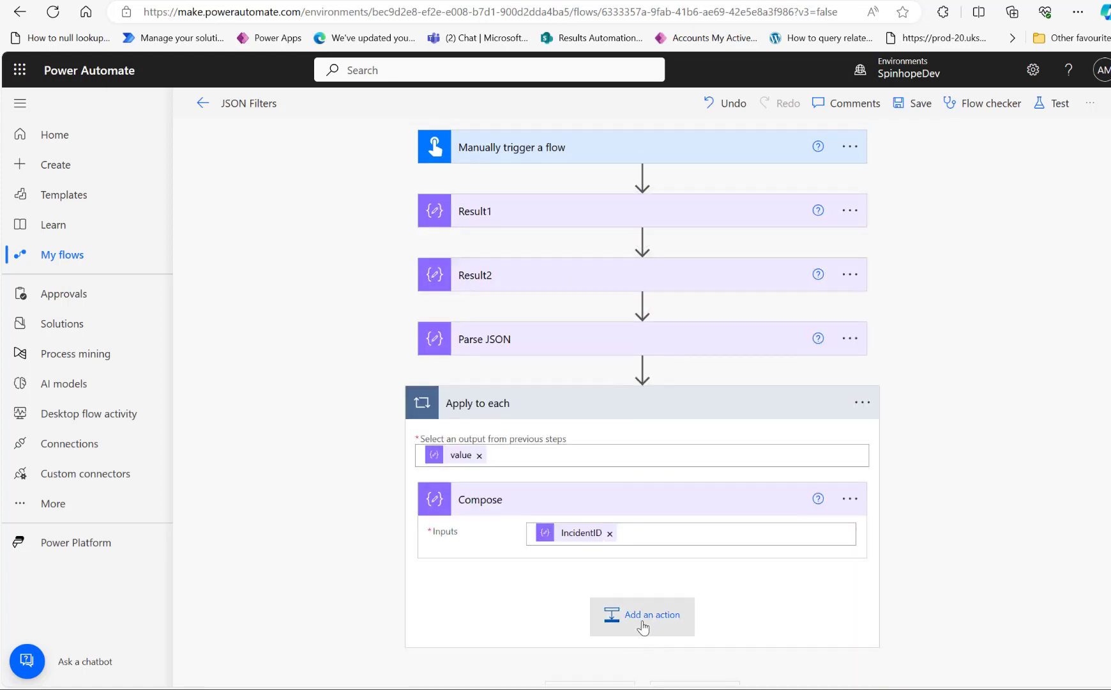
# Add a Filter array inside the loop after Compose, setting From to Outputs from dynamic content.
pyautogui.click(624, 617)
pyautogui.write('filter')
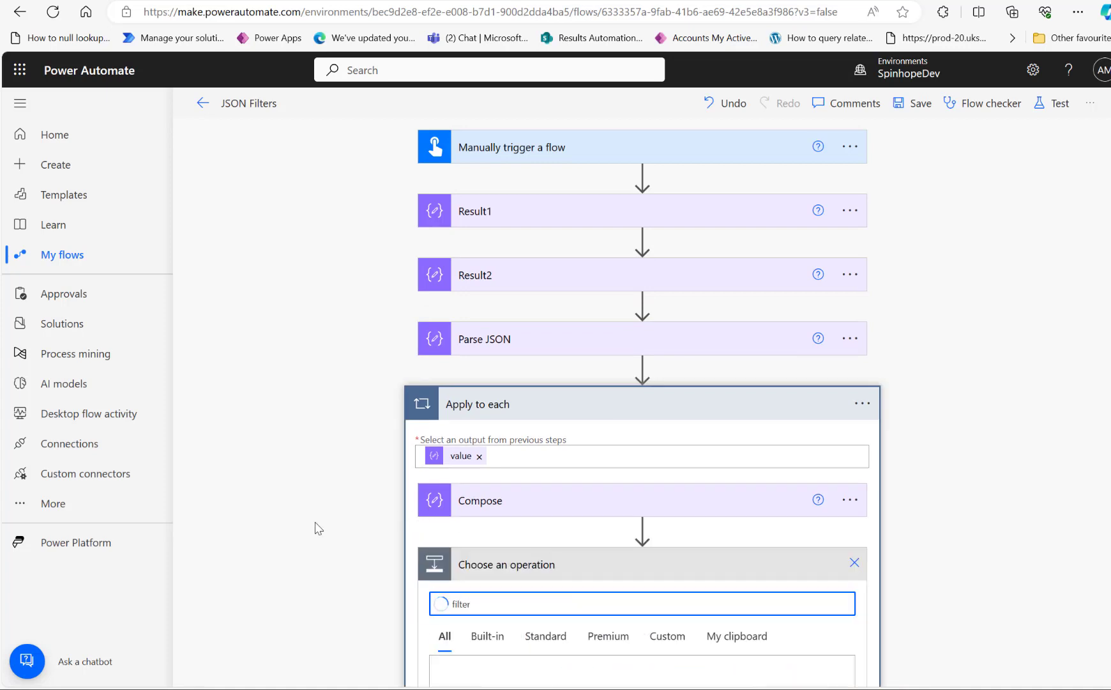
pyautogui.scroll(-2, 317, 524)
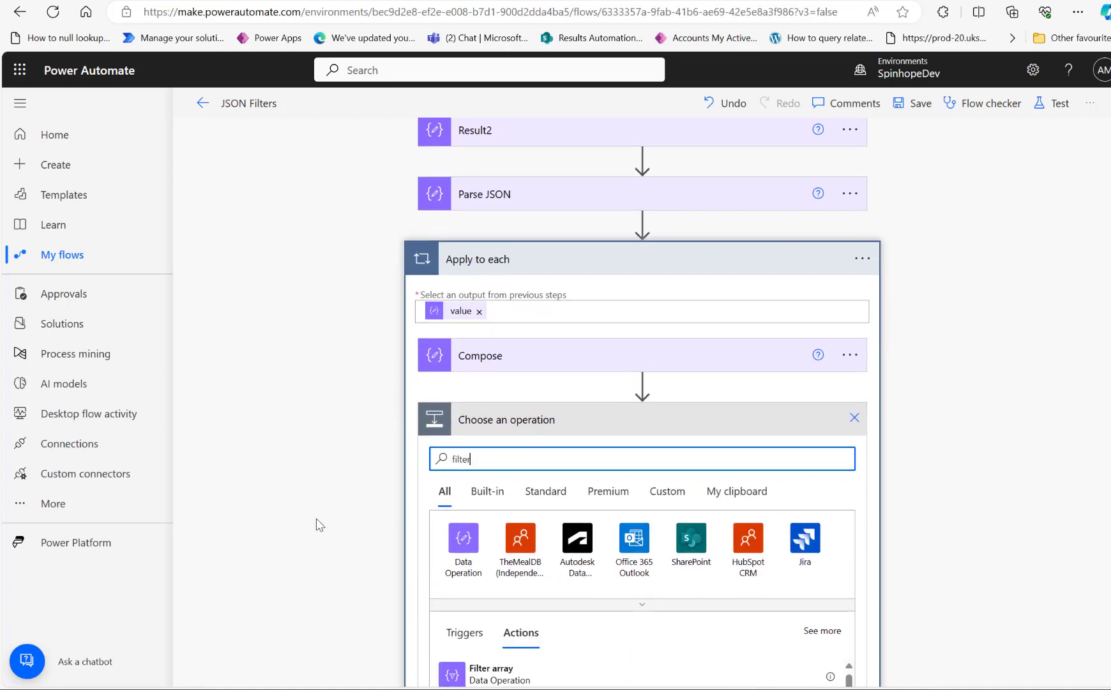
pyautogui.click(485, 671)
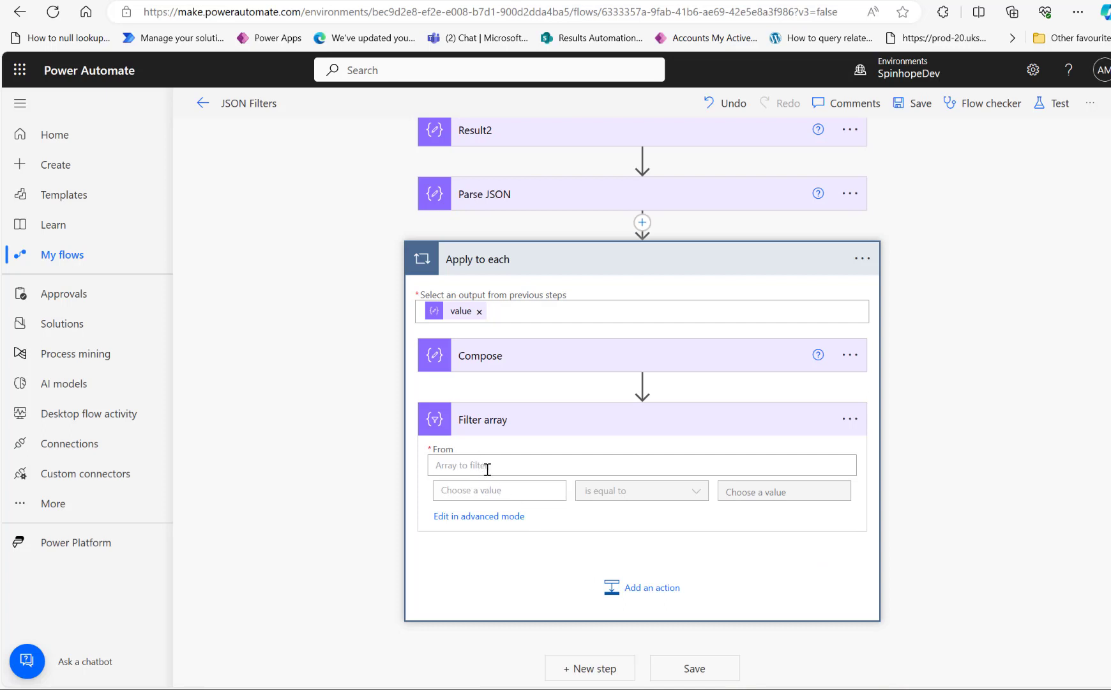
pyautogui.click(487, 469)
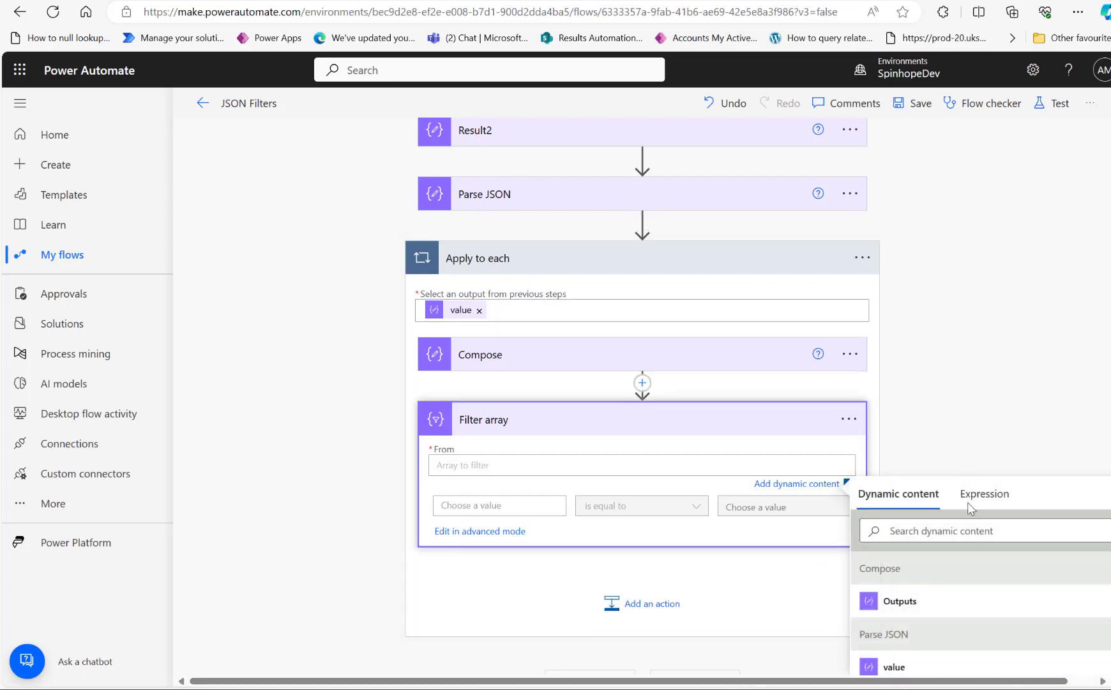
pyautogui.click(928, 534)
pyautogui.write('ouput')
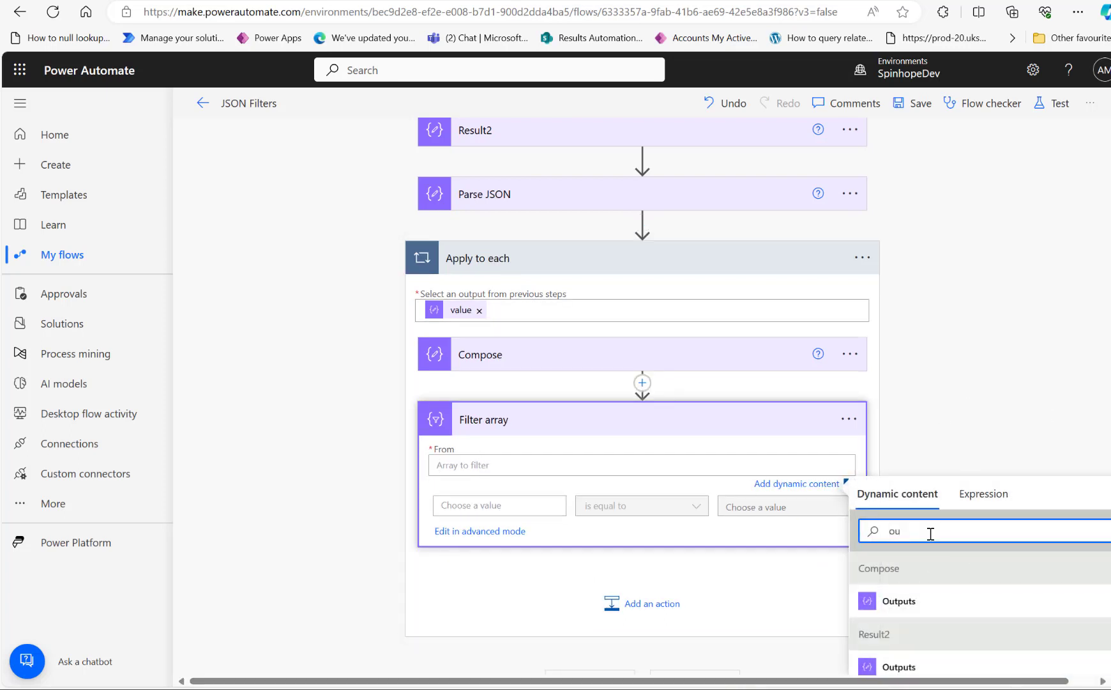
pyautogui.click(911, 668)
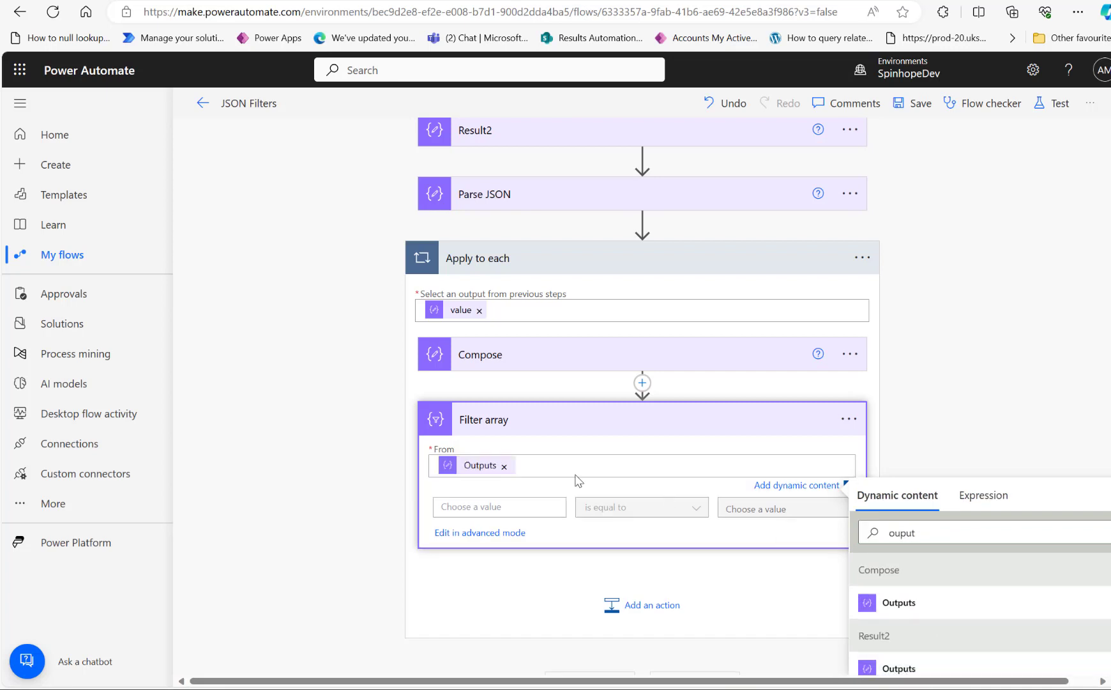
# Inspect Result2's JSON to locate the value key holding its records.
pyautogui.moveTo(470, 470)
pyautogui.click(486, 135)
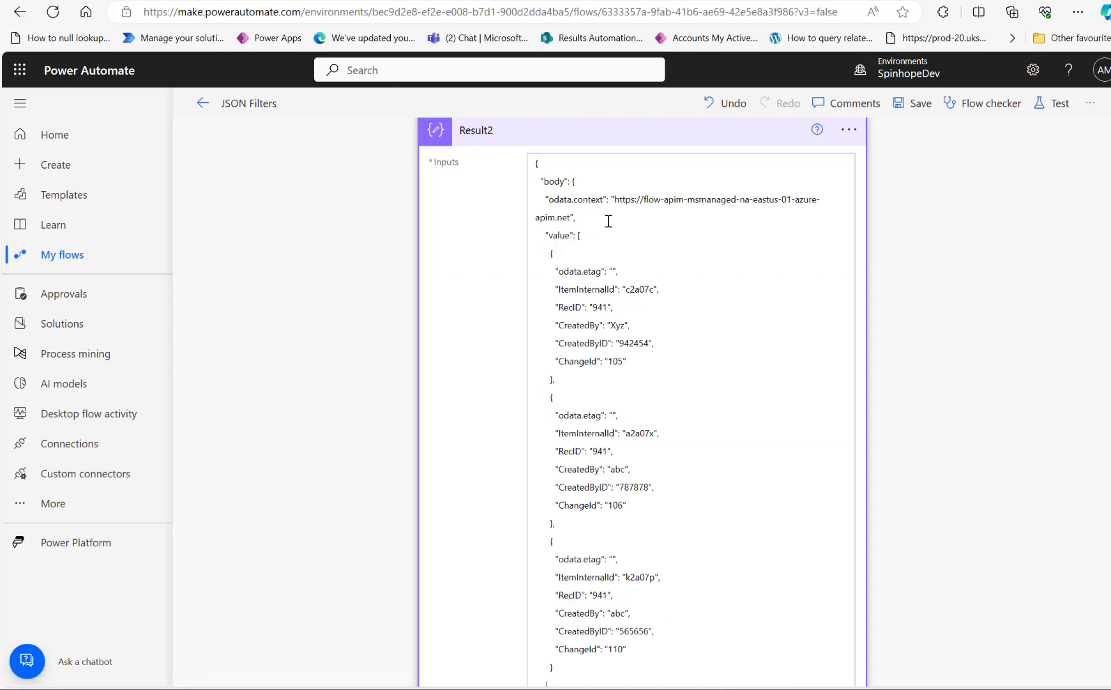
pyautogui.scroll(2, 574, 275)
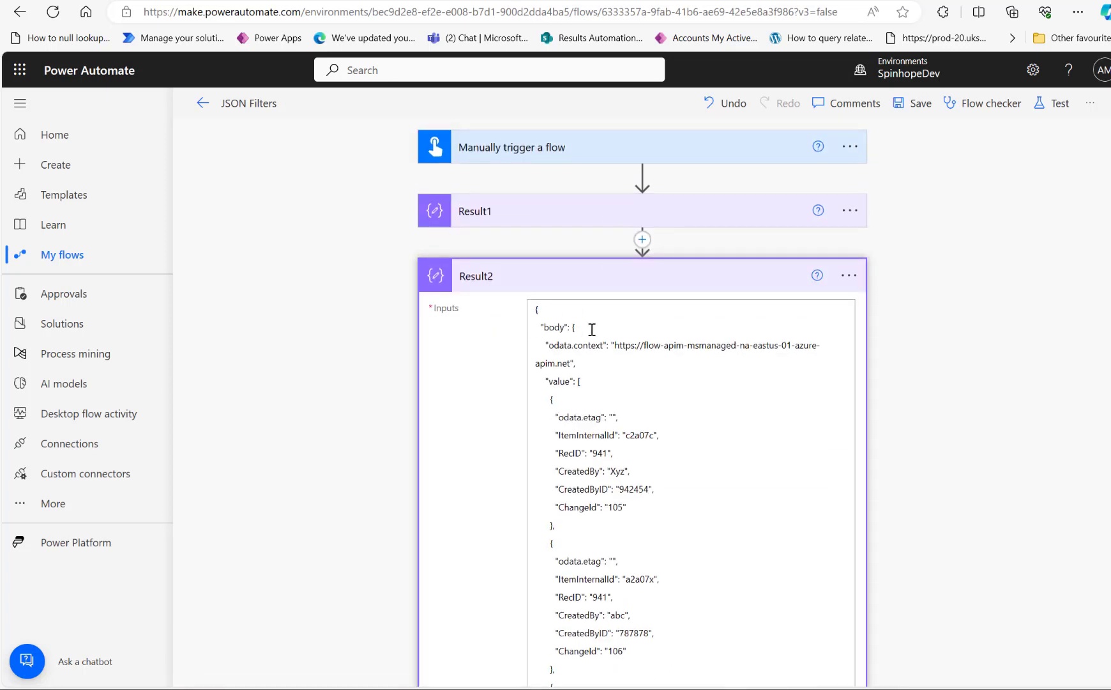
pyautogui.moveTo(546, 381); pyautogui.dragTo(575, 381)
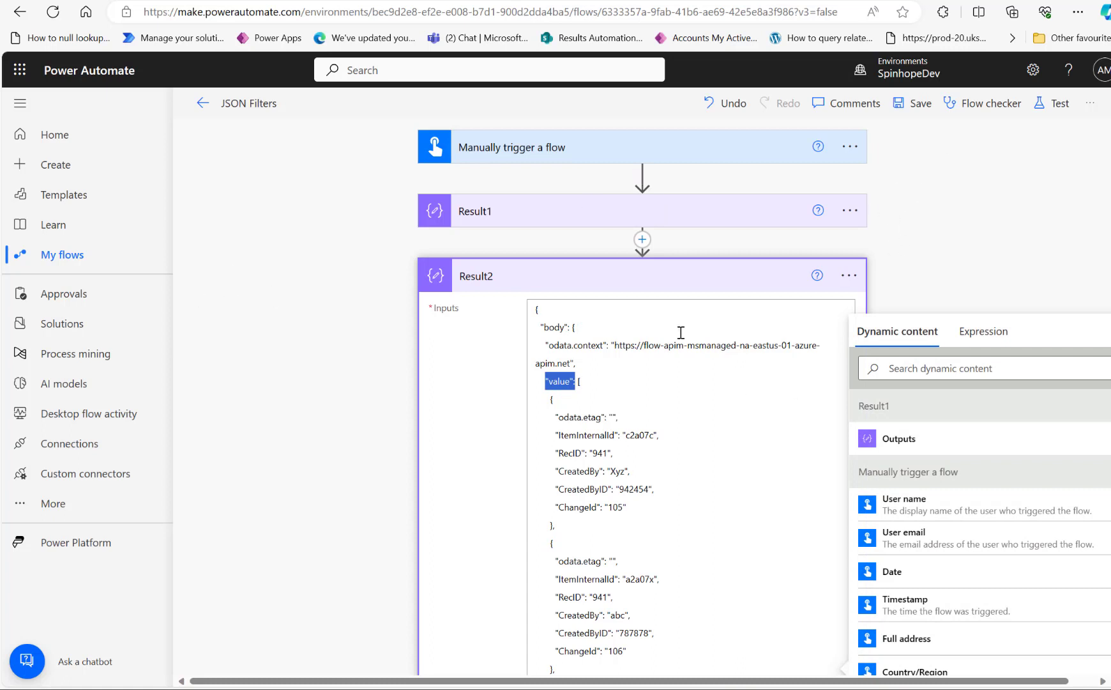
pyautogui.click(290, 394)
pyautogui.scroll(-2, 885, 421)
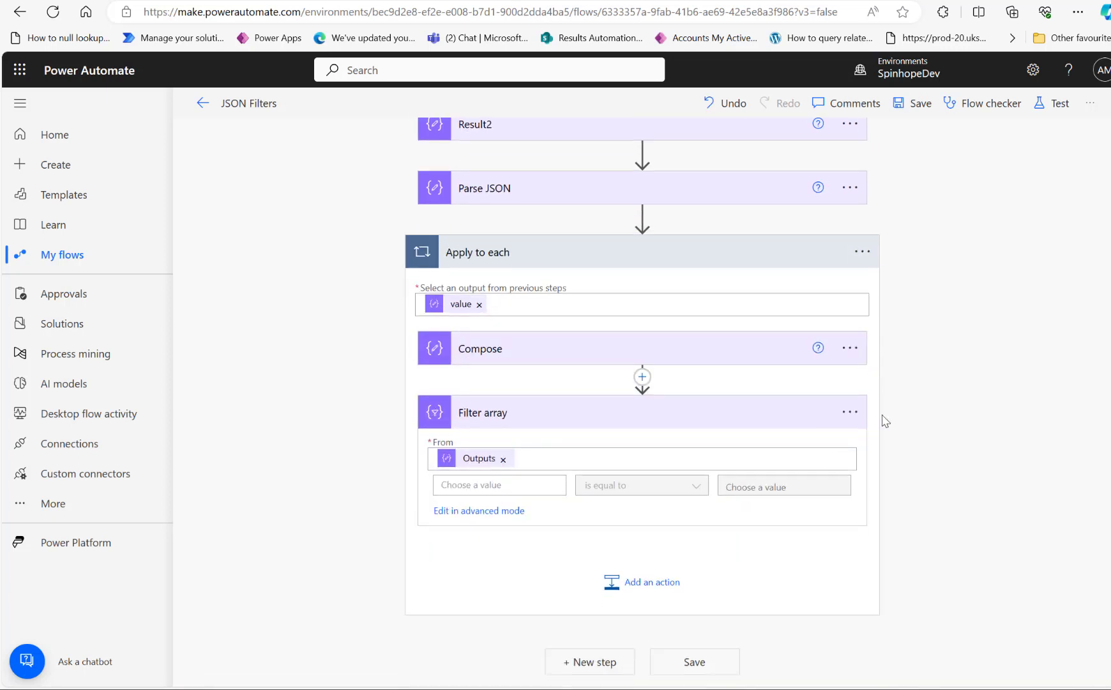
# Replace the Filter array From value with the expression outputs('Result2')?['body']?['value'].
pyautogui.click(853, 414)
pyautogui.click(894, 597)
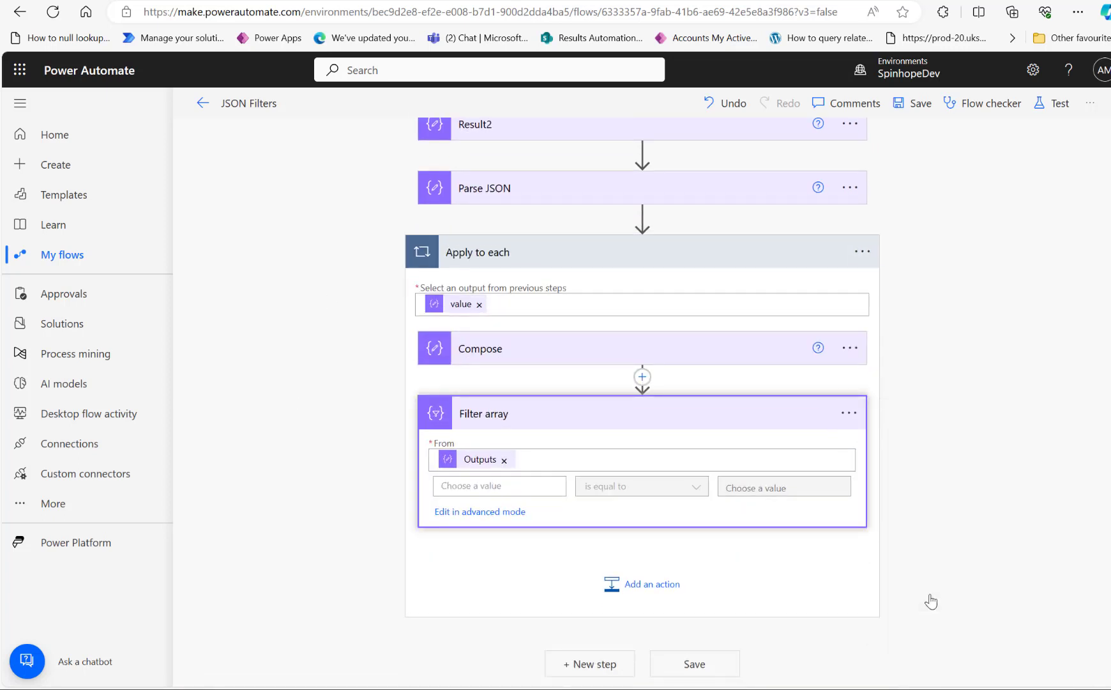
pyautogui.moveTo(565, 477); pyautogui.dragTo(667, 480)
pyautogui.hotkey('ctrl', 'c')
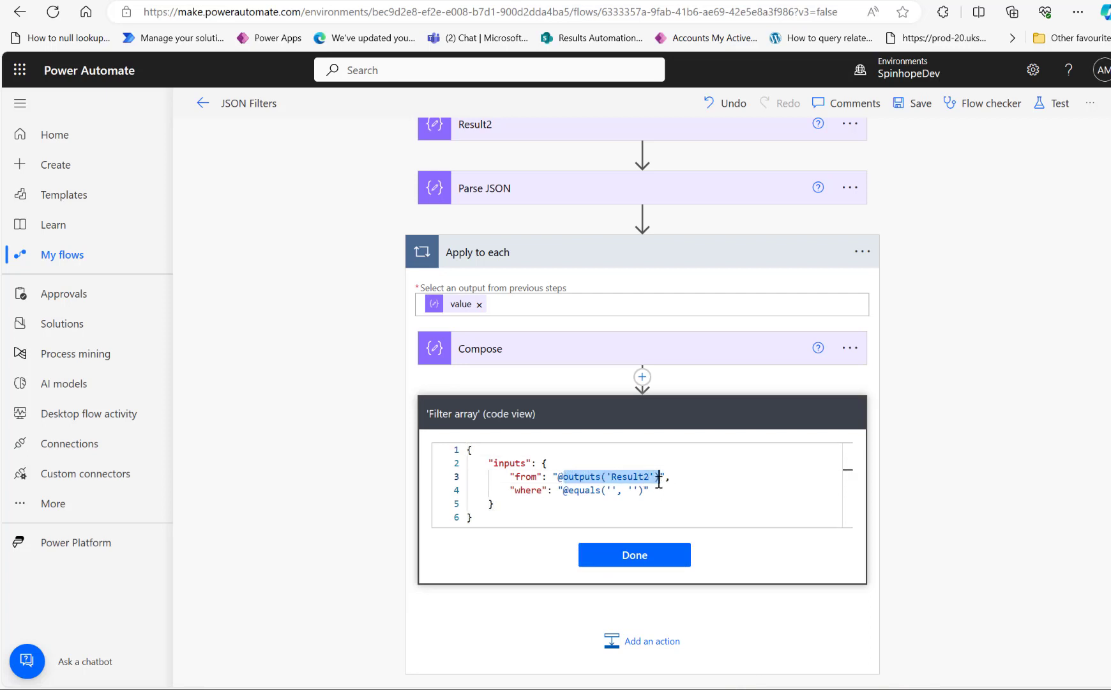
pyautogui.click(646, 554)
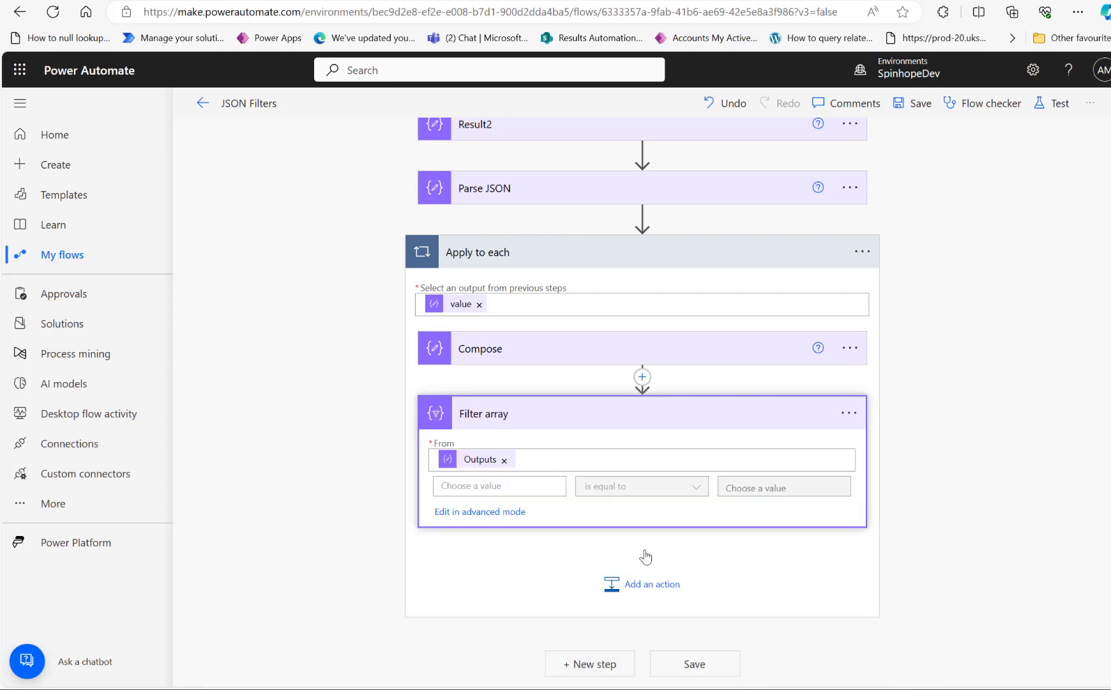
pyautogui.click(504, 459)
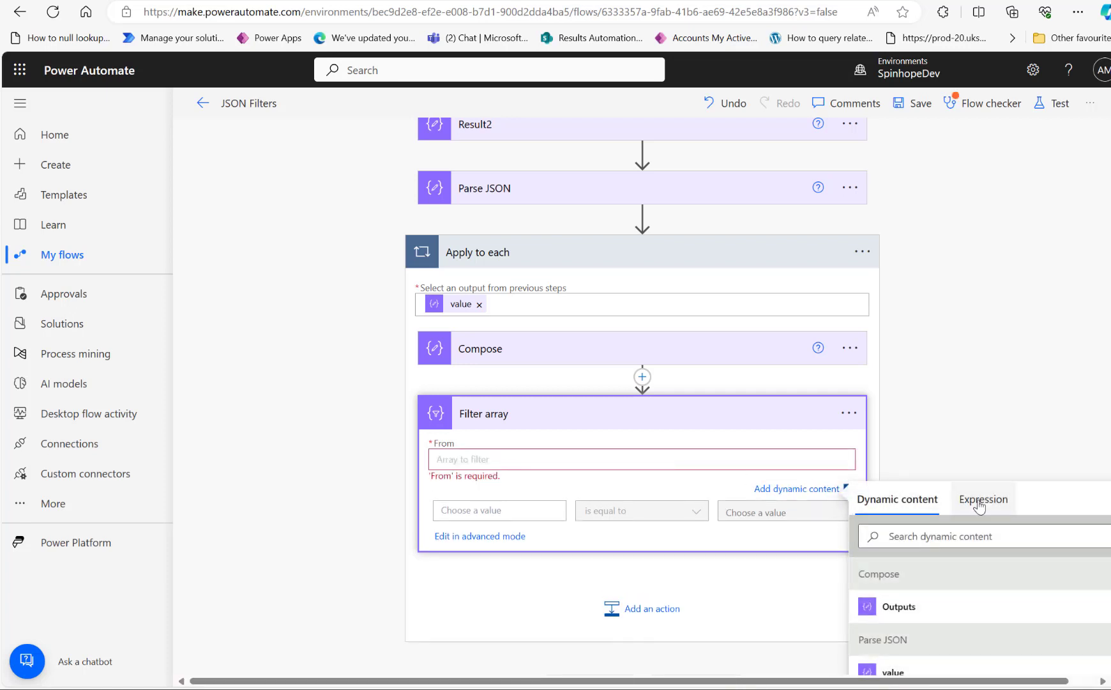
pyautogui.click(980, 505)
pyautogui.hotkey('ctrl', 'v')
pyautogui.write(')')
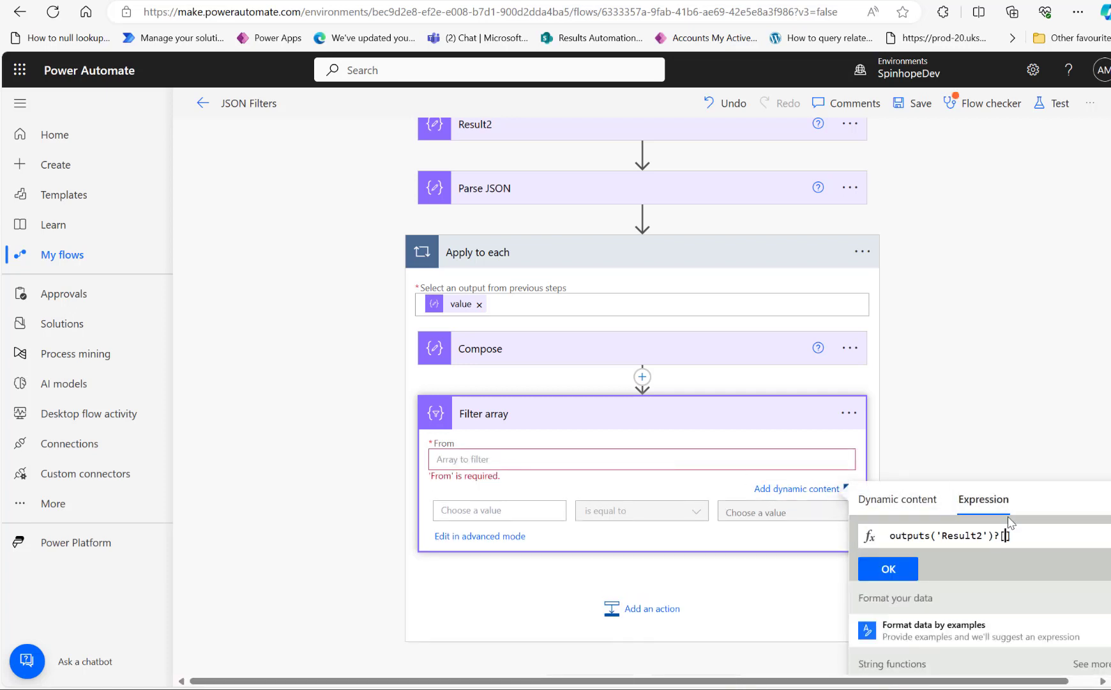
pyautogui.write("?['body']?['value")
pyautogui.click(897, 570)
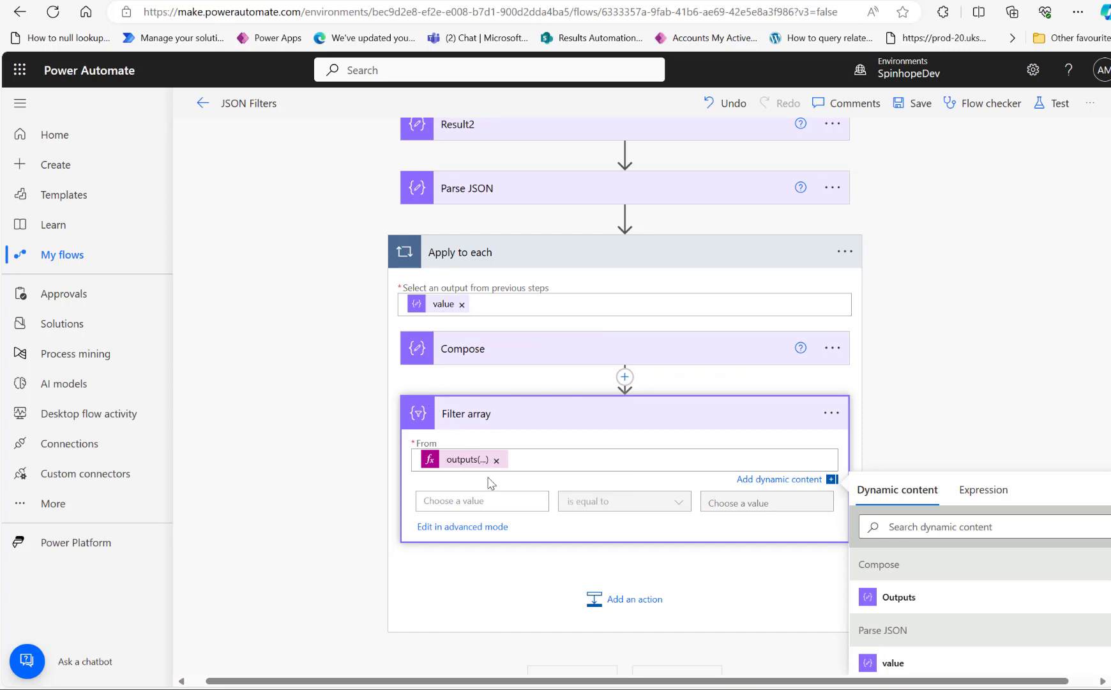
# Set the condition's left value to the expression item()?['ChangeId'].
pyautogui.click(476, 503)
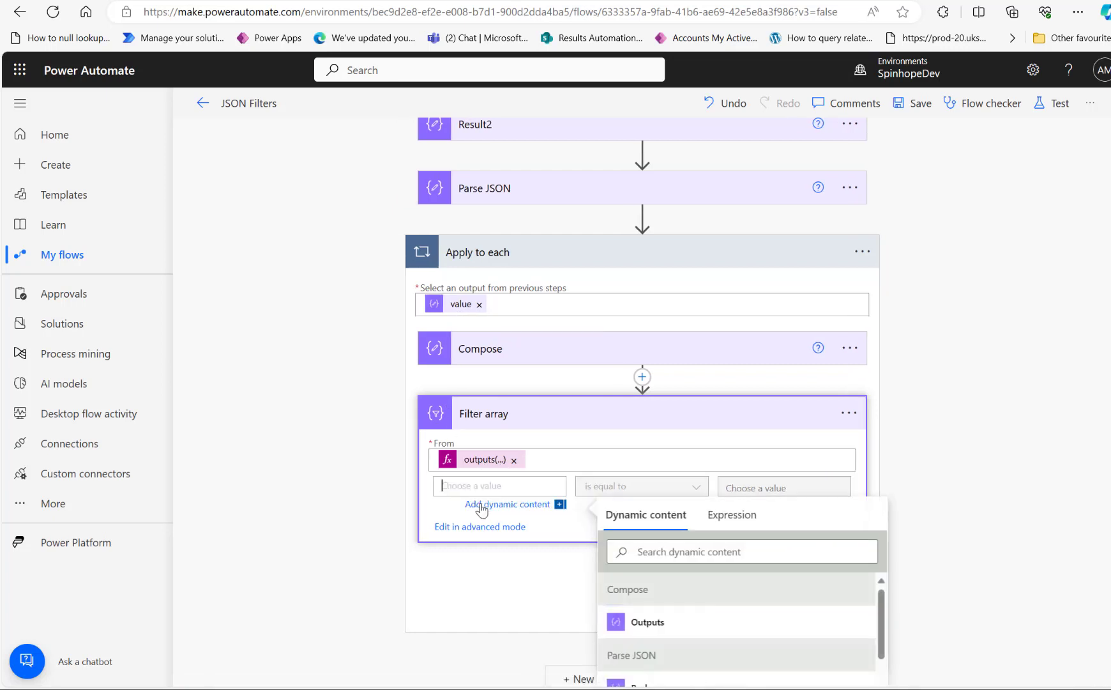
pyautogui.click(506, 134)
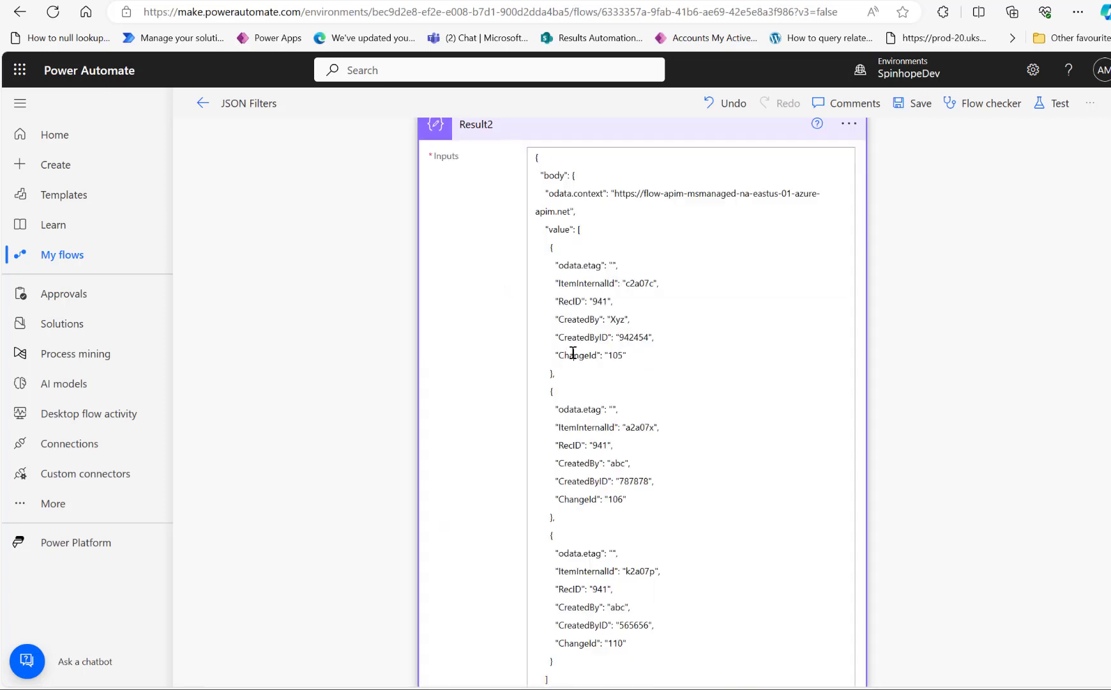
pyautogui.doubleClick(572, 354)
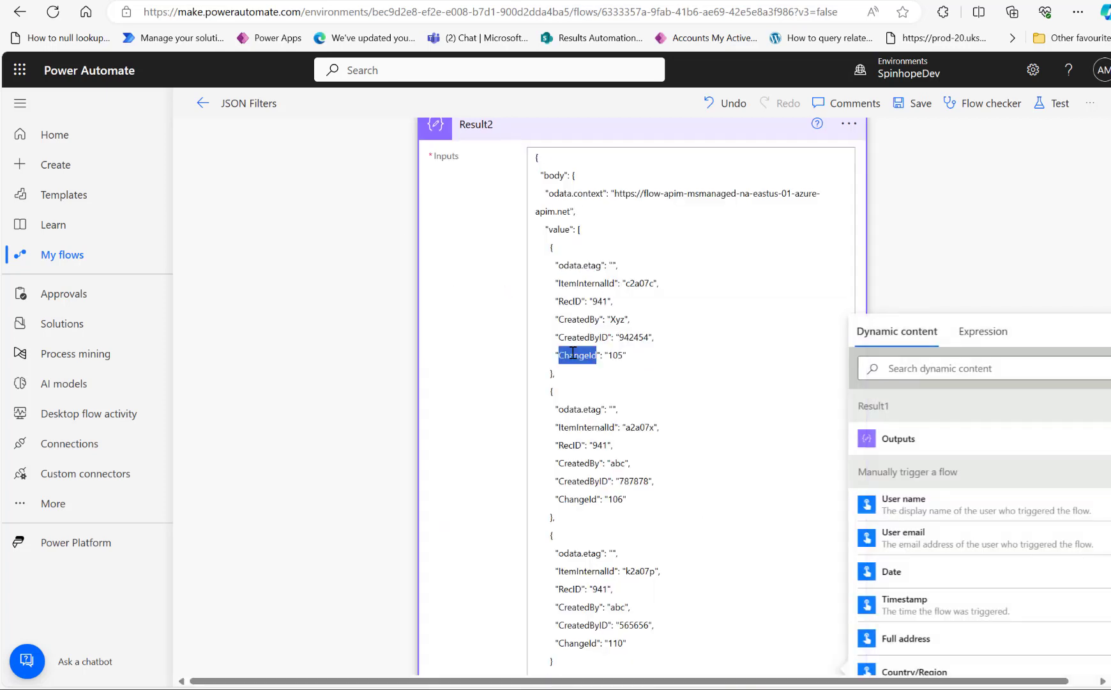
pyautogui.click(520, 142)
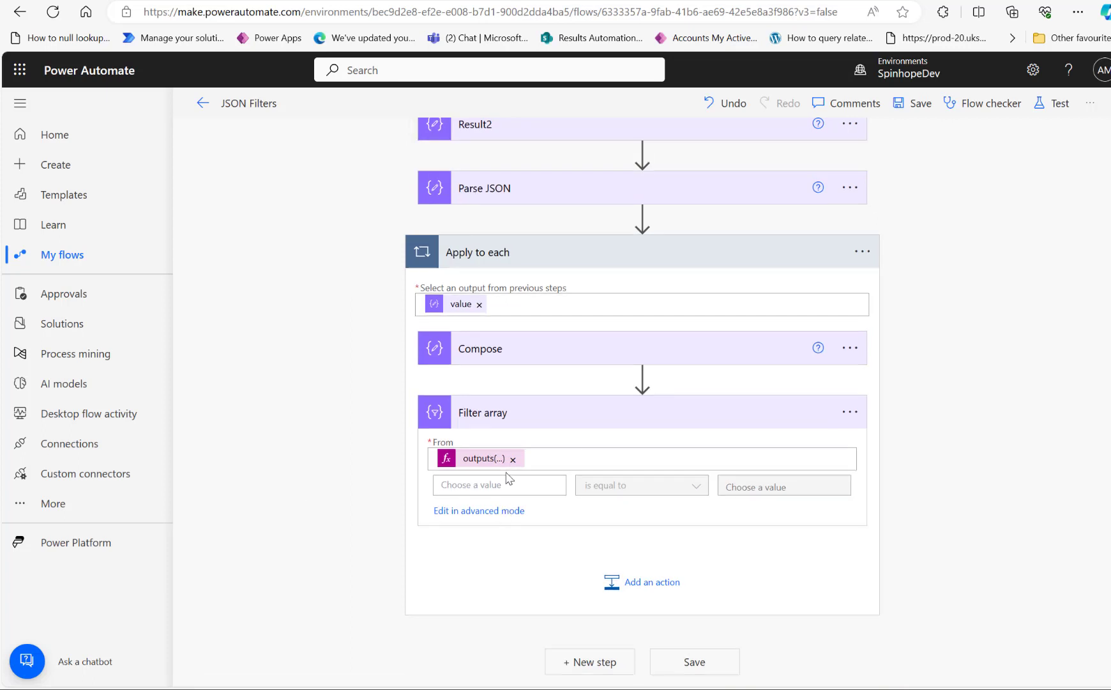
pyautogui.click(508, 488)
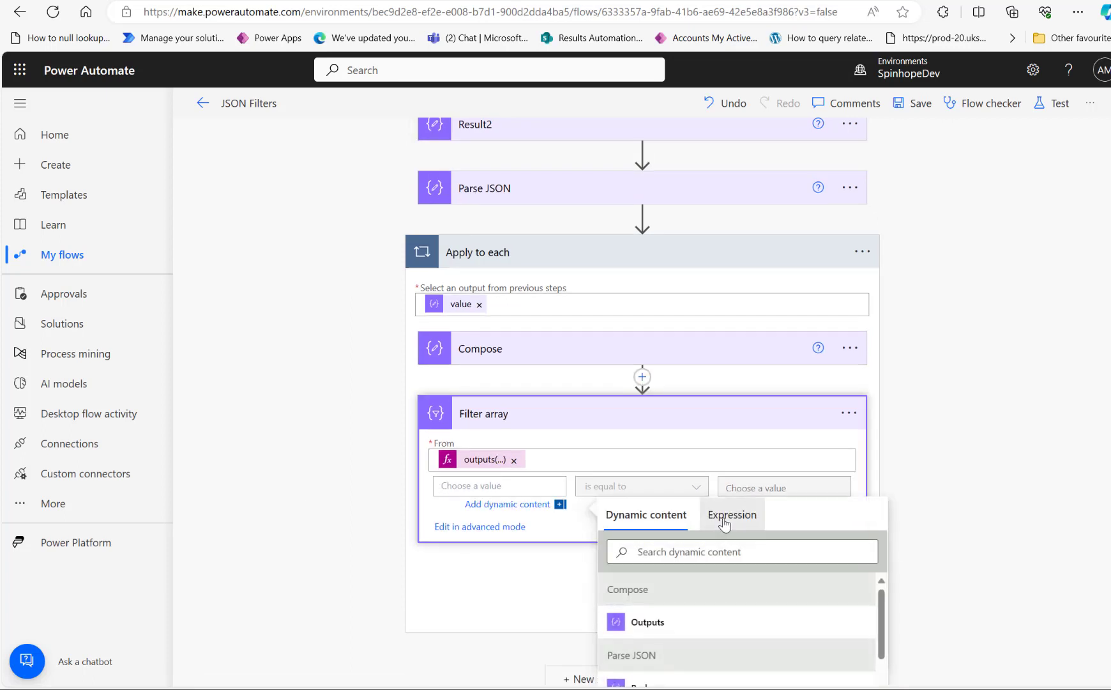
pyautogui.click(725, 522)
pyautogui.write('item')
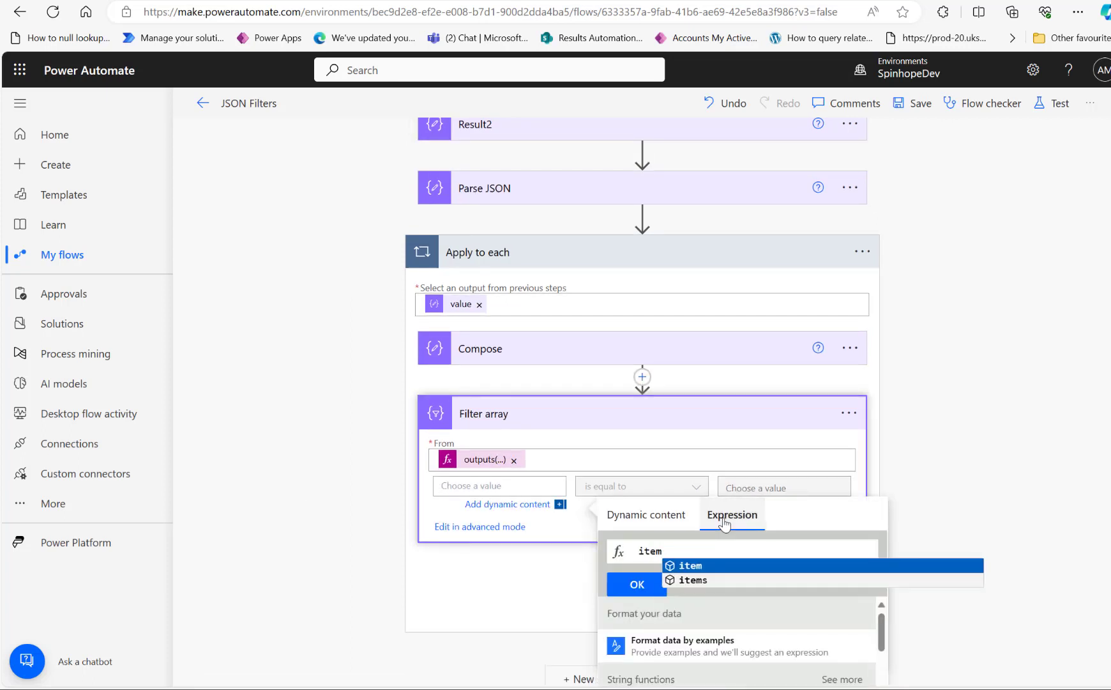
pyautogui.write('()?')
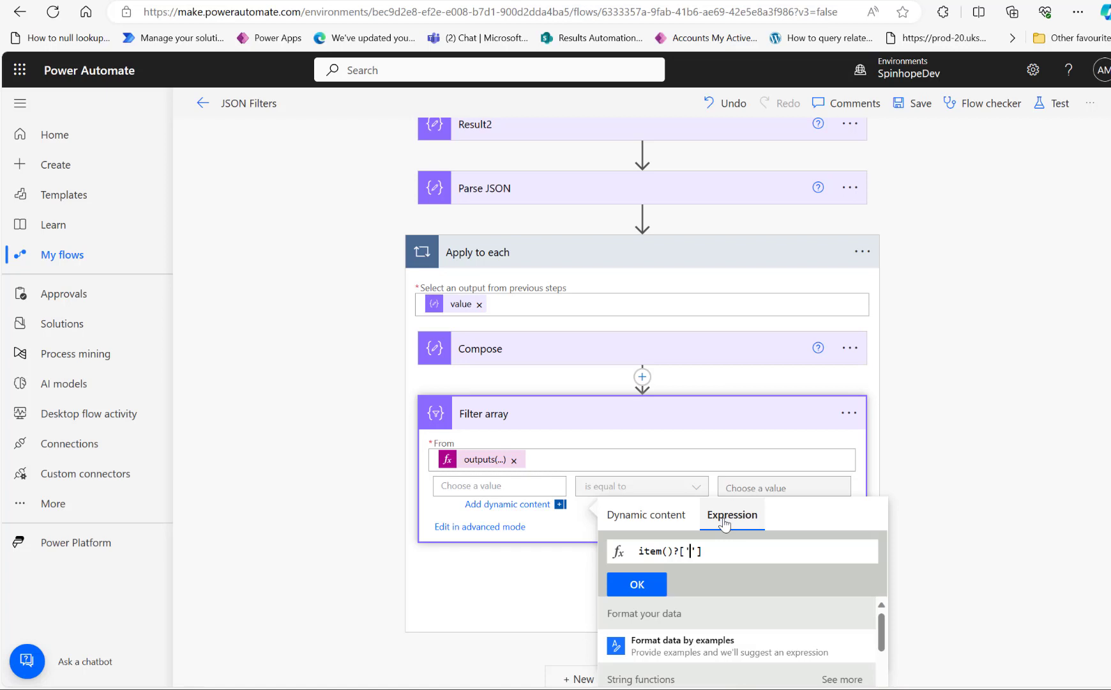
pyautogui.write("['ChangeId")
pyautogui.click(639, 600)
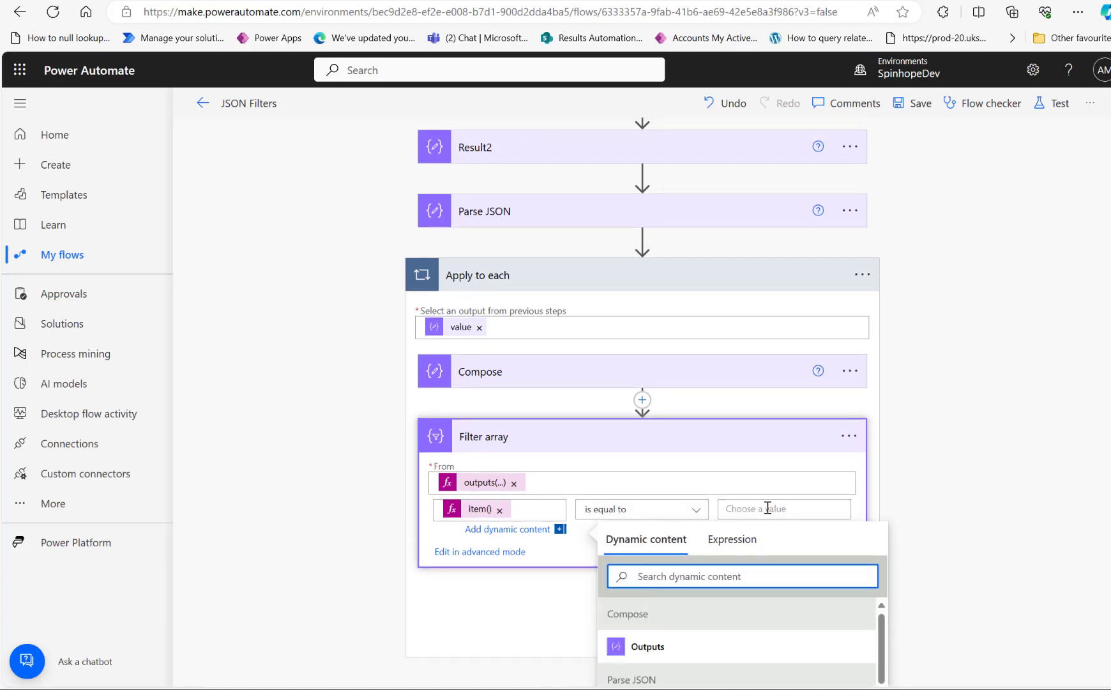
# Set the condition's right value to the Compose Outputs, keeping 'is equal to'.
pyautogui.click(565, 369)
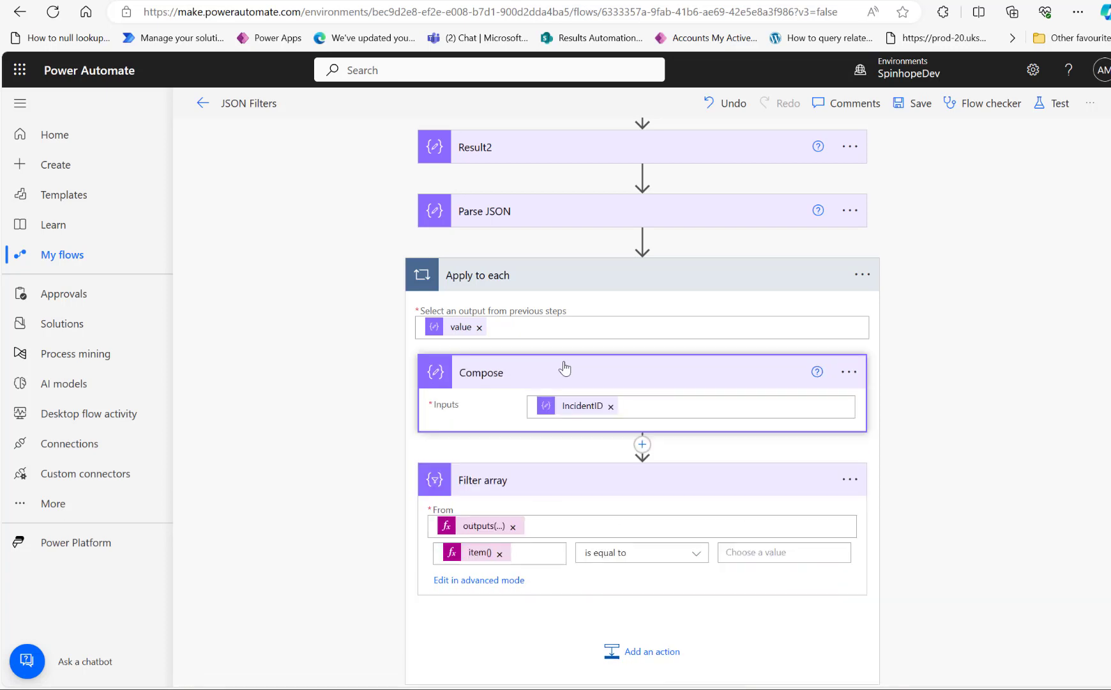
pyautogui.click(749, 552)
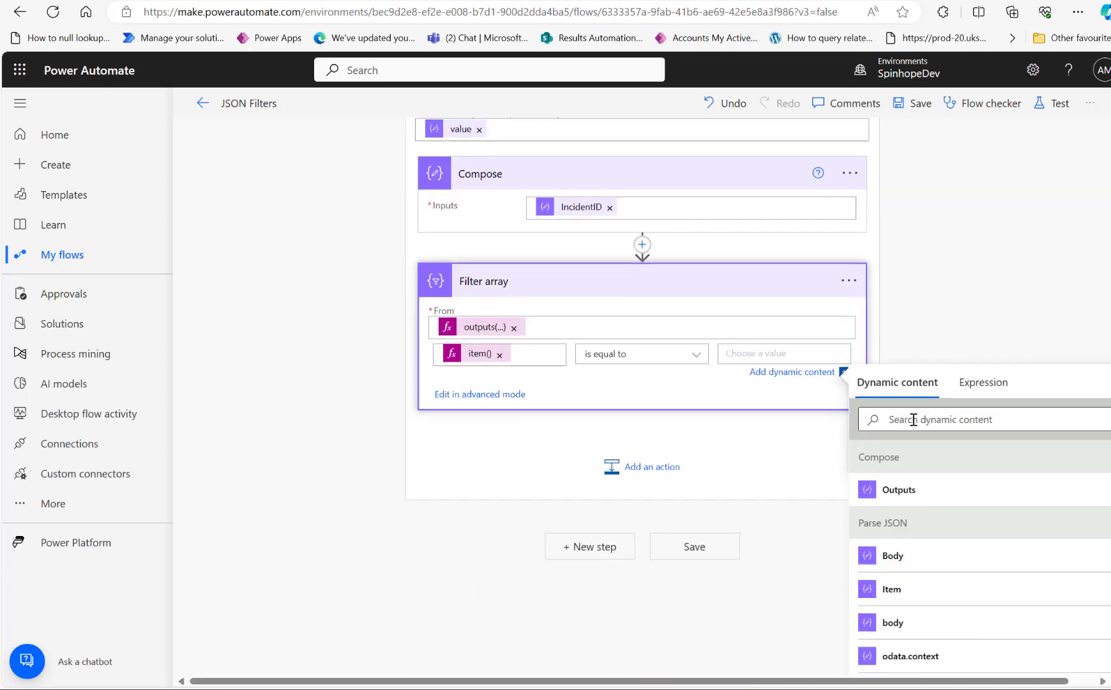
pyautogui.click(913, 419)
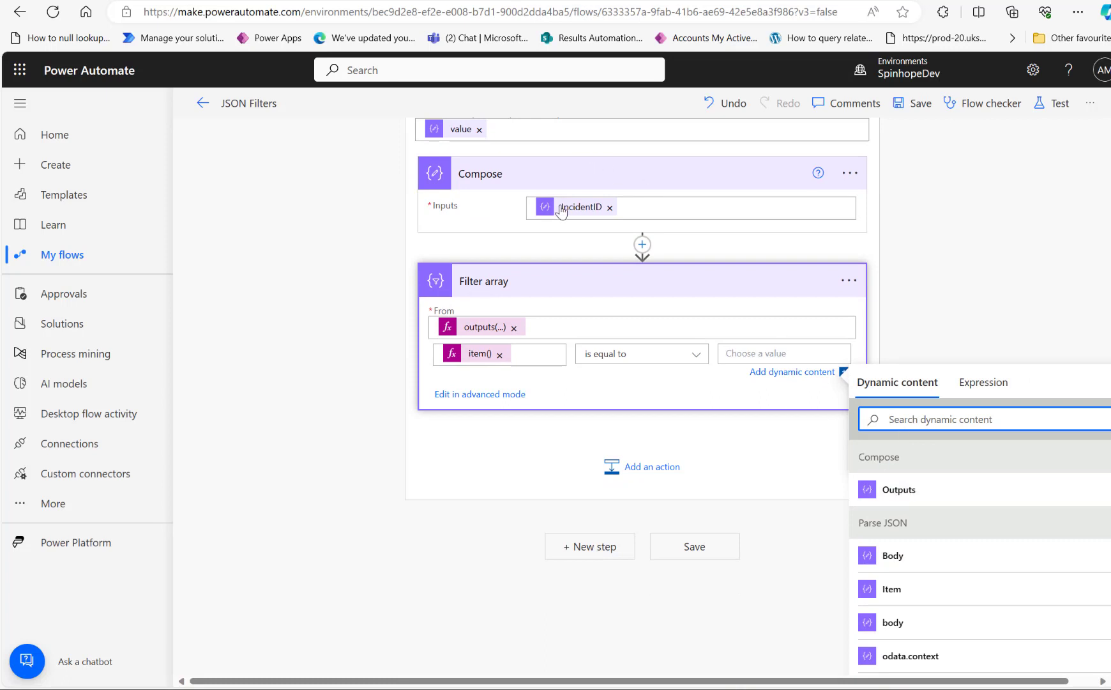
pyautogui.click(736, 355)
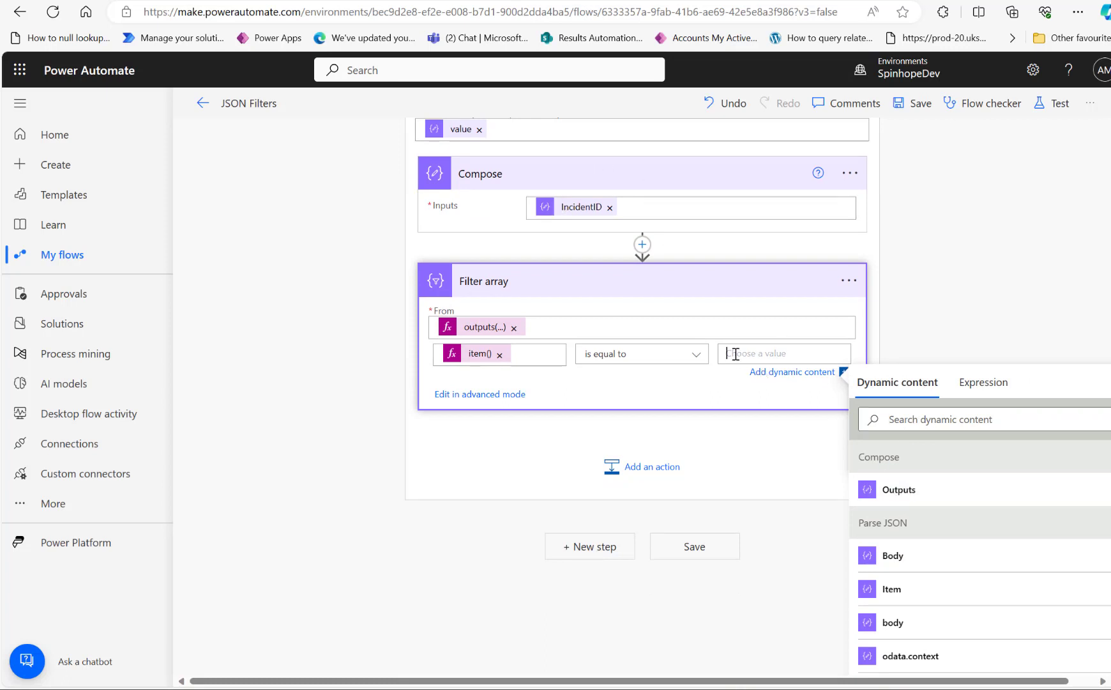
pyautogui.click(900, 489)
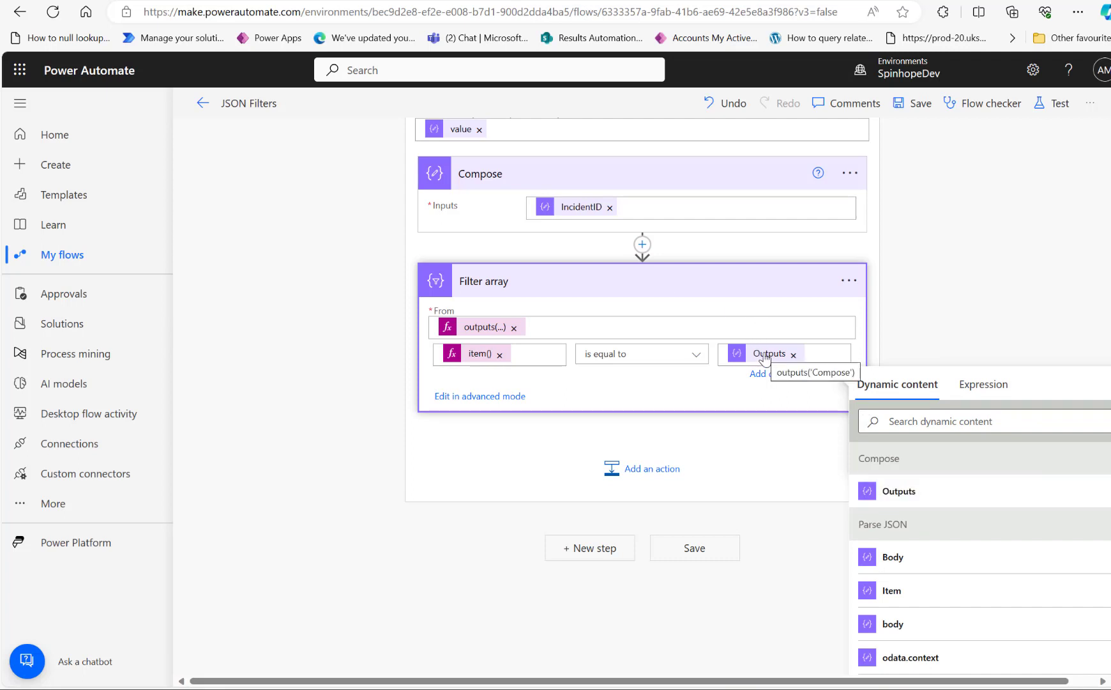
# Add Compose 2 after Filter array taking the filtered Body as input, then save the flow.
pyautogui.click(623, 465)
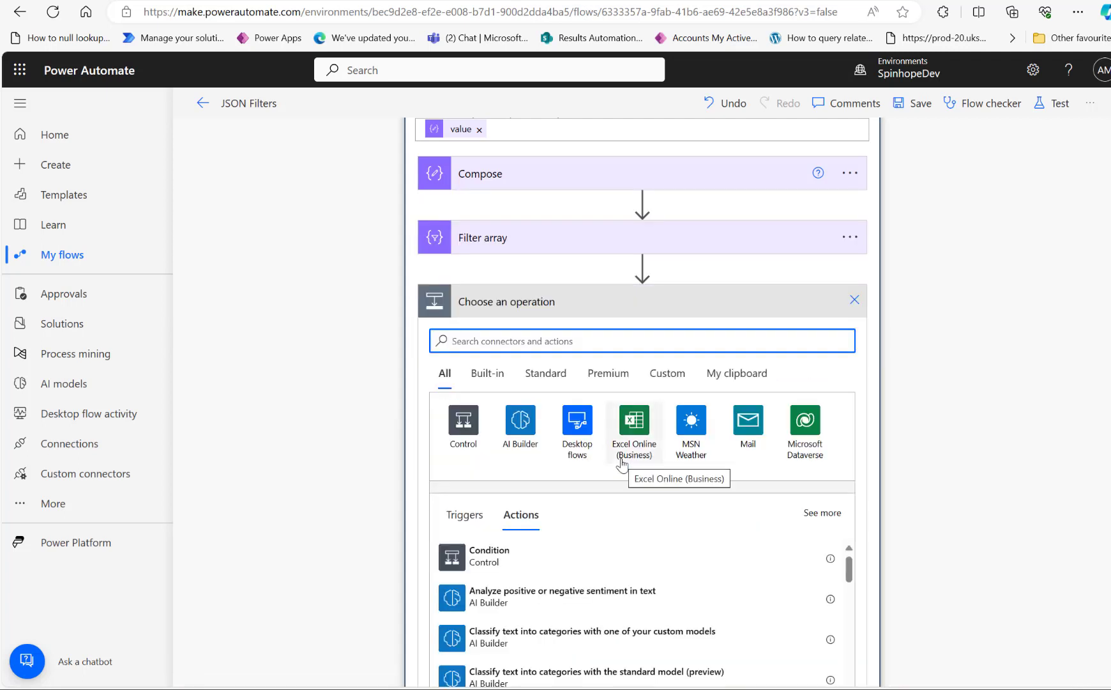
pyautogui.write('compose')
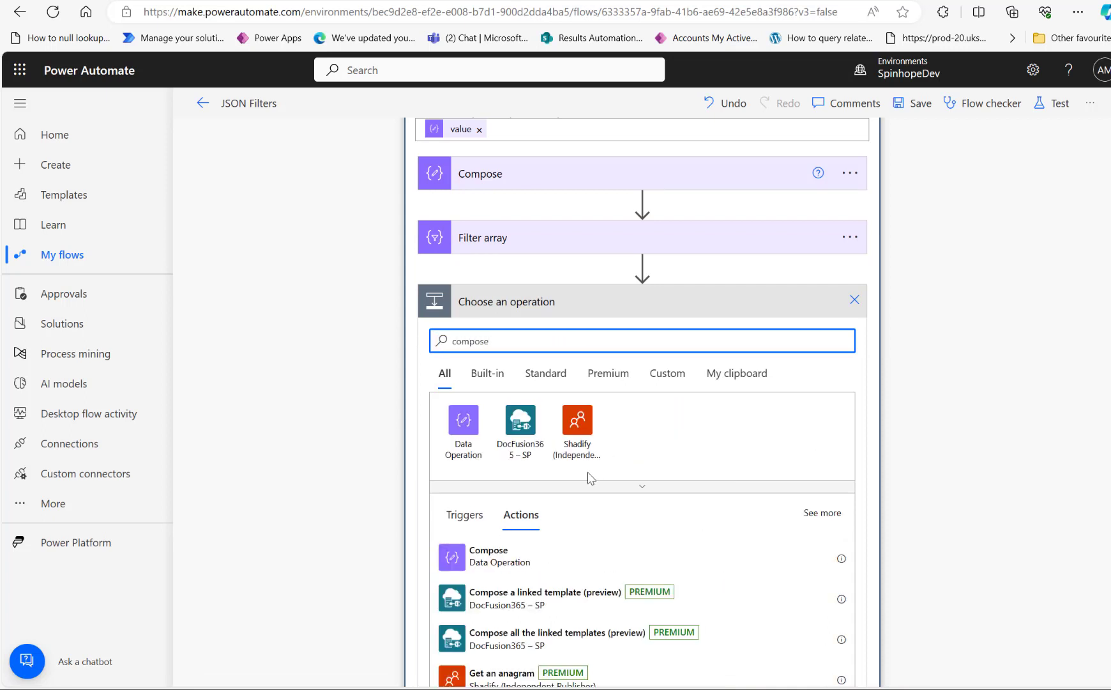
pyautogui.click(479, 567)
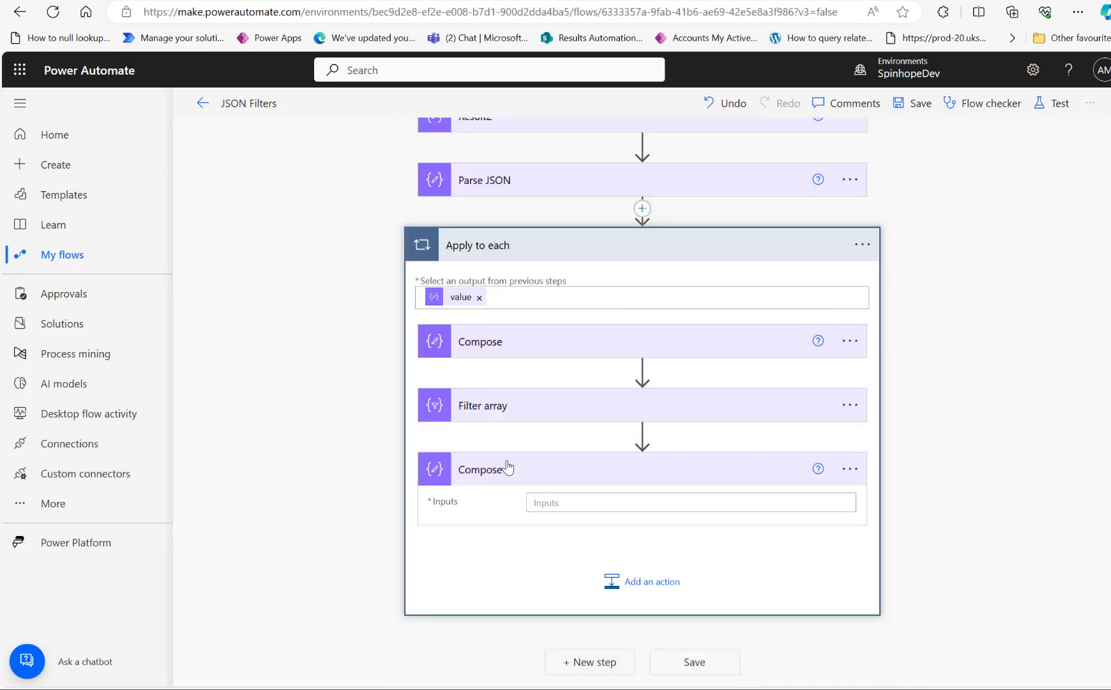
pyautogui.click(519, 410)
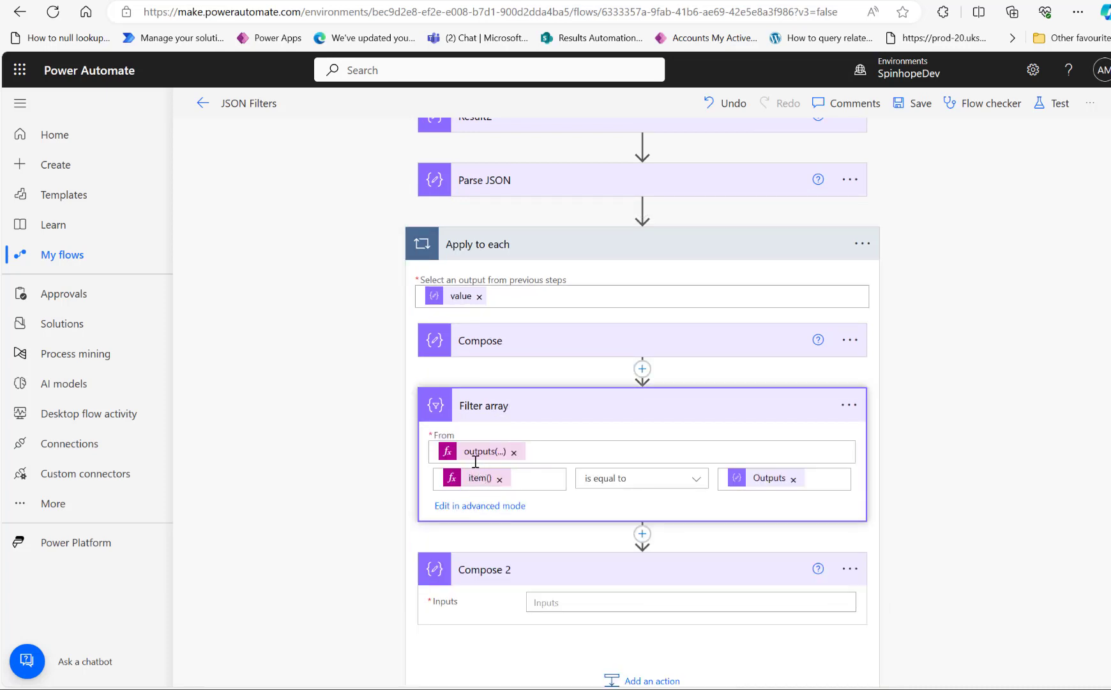
pyautogui.click(587, 602)
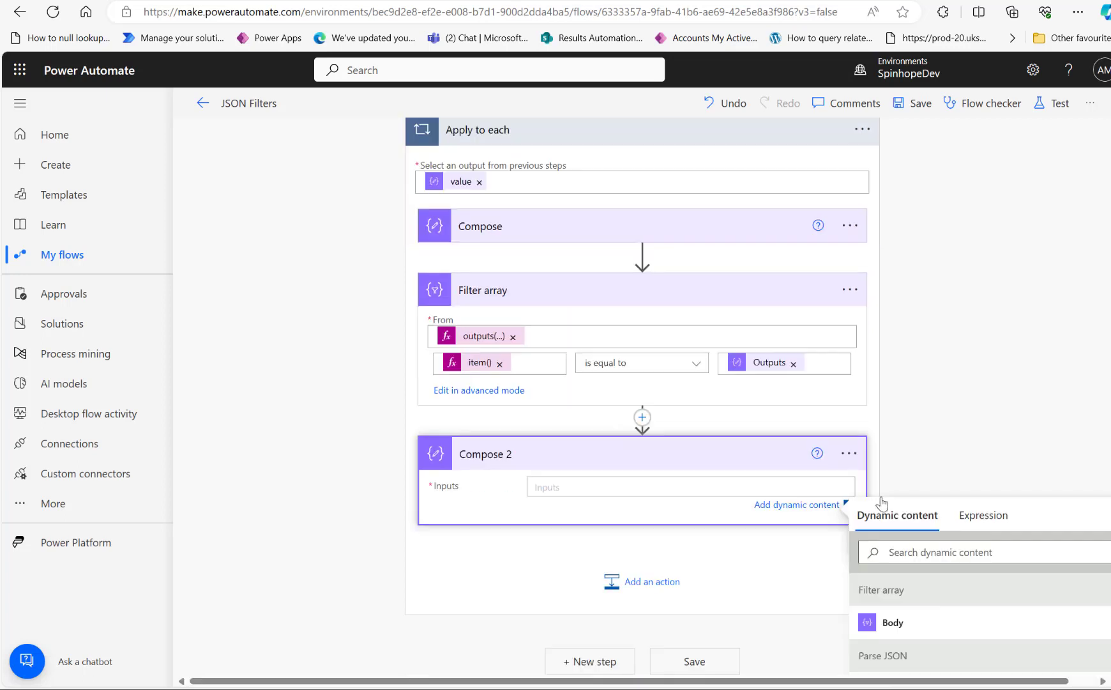
pyautogui.click(897, 615)
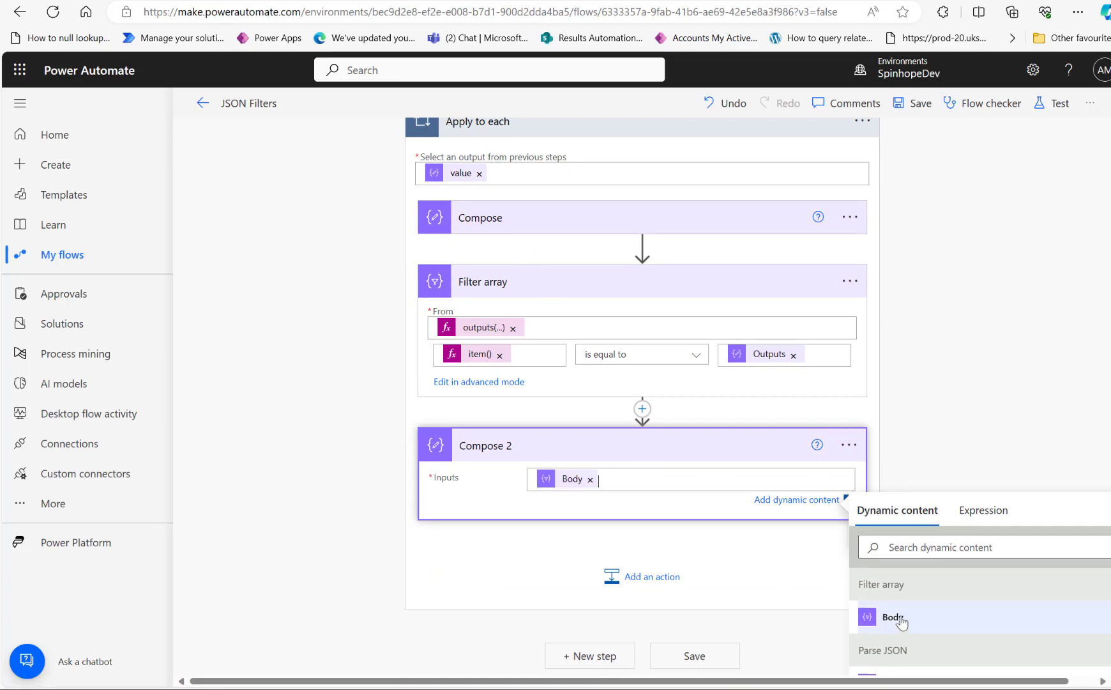
pyautogui.click(914, 104)
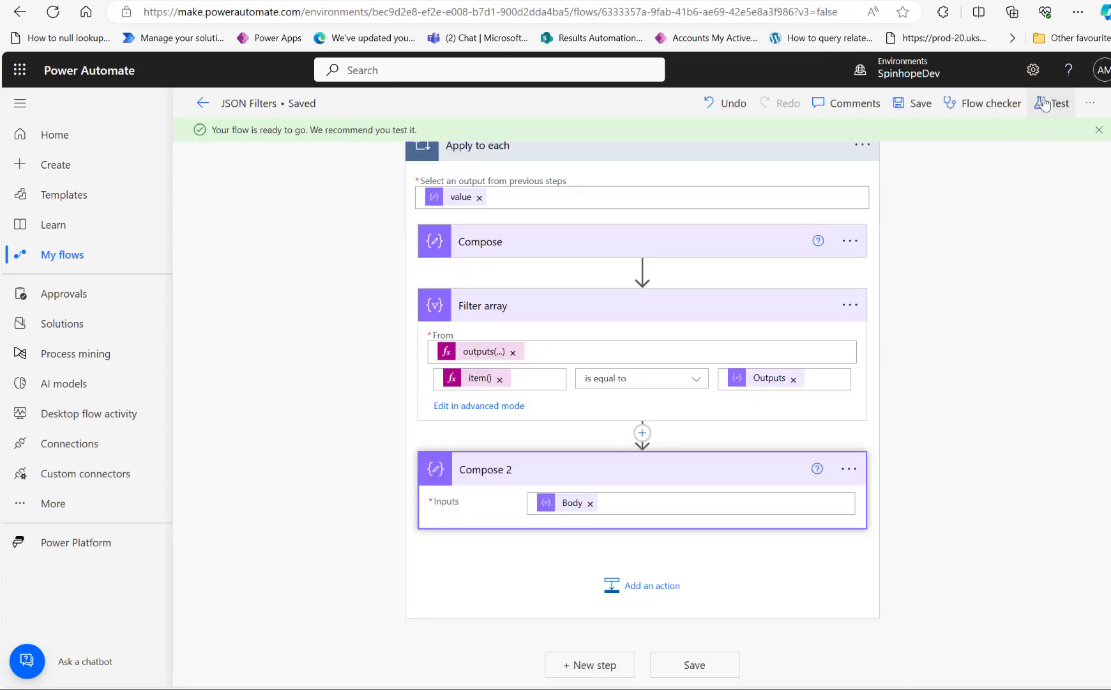
# Run a manual test of the flow and expand Apply to each to see both successful iterations.
pyautogui.click(1054, 103)
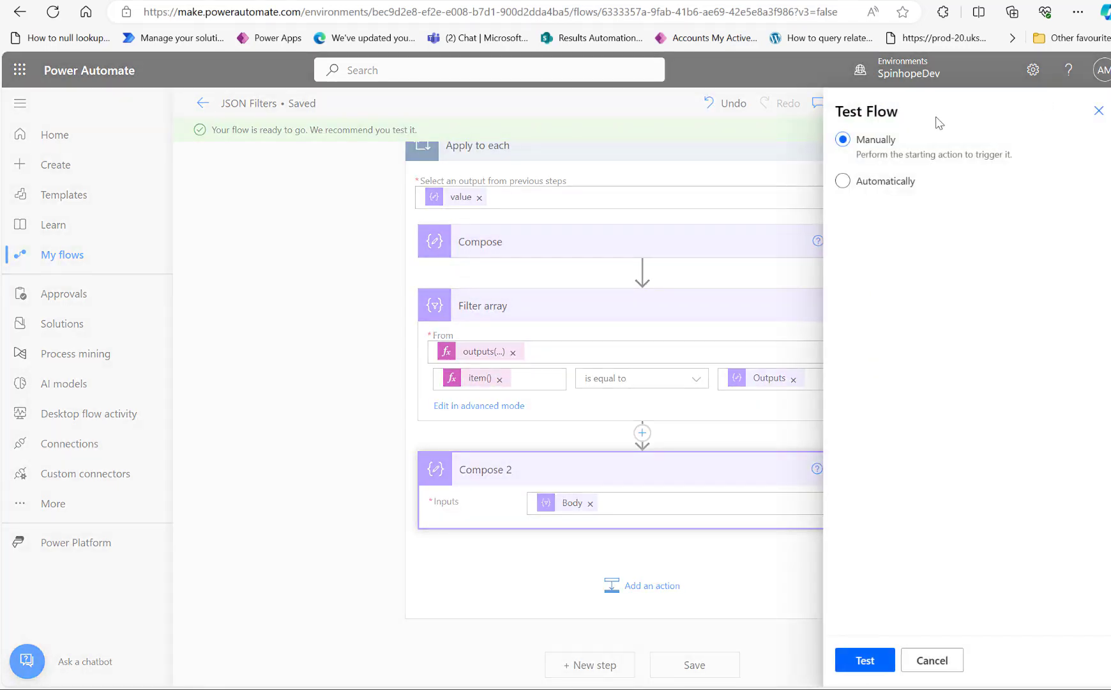
pyautogui.click(864, 664)
pyautogui.click(894, 660)
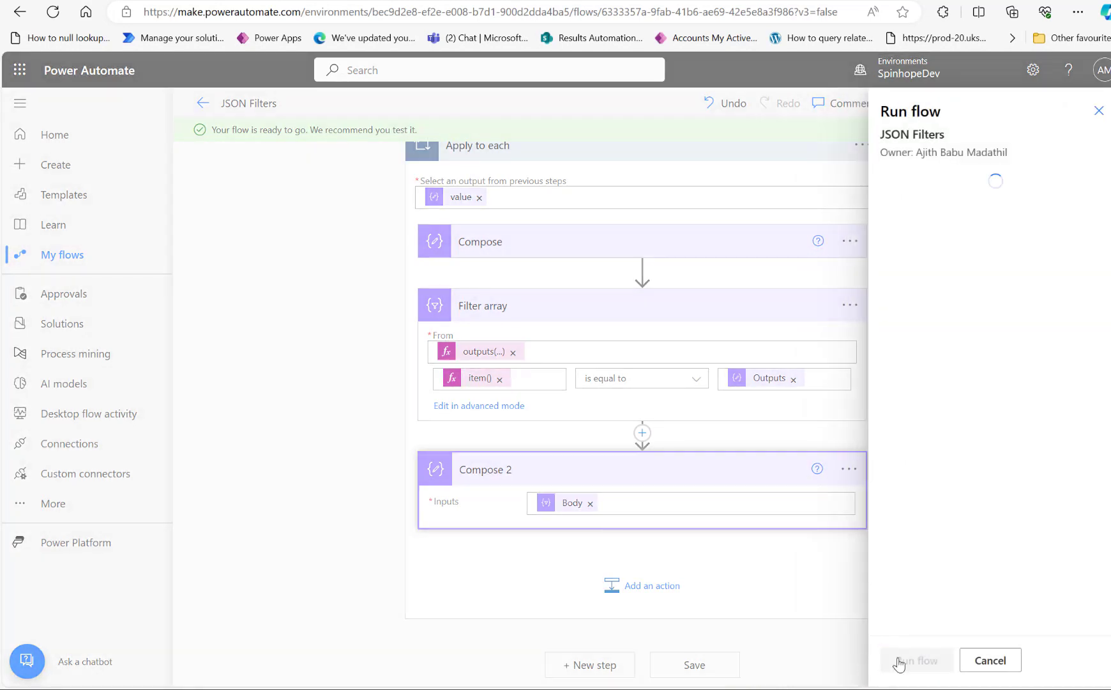
pyautogui.click(899, 662)
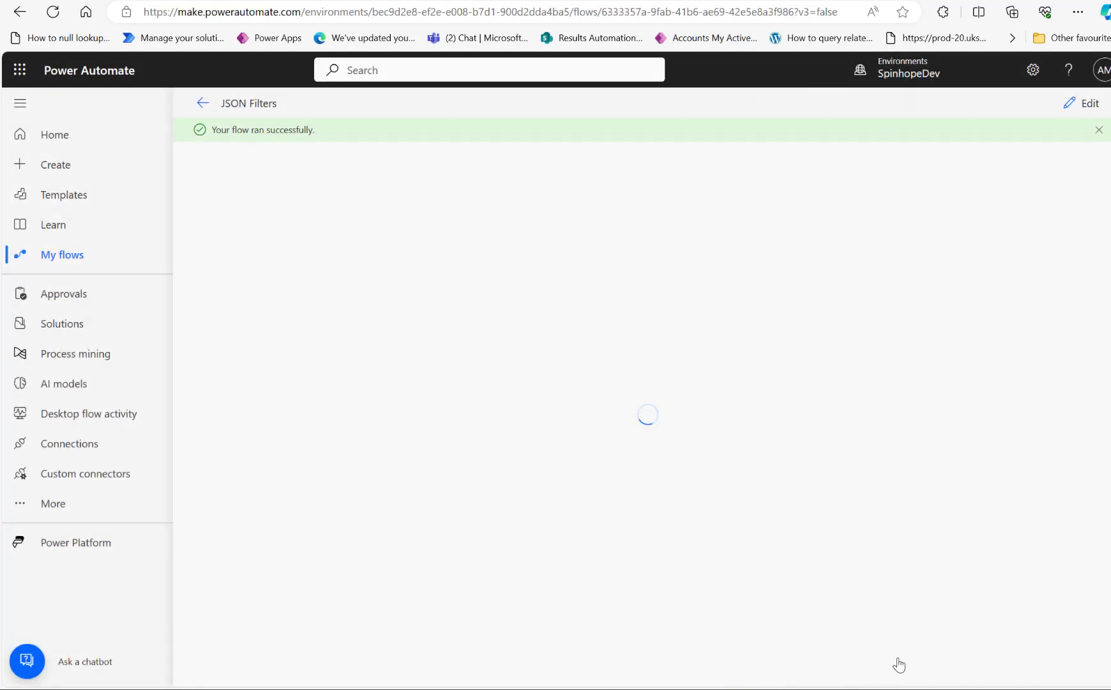
pyautogui.click(573, 443)
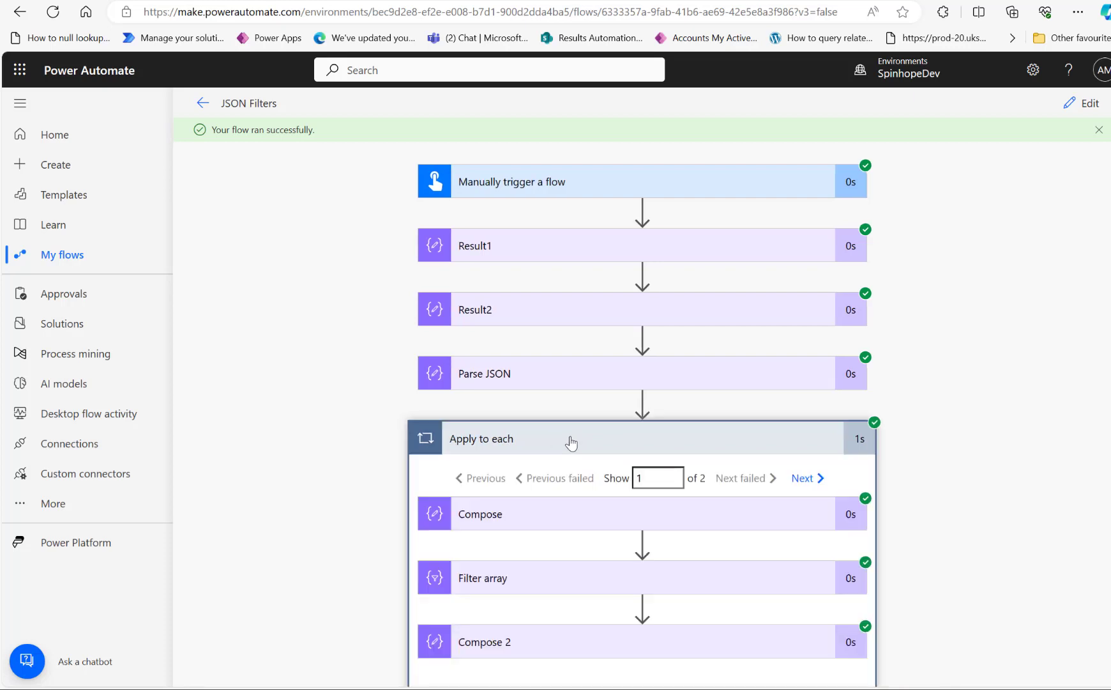
# Inspect the inner Compose step's results and highlight the input value 105.
pyautogui.click(555, 528)
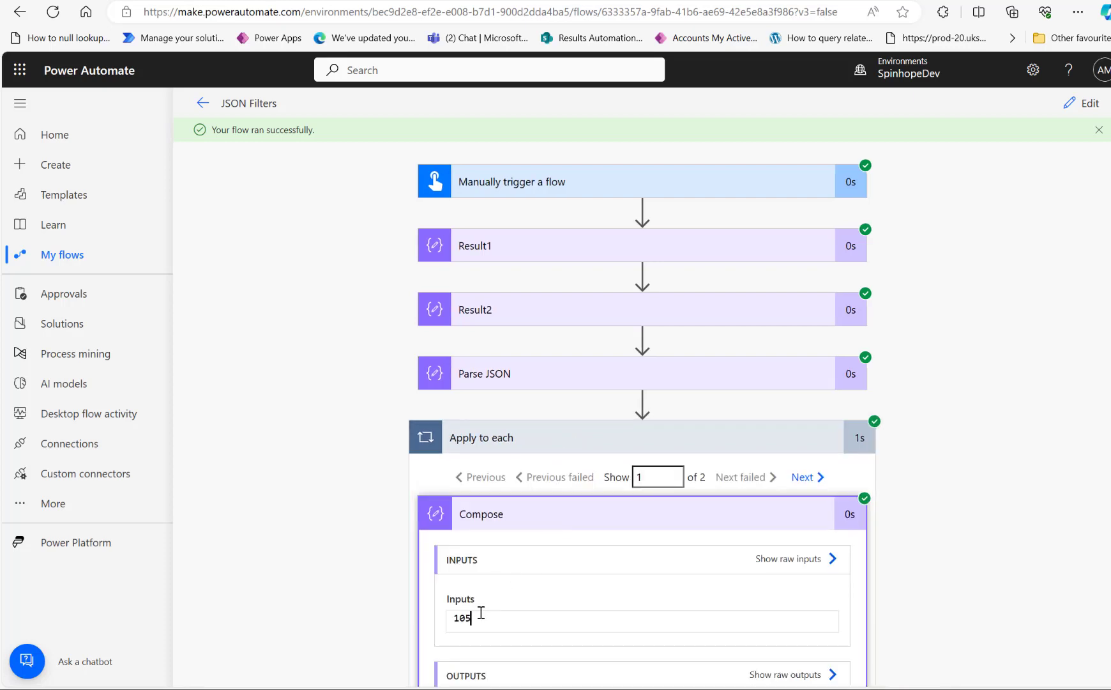
pyautogui.moveTo(480, 613); pyautogui.dragTo(409, 617)
pyautogui.scroll(-5, 281, 447)
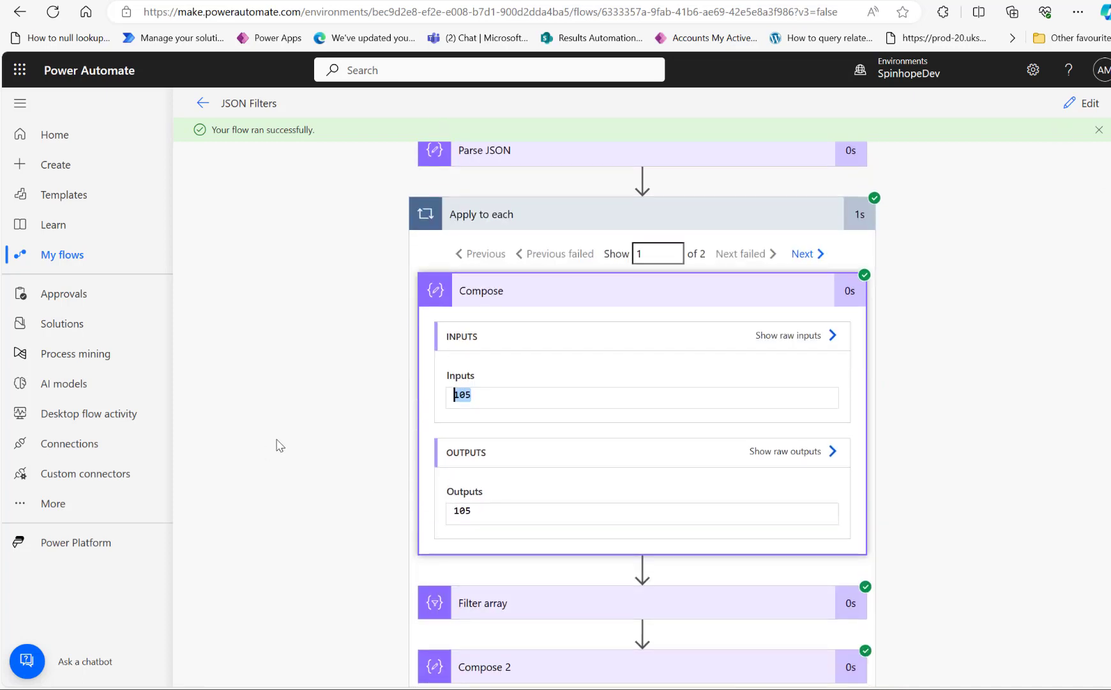
# Expand the Filter array step's run details and scroll through its input records.
pyautogui.click(557, 525)
pyautogui.scroll(-3, 509, 567)
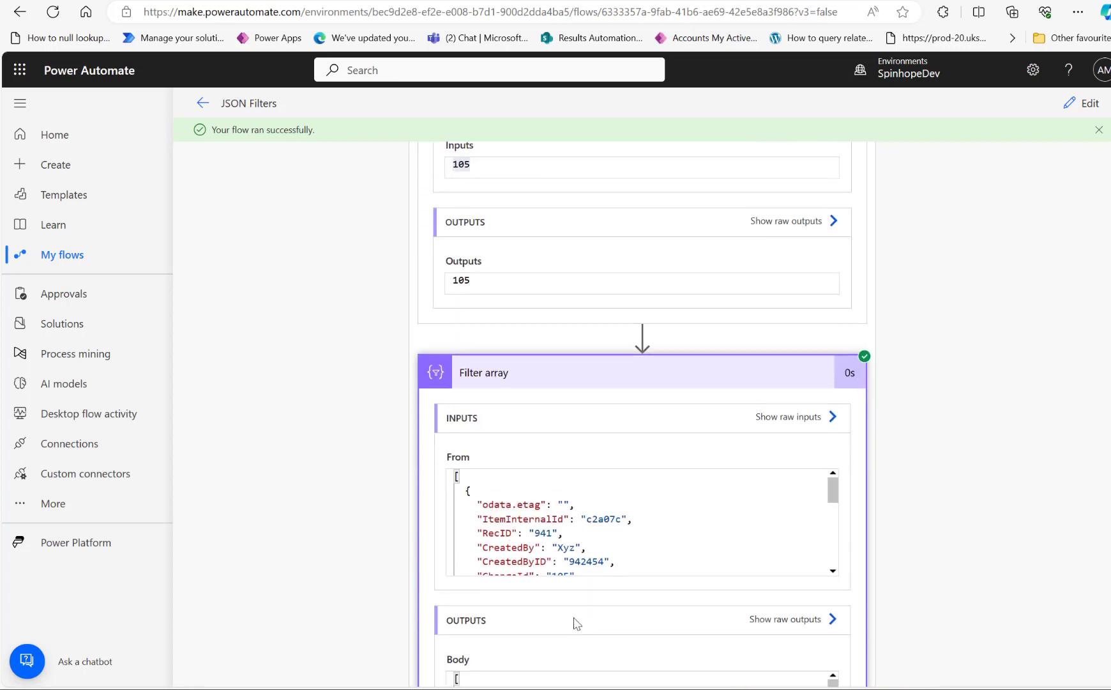
pyautogui.scroll(-3, 575, 523)
pyautogui.scroll(-3, 291, 534)
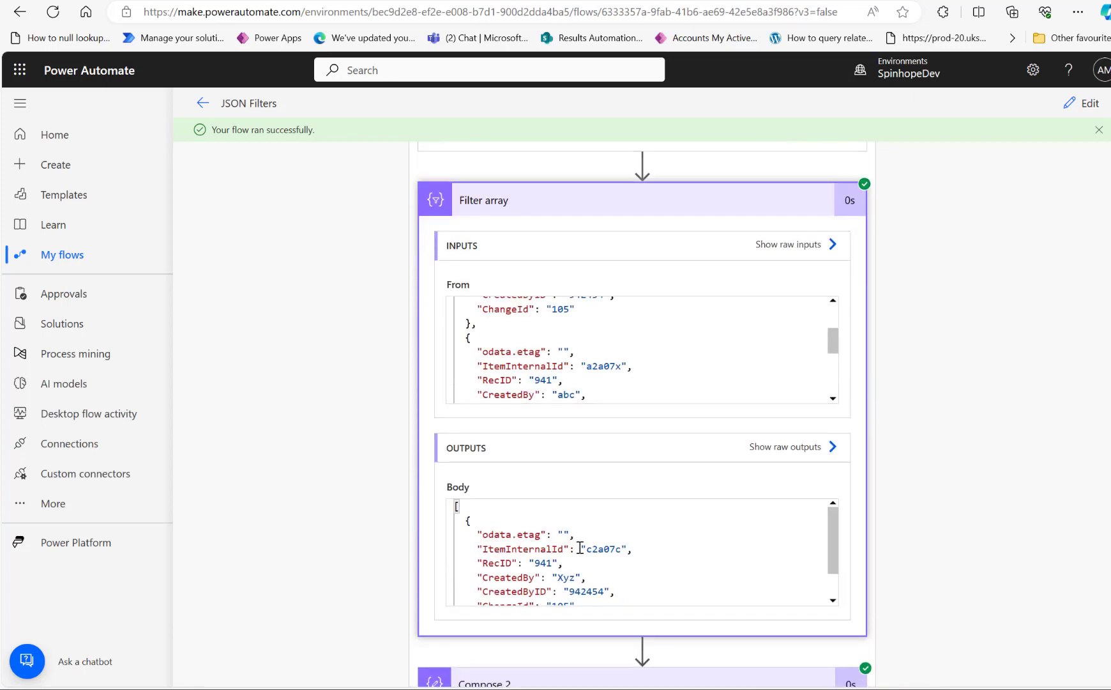
pyautogui.scroll(-1, 579, 547)
pyautogui.scroll(3, 564, 580)
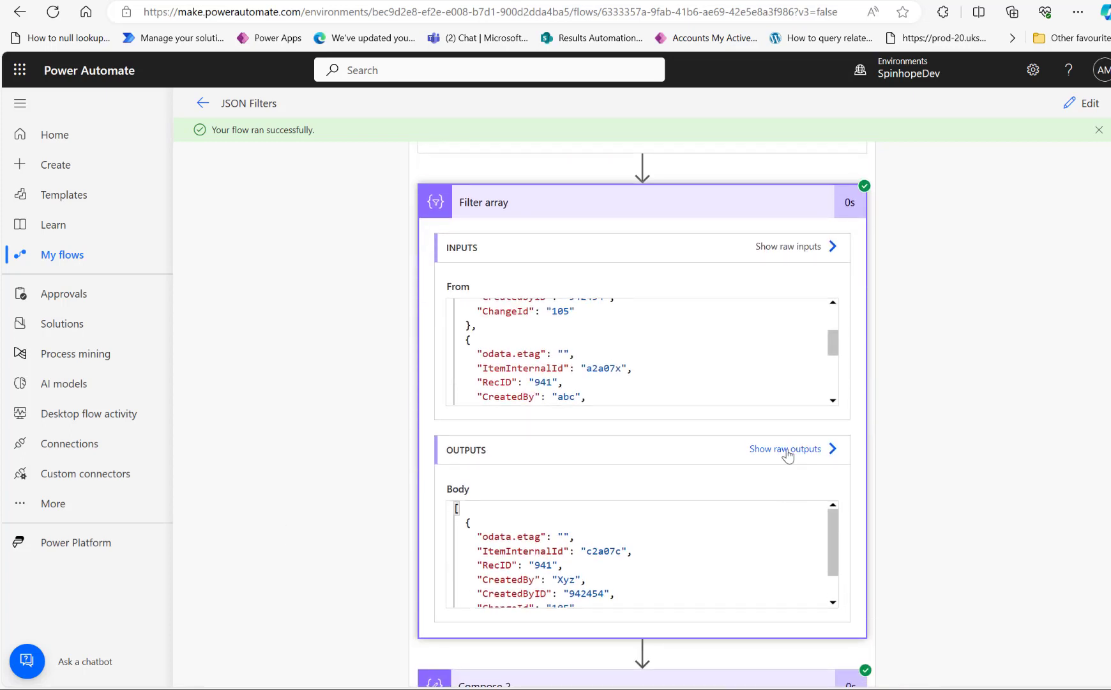
# View Filter array's raw output showing one record with ChangeId 105, compare with the forum post, then close it.
pyautogui.click(787, 447)
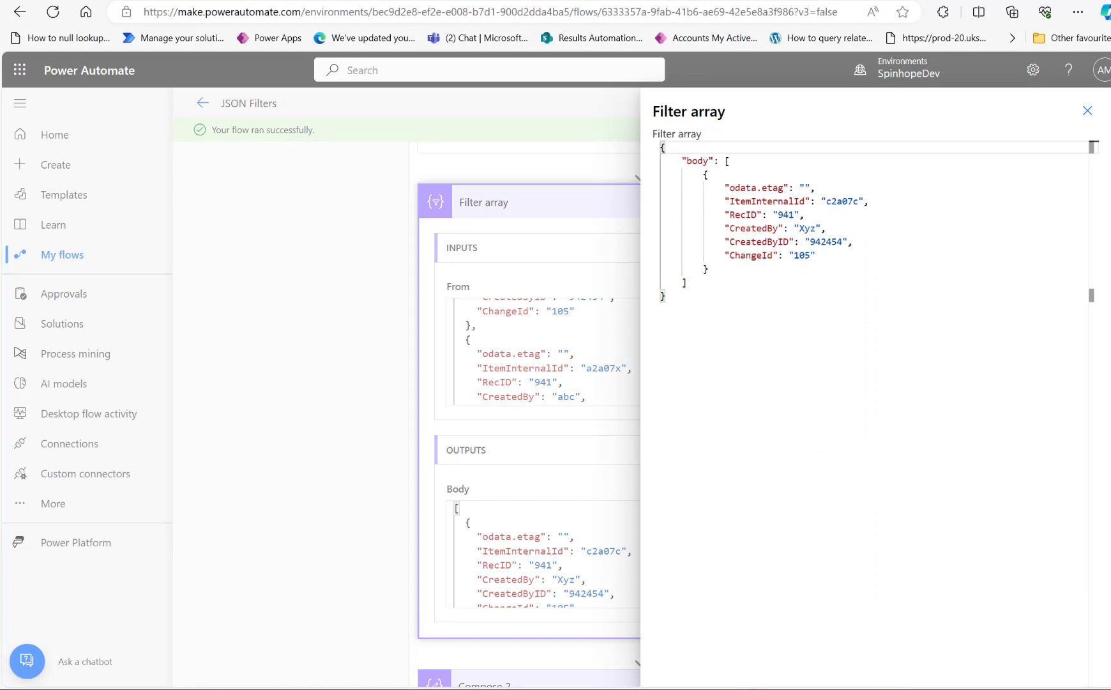
pyautogui.hotkey('alt', 'Tab')
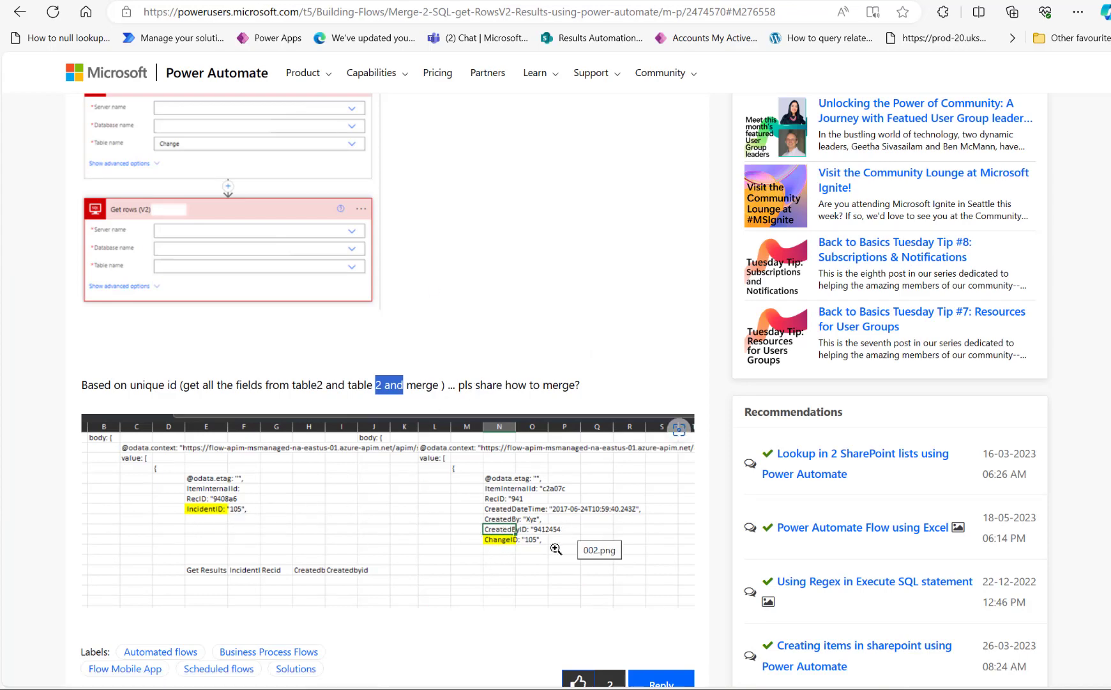
pyautogui.hotkey('alt', 'Tab')
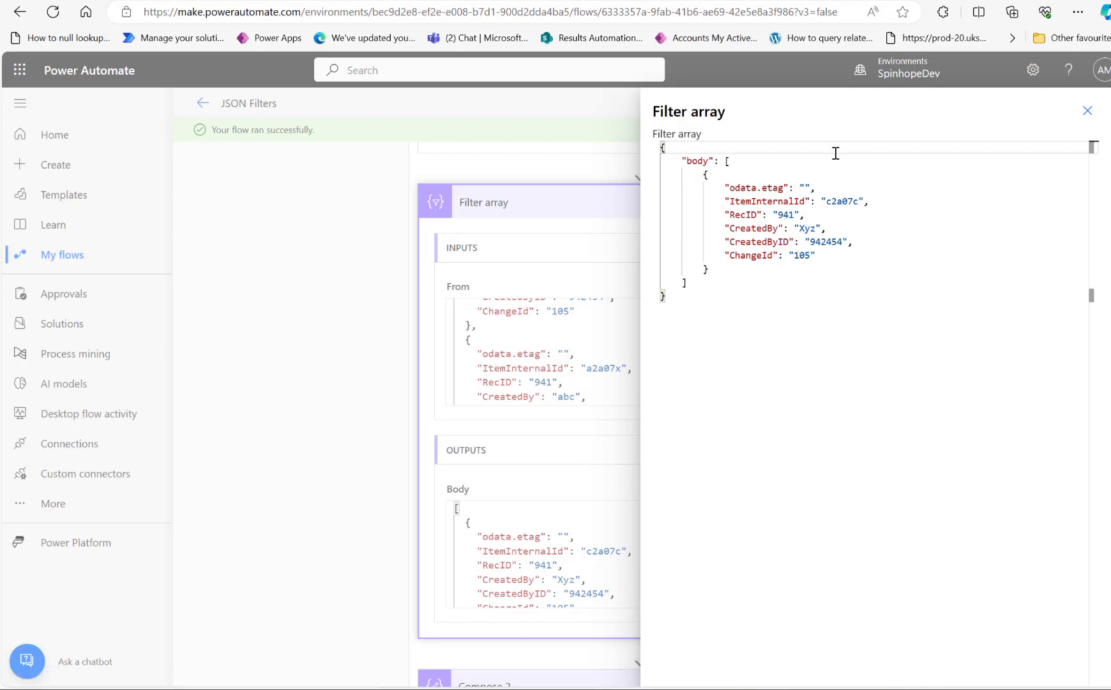
pyautogui.click(1087, 110)
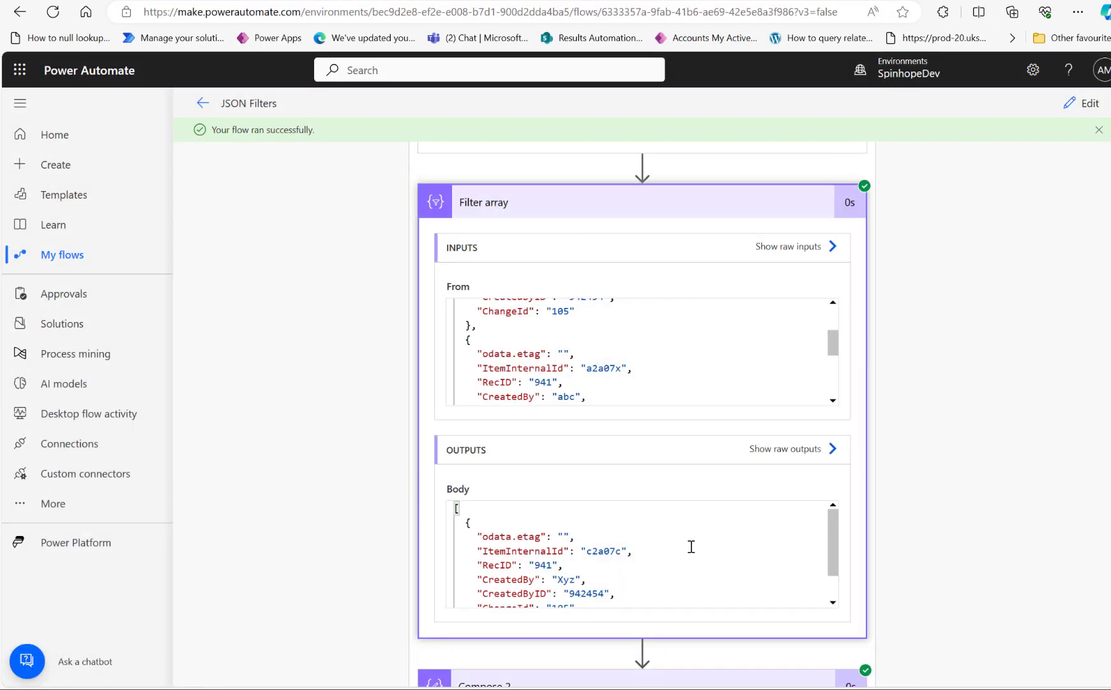
# Expand Compose 2's run details to show its output JSON.
pyautogui.scroll(-2, 691, 546)
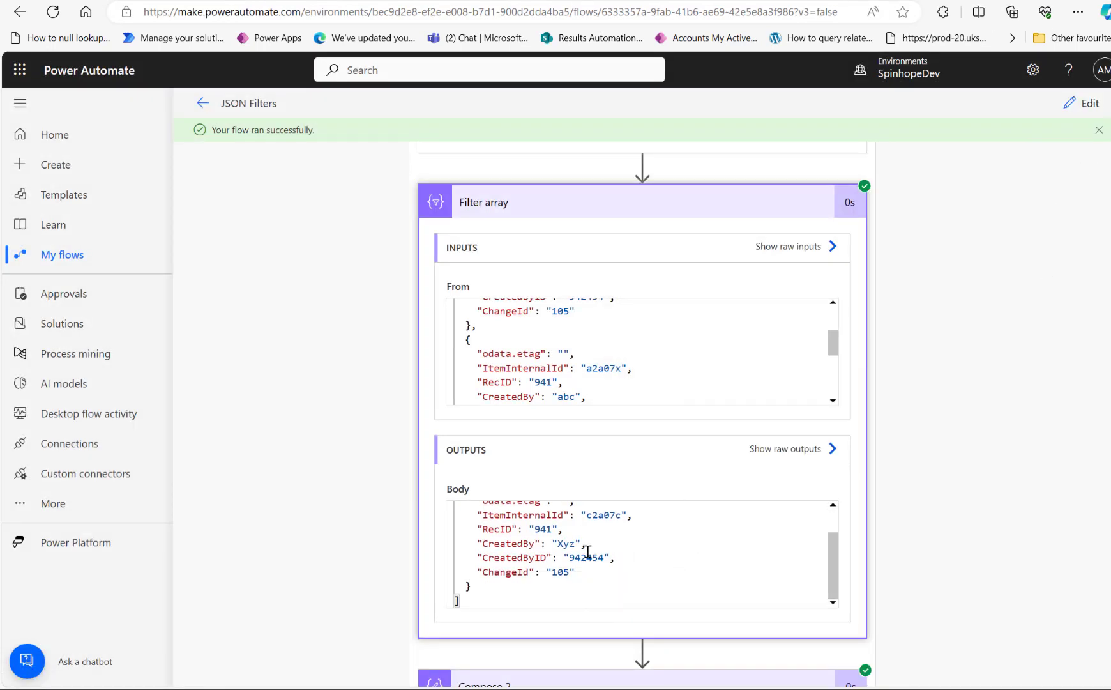
pyautogui.scroll(-2, 734, 498)
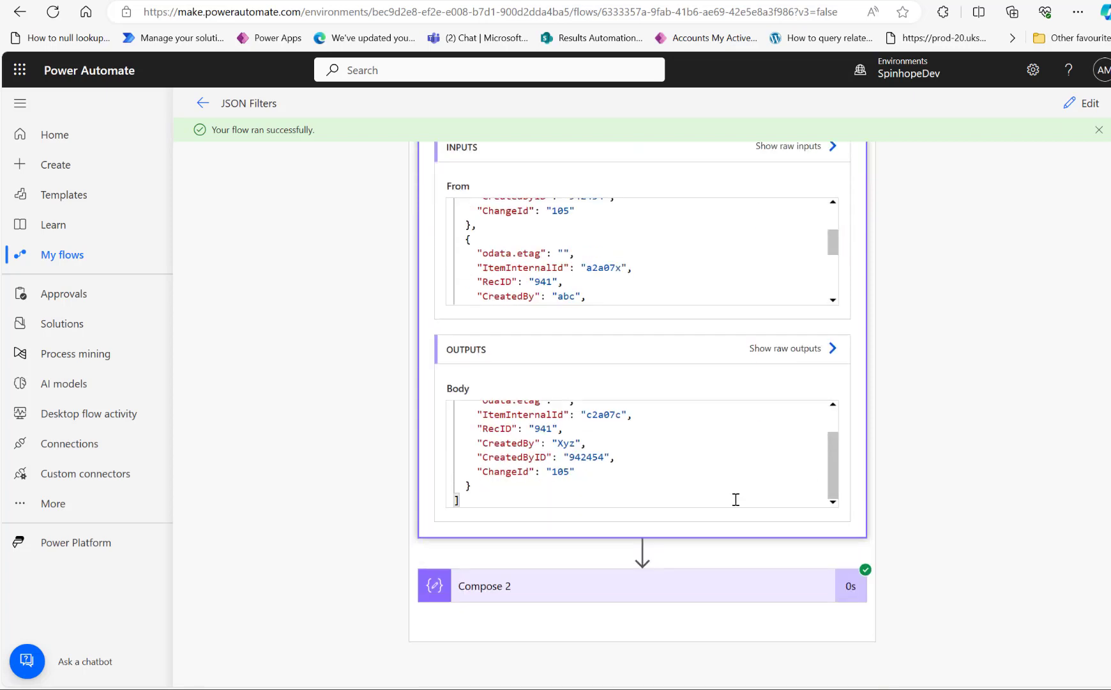
pyautogui.click(589, 603)
pyautogui.scroll(-4, 678, 605)
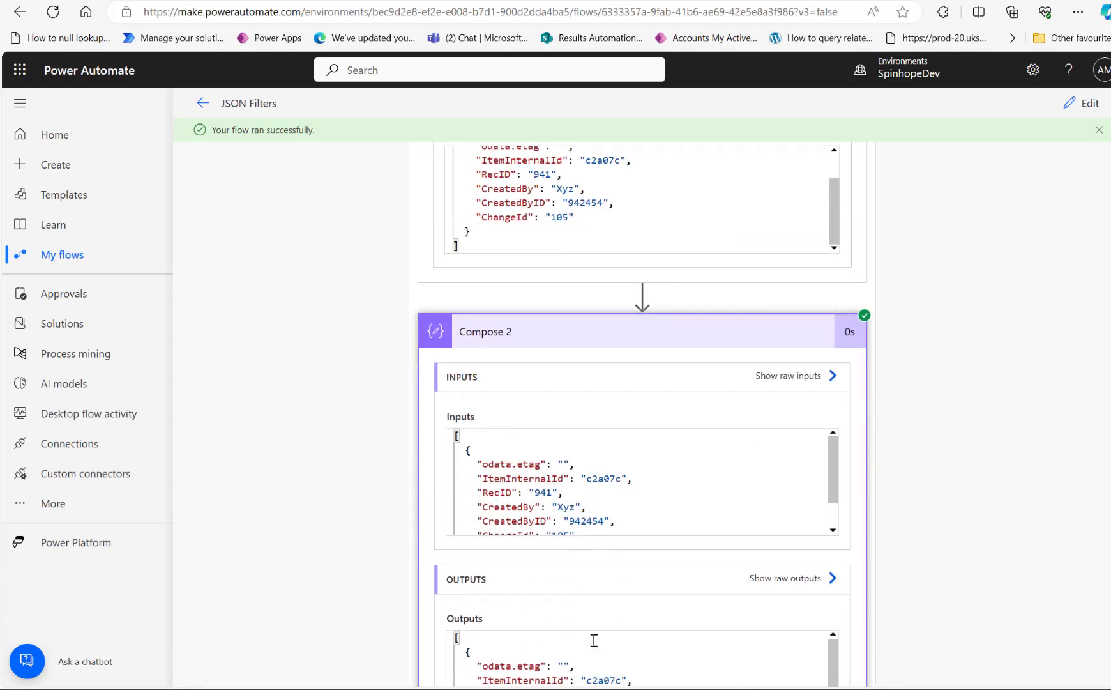
pyautogui.scroll(-3, 1012, 521)
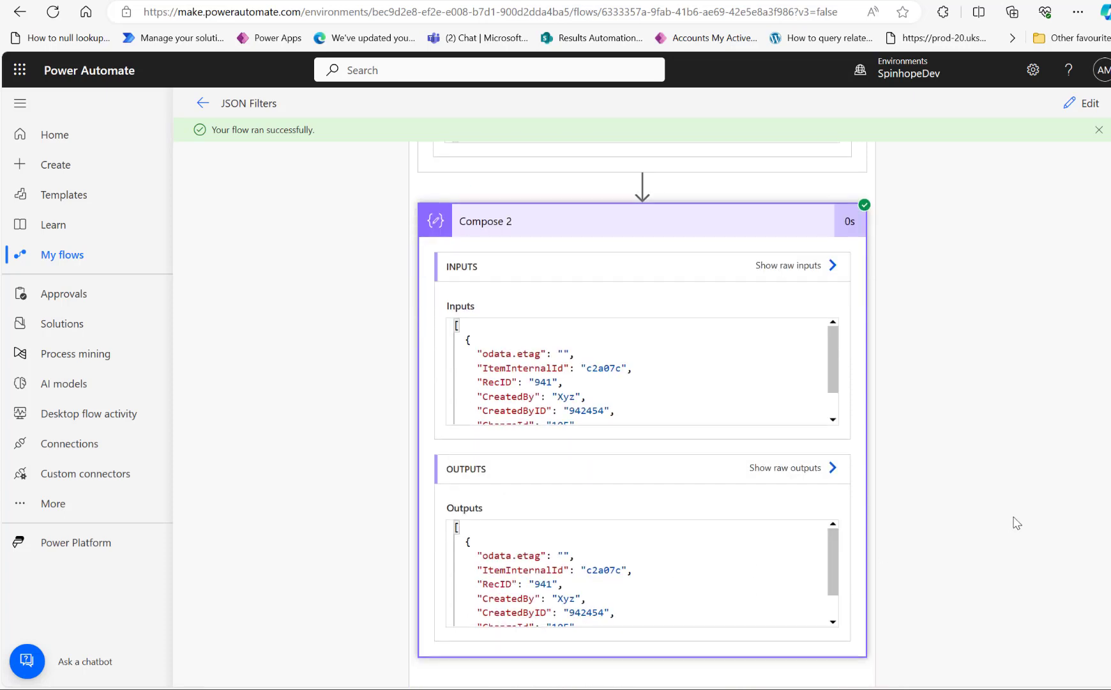
# Copy all of Compose 2's output JSON and switch the flow back into edit mode.
pyautogui.click(563, 523)
pyautogui.hotkey('ctrl', 'a')
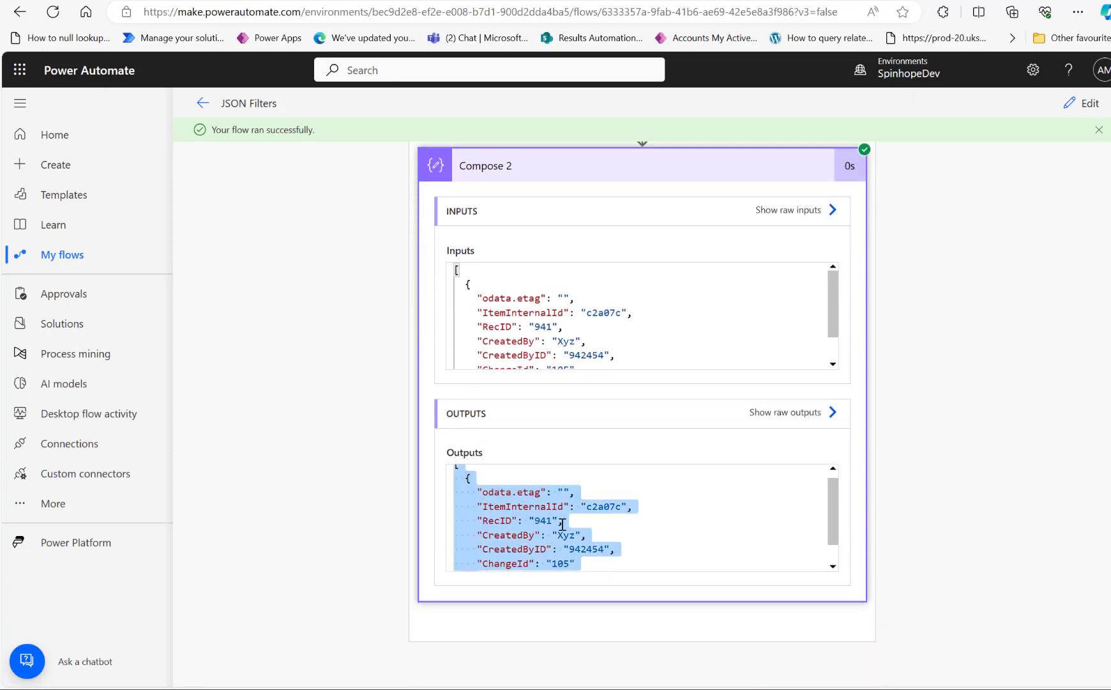
pyautogui.rightClick(548, 514)
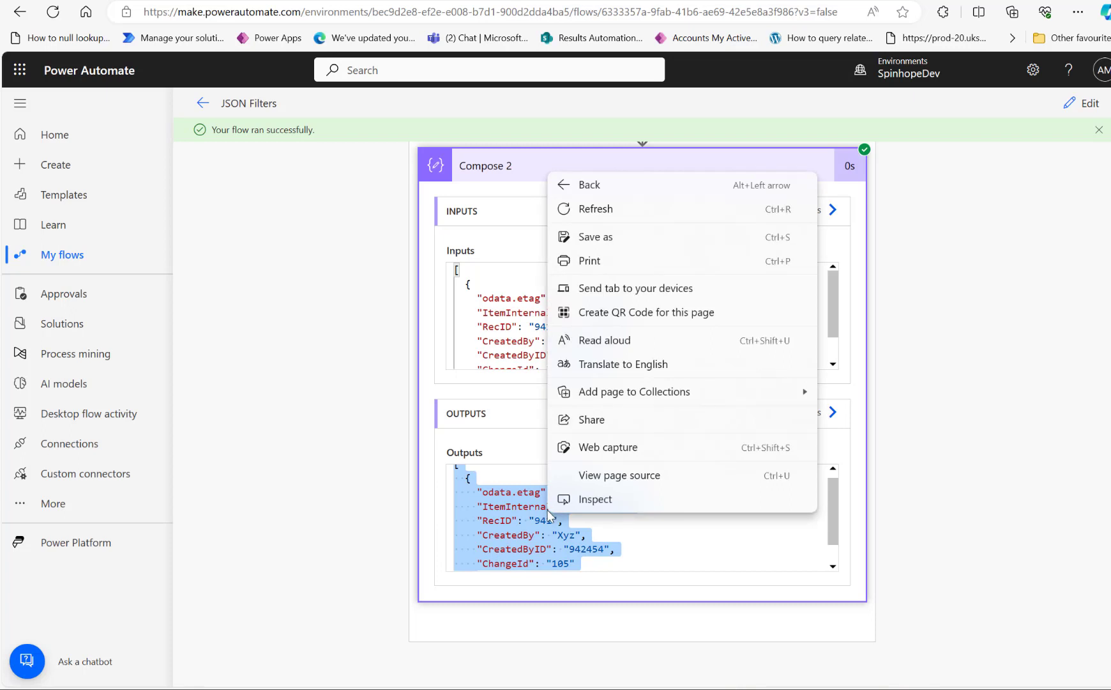
pyautogui.moveTo(632, 506); pyautogui.dragTo(489, 506)
pyautogui.click(489, 505)
pyautogui.hotkey('ctrl', 'a')
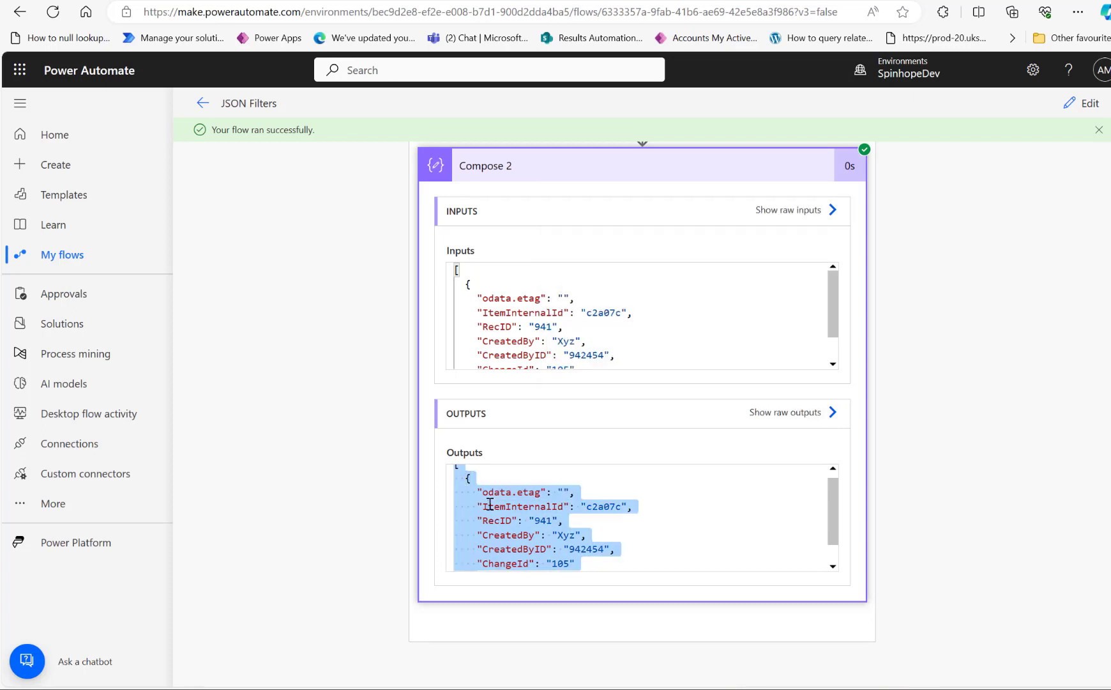
pyautogui.click(1079, 103)
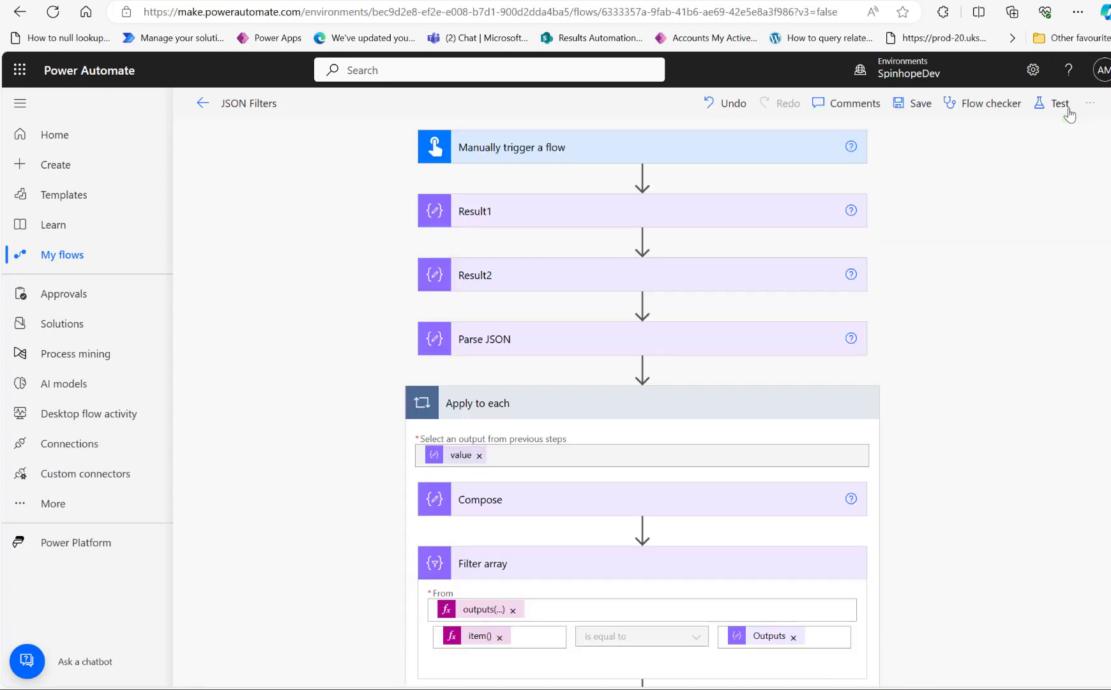
# Add a Parse JSON action inside the loop after searching 'parse json'.
pyautogui.scroll(-4, 702, 537)
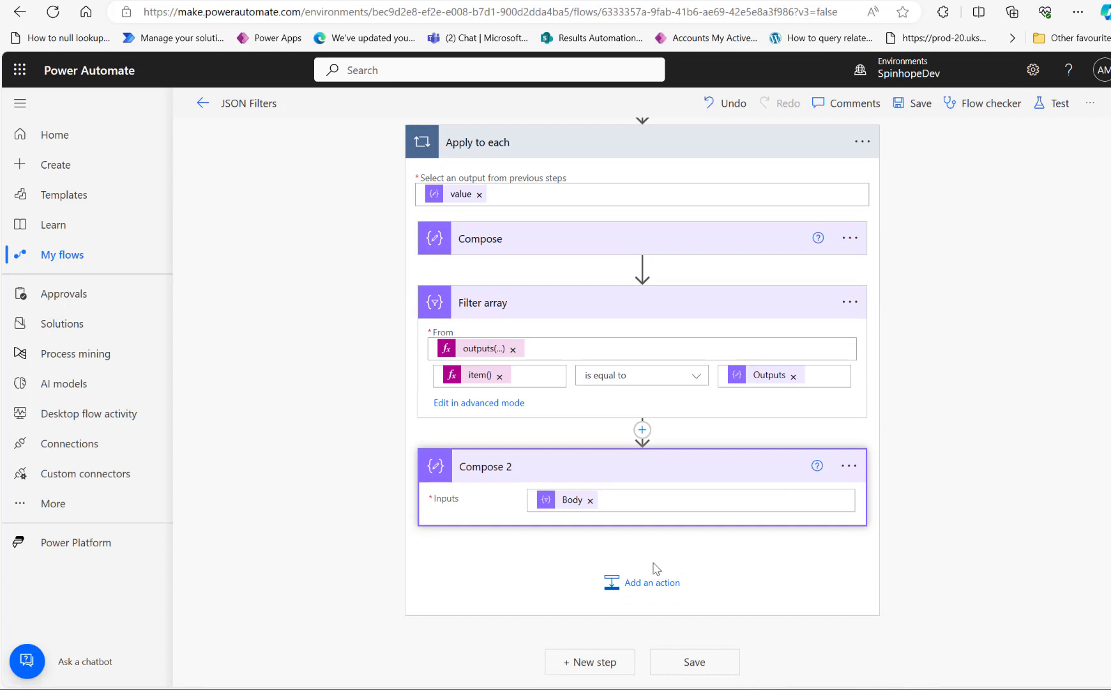
pyautogui.click(612, 592)
pyautogui.write('parse')
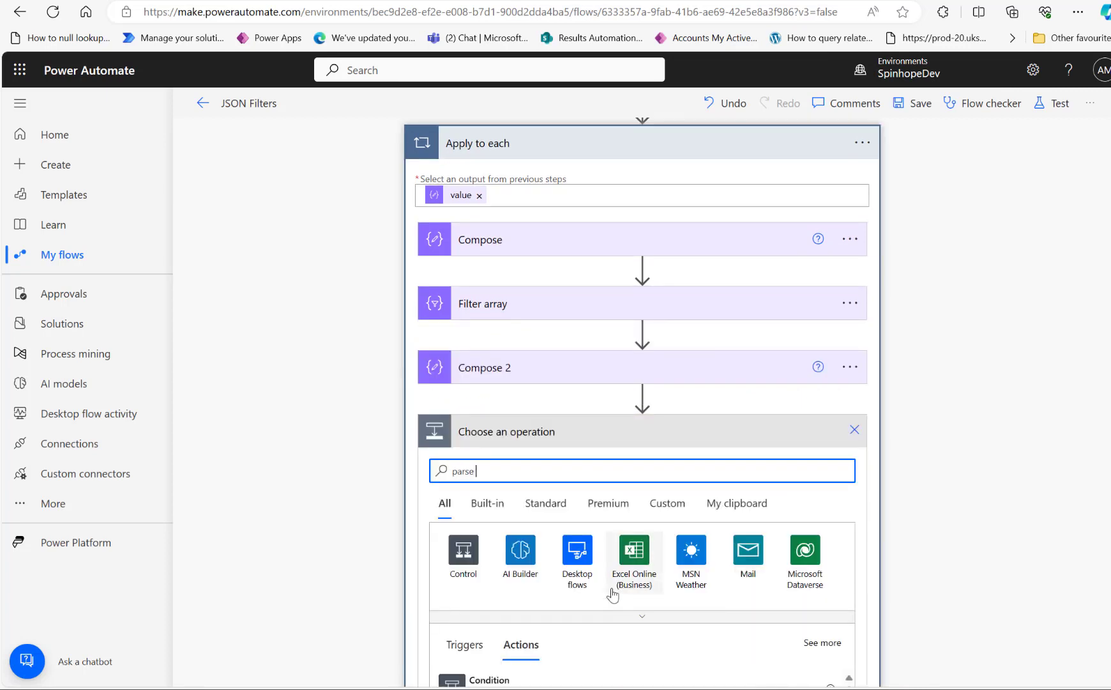
pyautogui.write(' josn')
pyautogui.press('BackSpace')
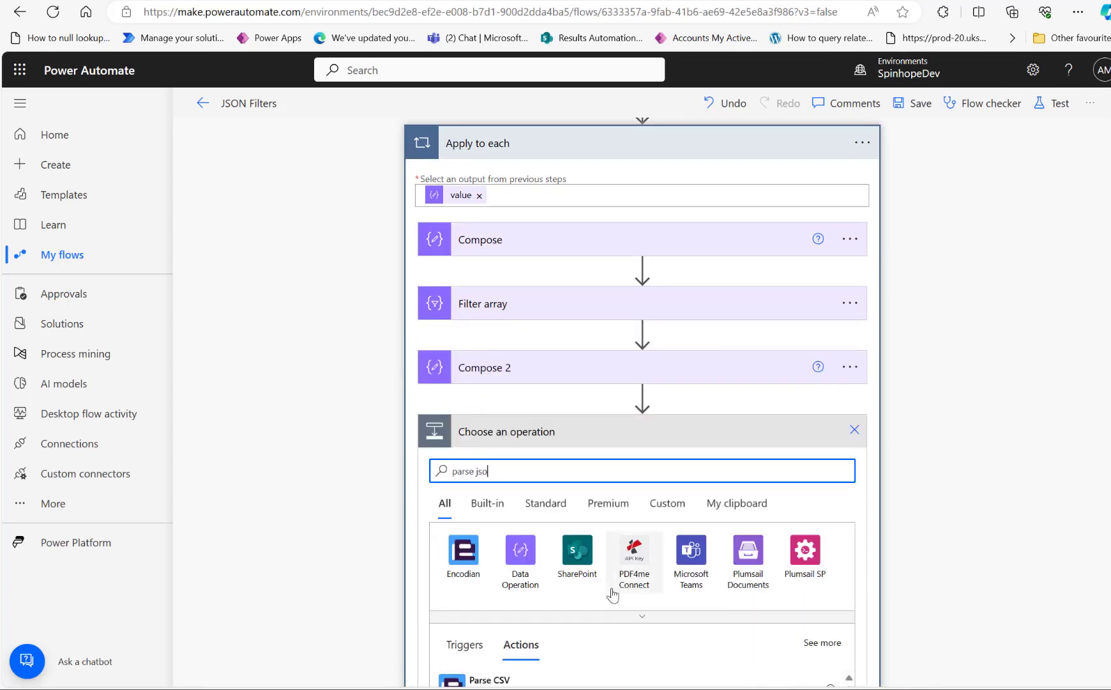
pyautogui.scroll(-2, 558, 588)
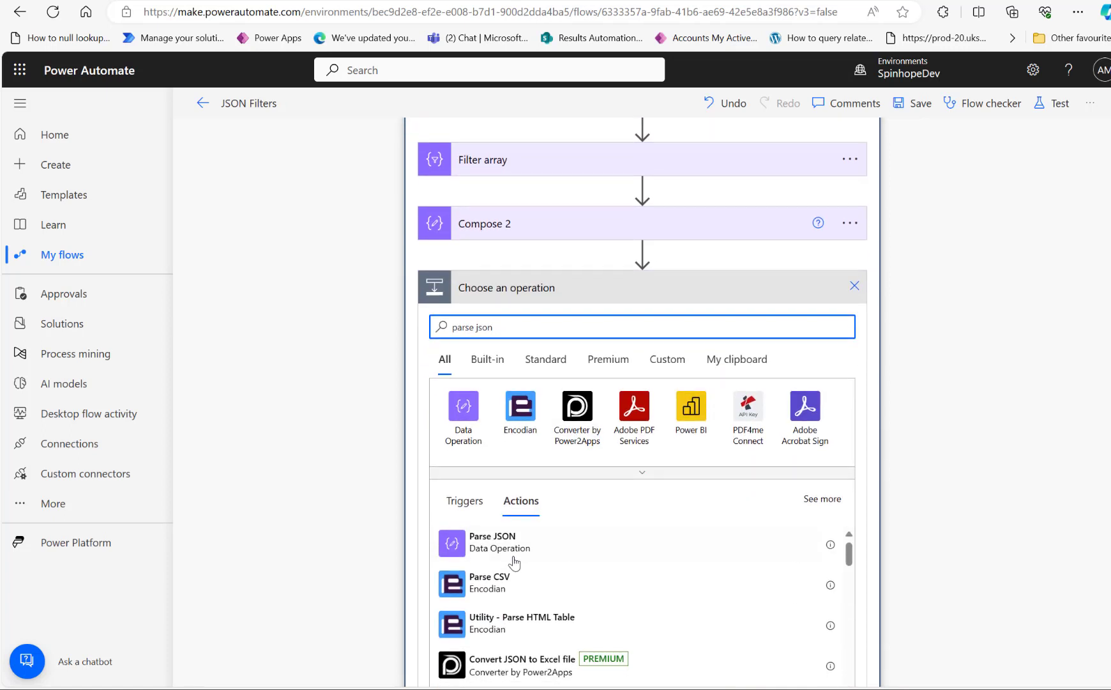
pyautogui.click(509, 556)
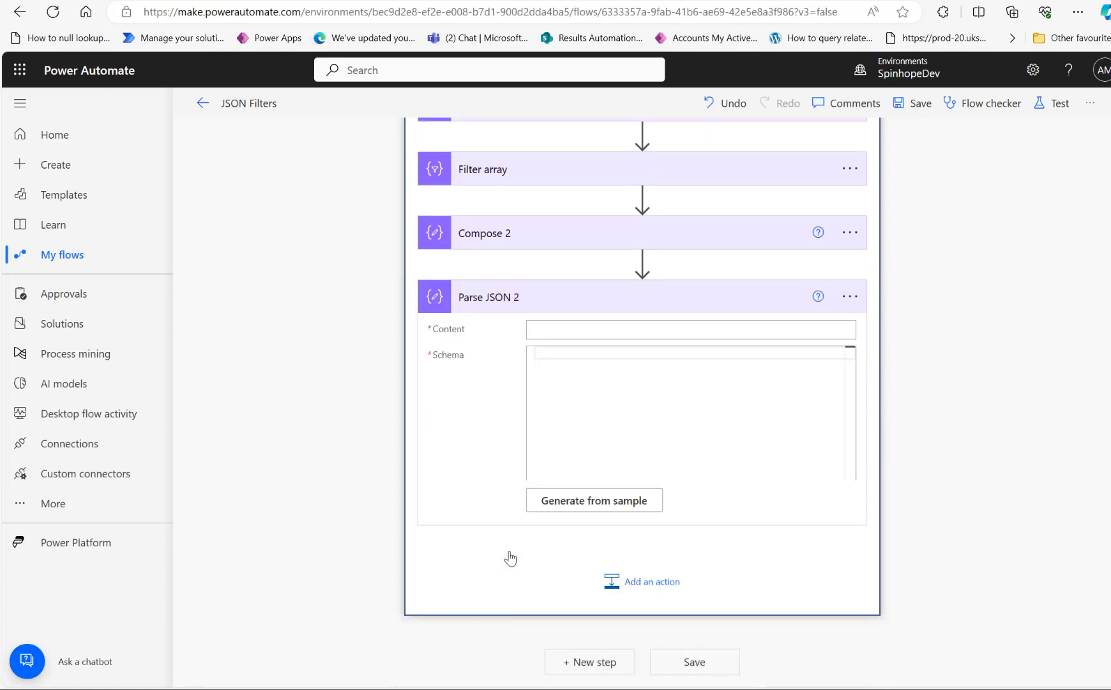
# Set Parse JSON 2's Content to Compose 2's Outputs.
pyautogui.click(570, 329)
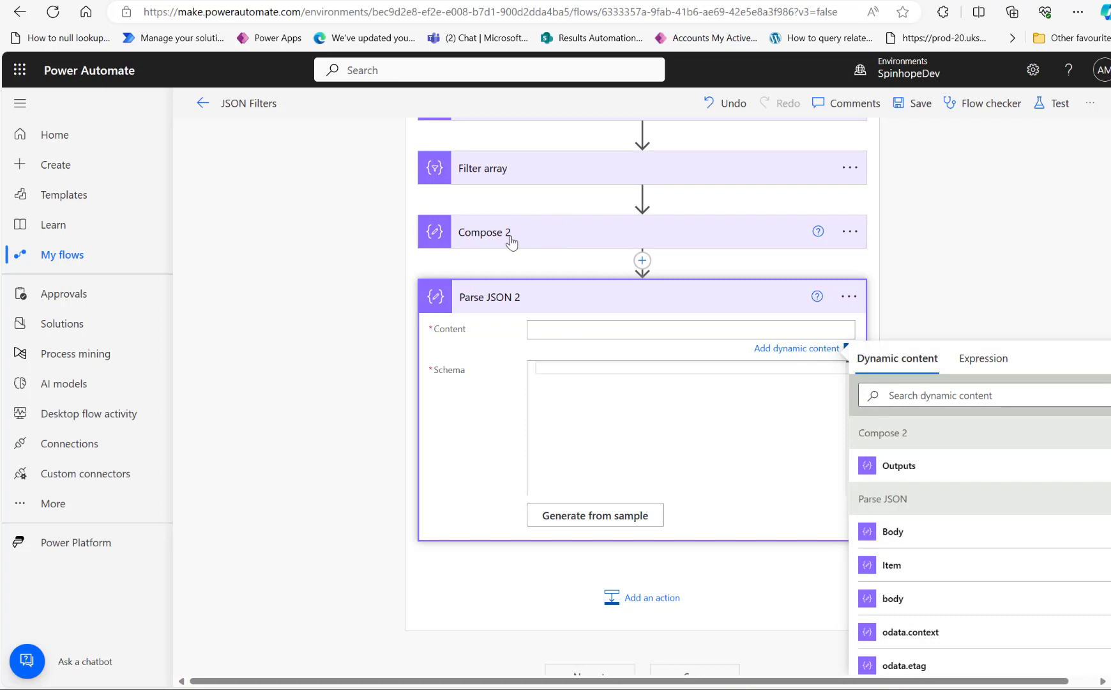
pyautogui.click(510, 240)
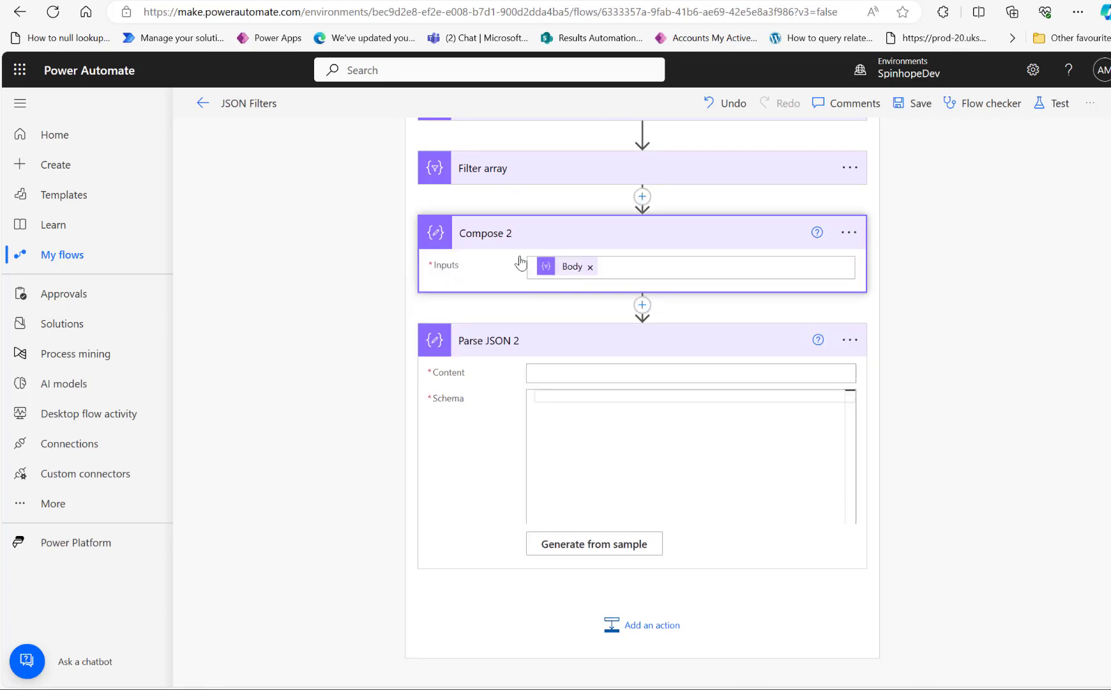
pyautogui.click(554, 370)
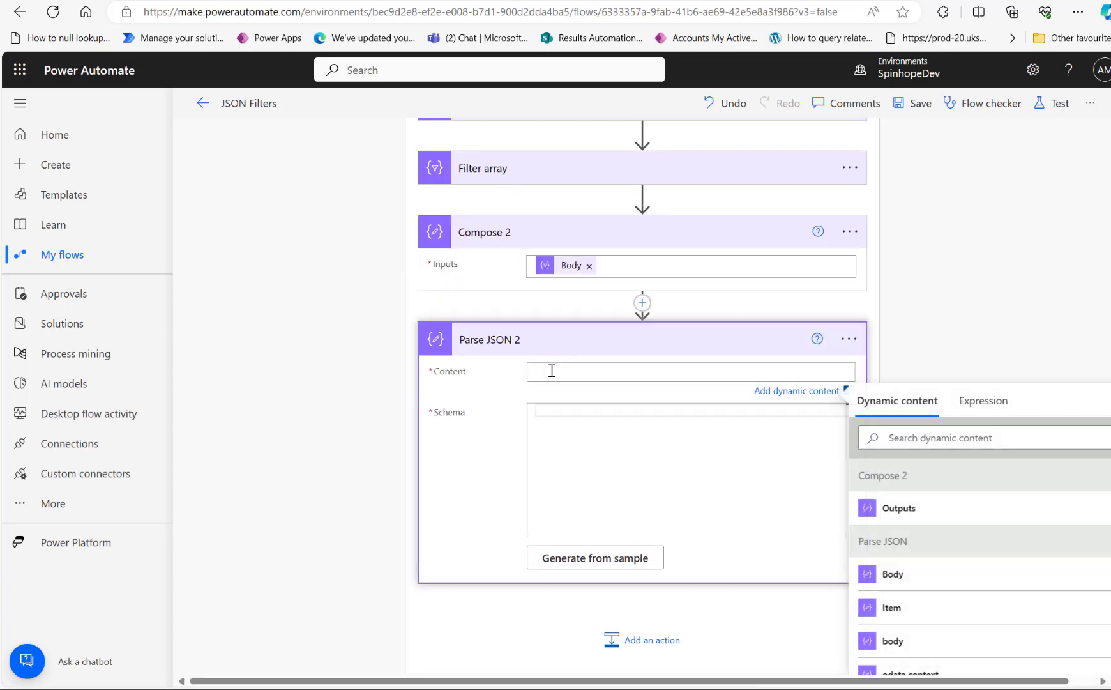
pyautogui.click(904, 509)
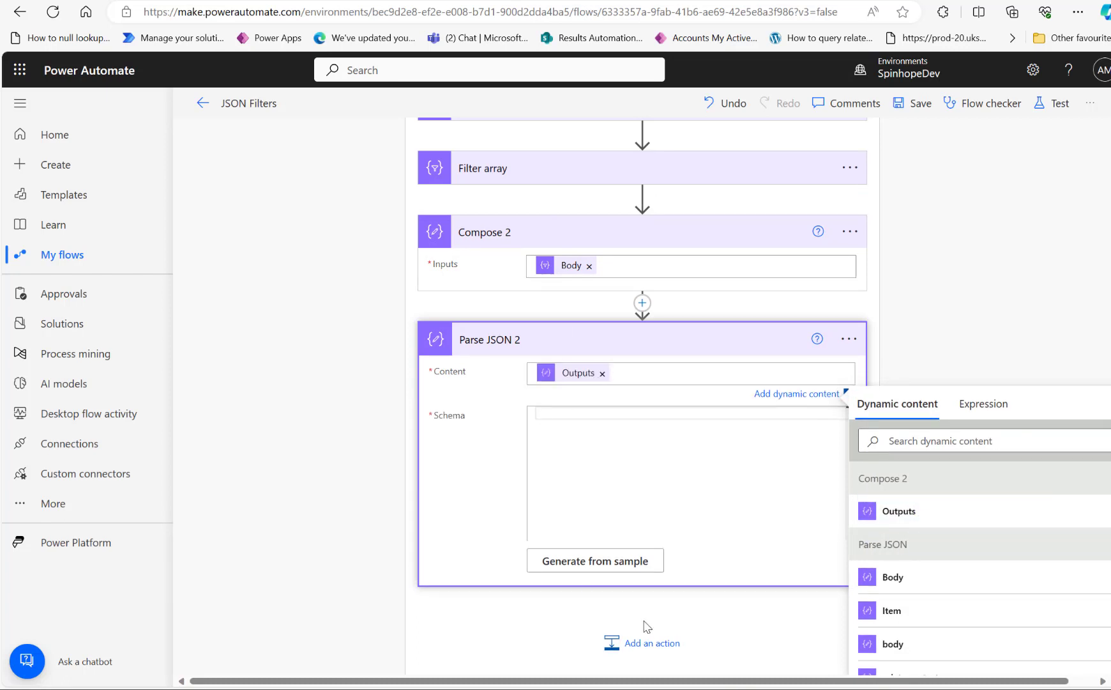
# Generate Parse JSON 2's schema from the pasted Compose 2 output sample.
pyautogui.click(610, 565)
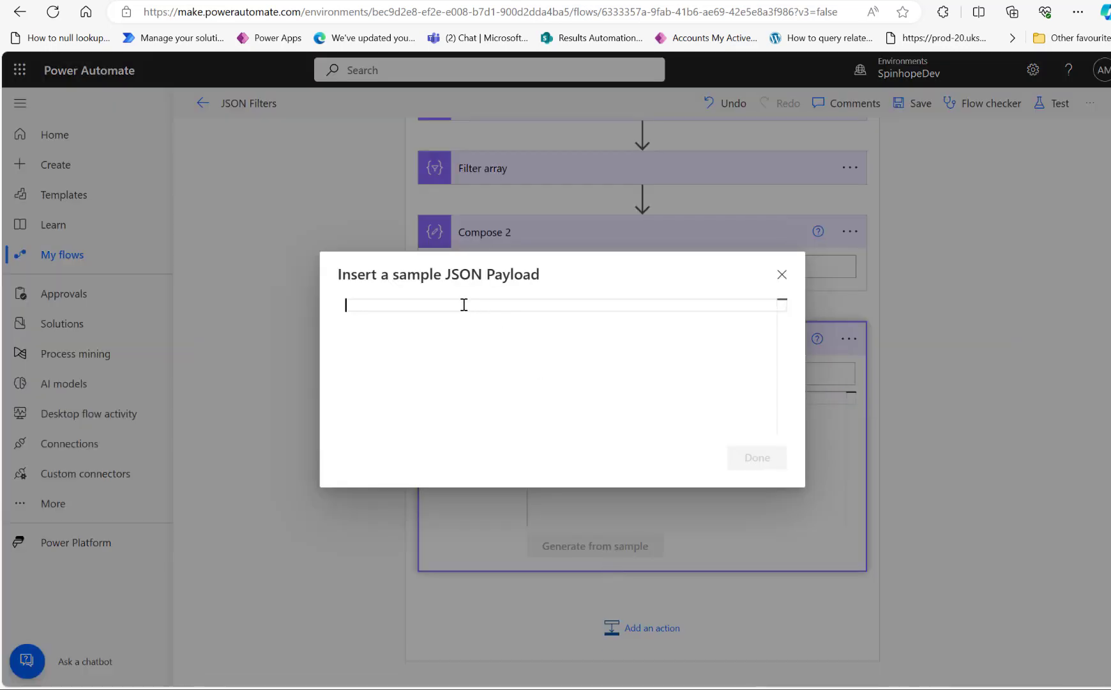
pyautogui.write('[   {     "odata.etag": "",     "ItemInternalId": "c2a07c",     "RecID": "941",     "CreatedBy": "Xyz",     "CreatedByID": "942454",     "ChangeId": "105"   } ]')
pyautogui.click(757, 474)
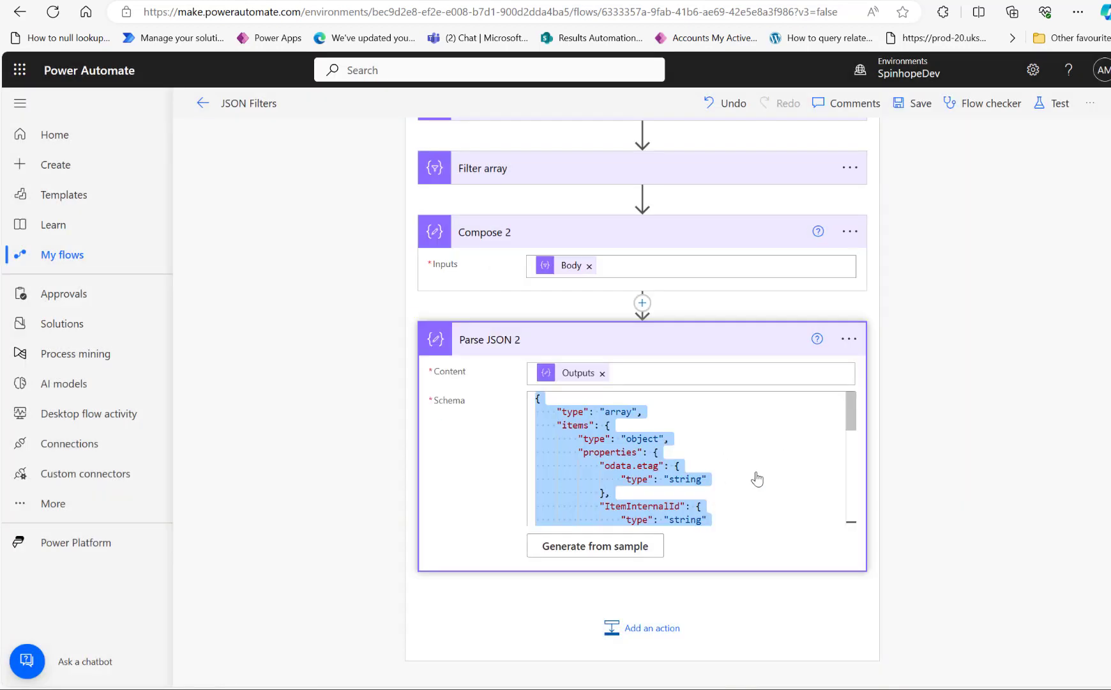
pyautogui.click(664, 627)
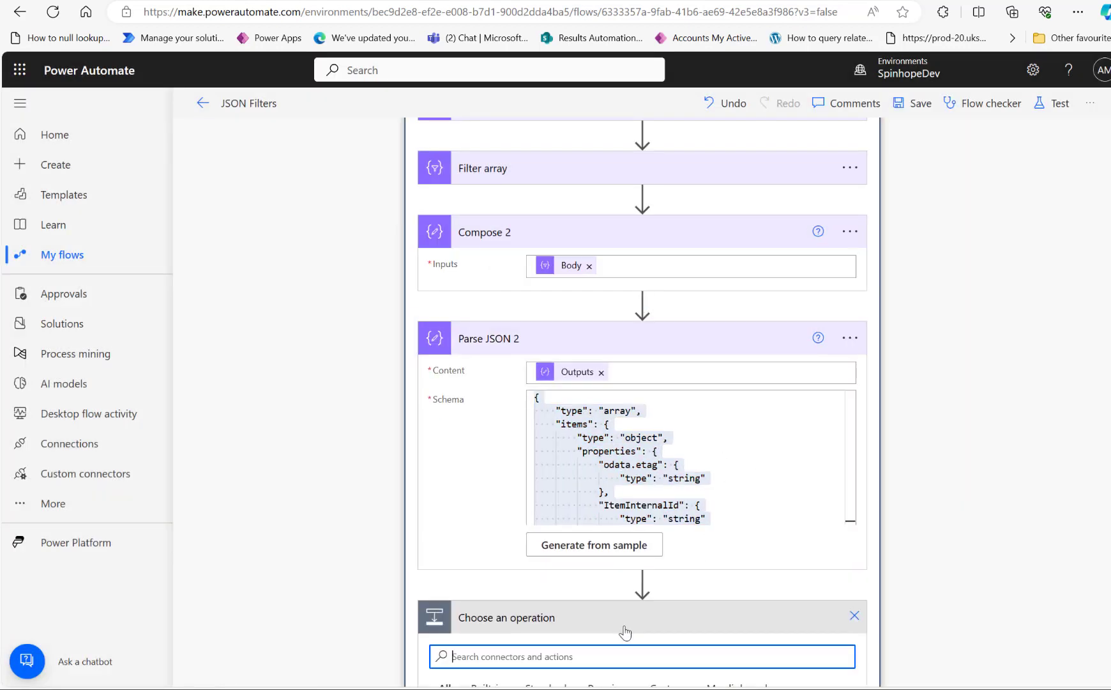
# Add a Compose 3 action after Parse JSON 2 and start filling its Inputs.
pyautogui.write('compose')
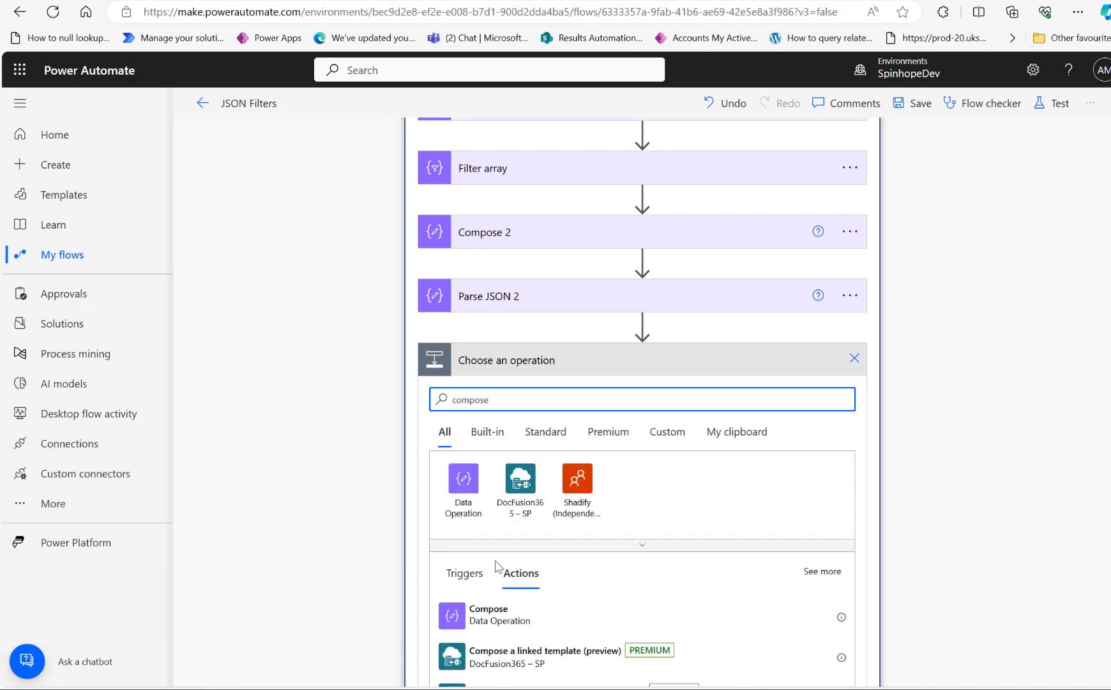
pyautogui.click(486, 617)
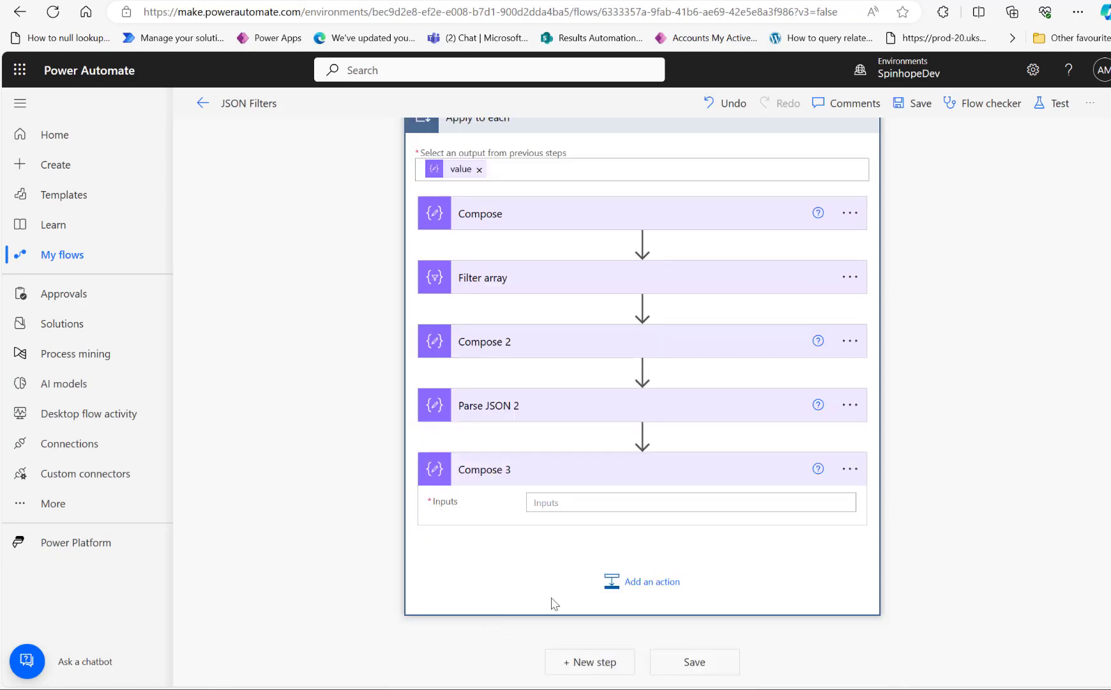
pyautogui.click(595, 501)
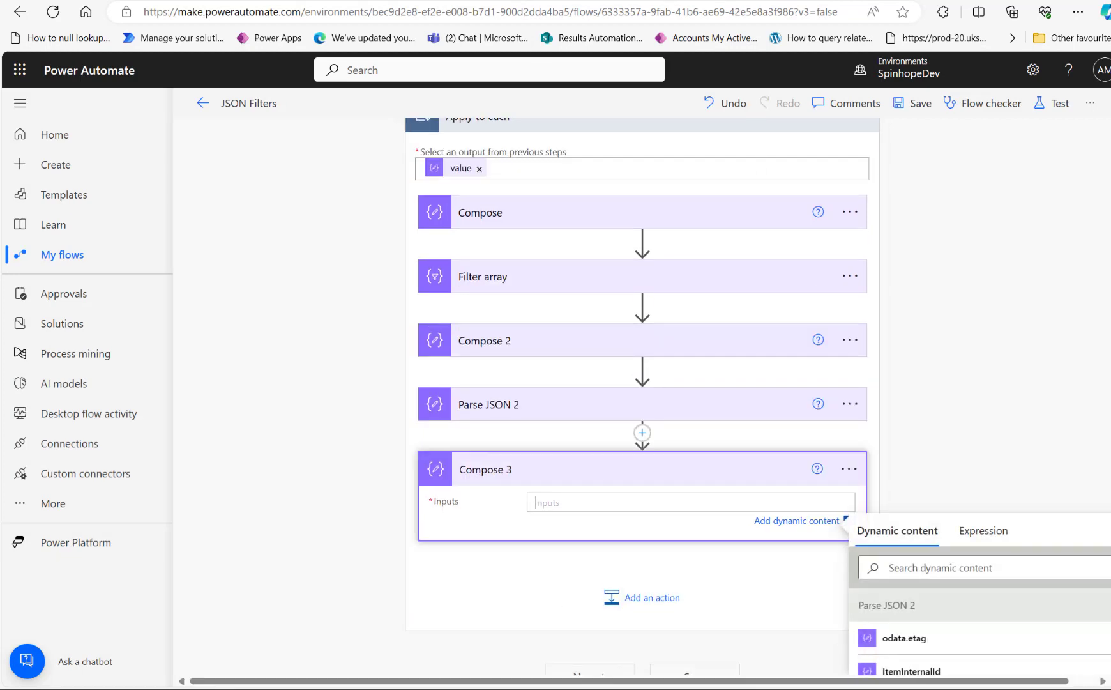
# Check the forum post, then search dynamic content for 'create' in Compose 3's Inputs.
pyautogui.hotkey('alt', 'Tab')
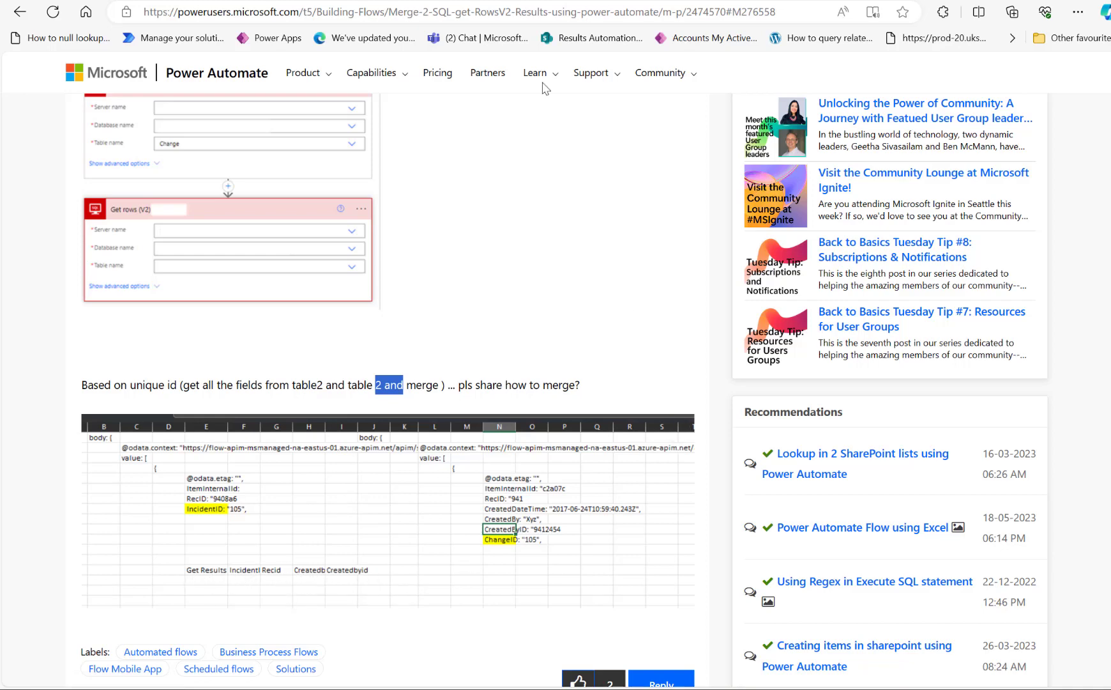
pyautogui.click(228, 3)
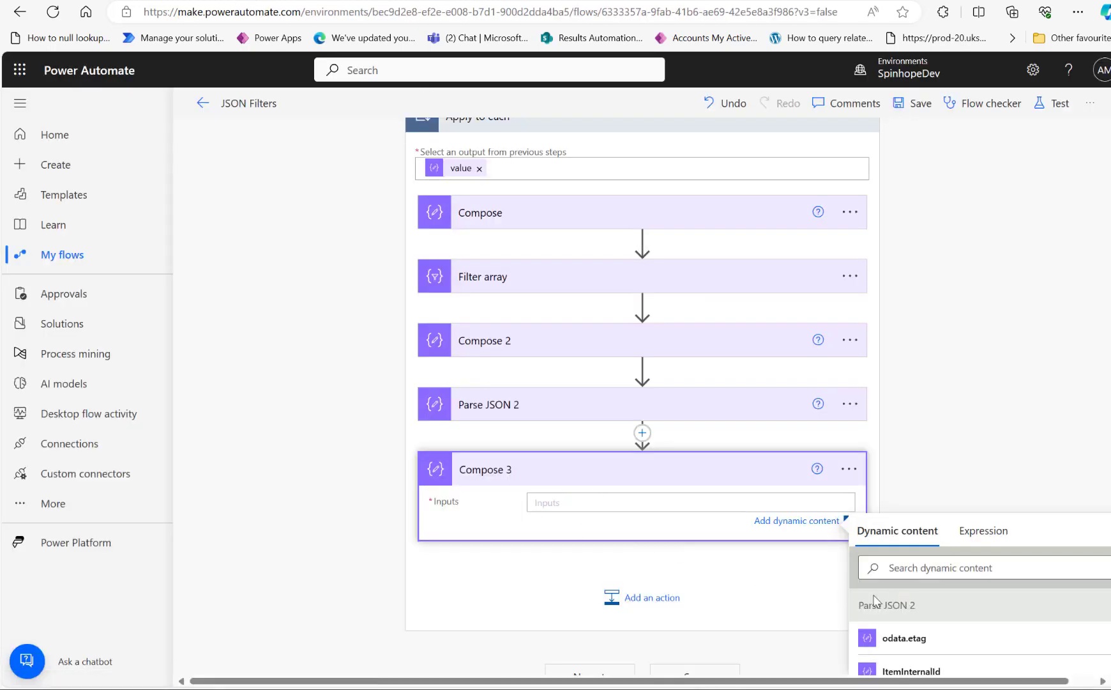
pyautogui.click(982, 539)
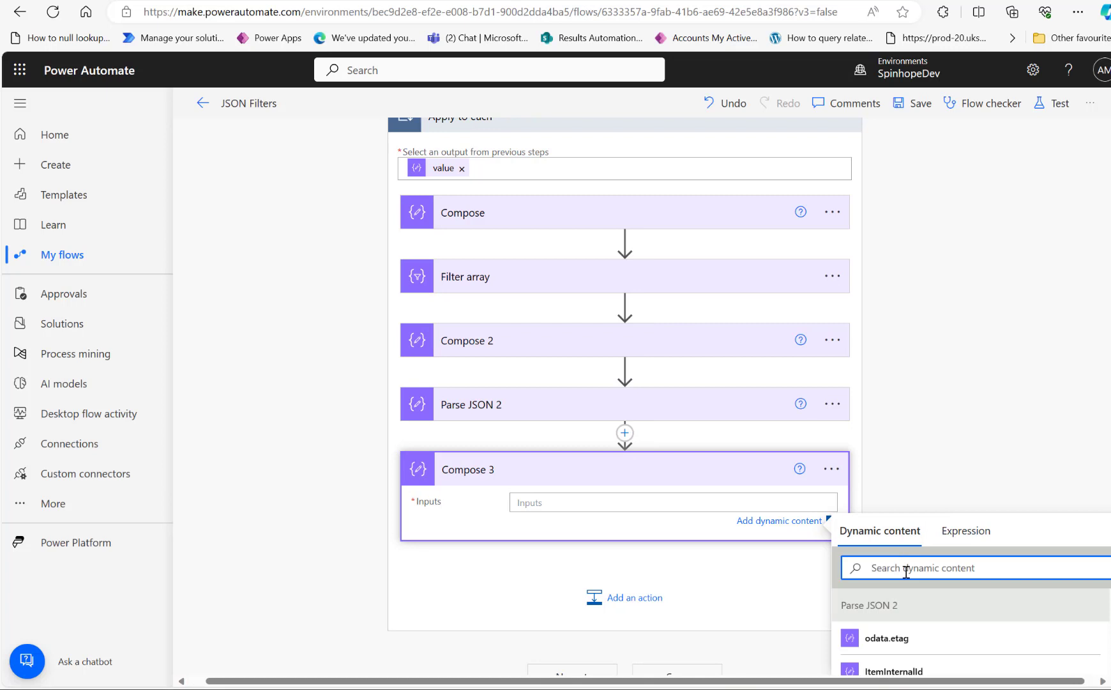
pyautogui.write('create')
pyautogui.scroll(-2, 929, 584)
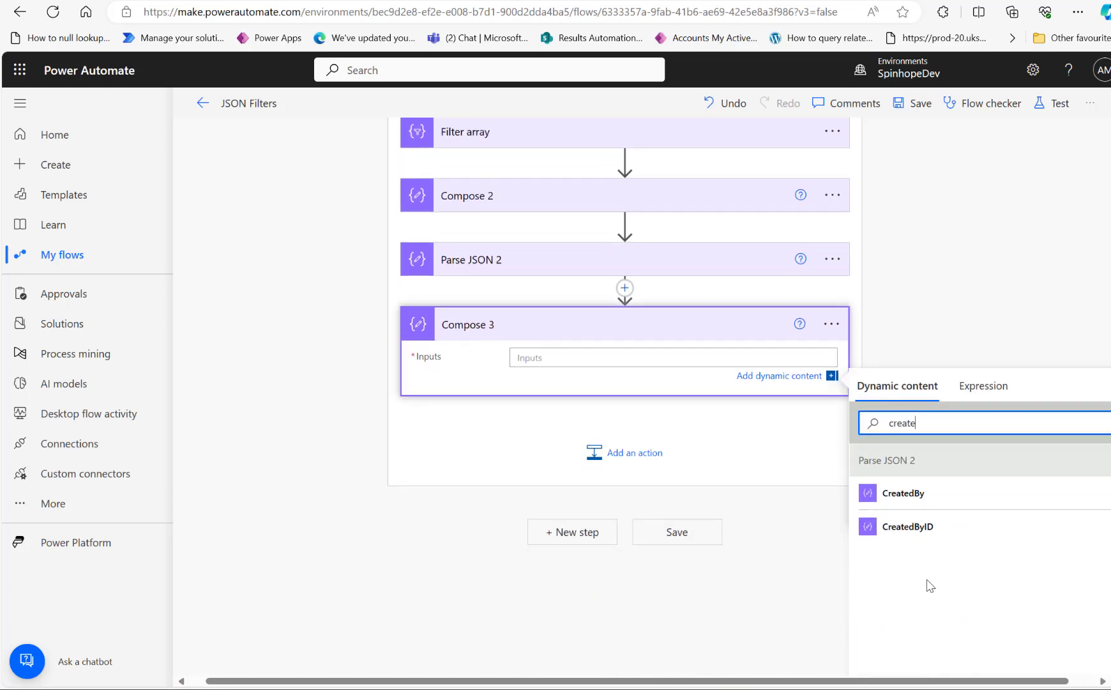
pyautogui.hotkey('ctrl', 'a')
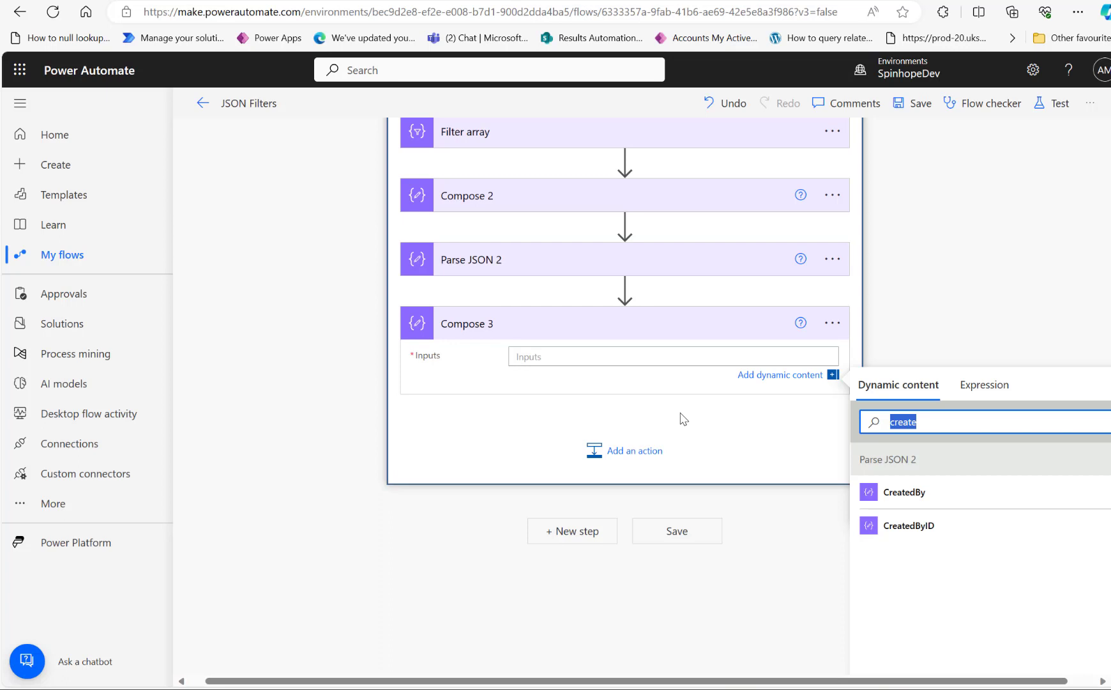
# Insert CreatedBy into Compose 3's Inputs, checking Parse JSON 2's settings.
pyautogui.click(894, 492)
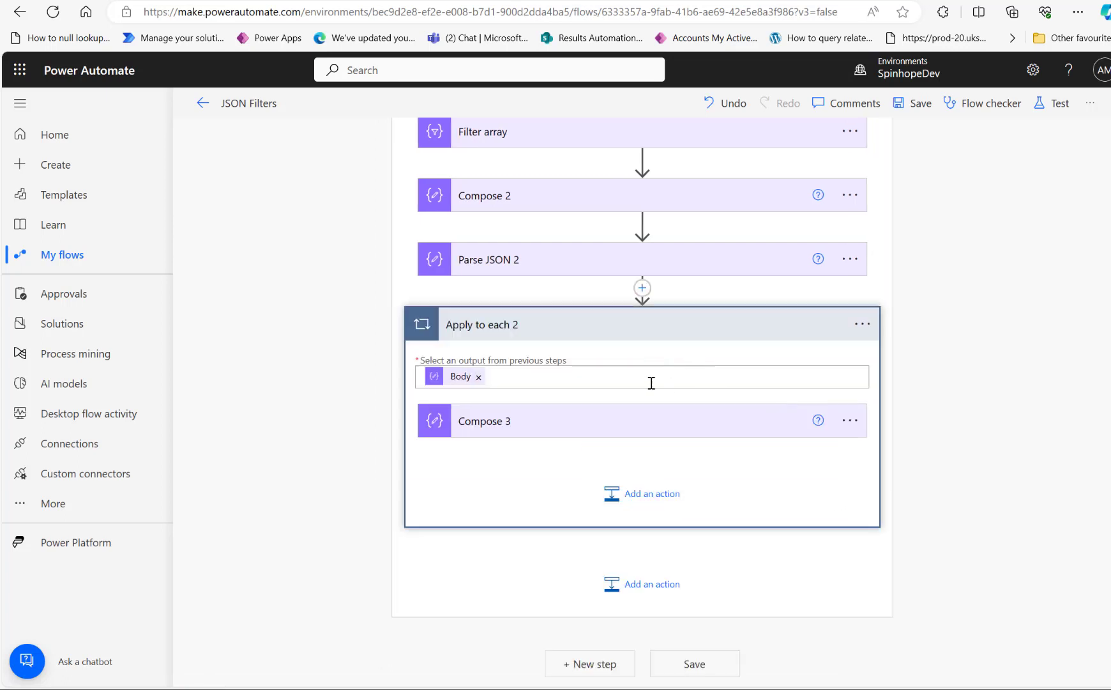
pyautogui.click(572, 426)
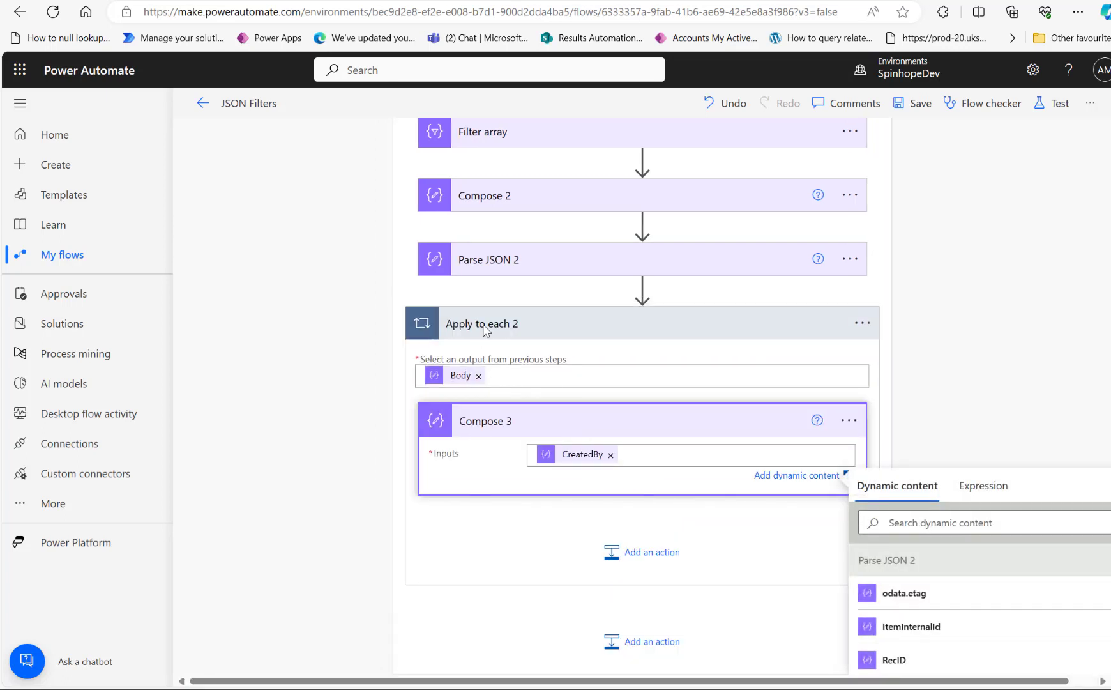
pyautogui.click(505, 262)
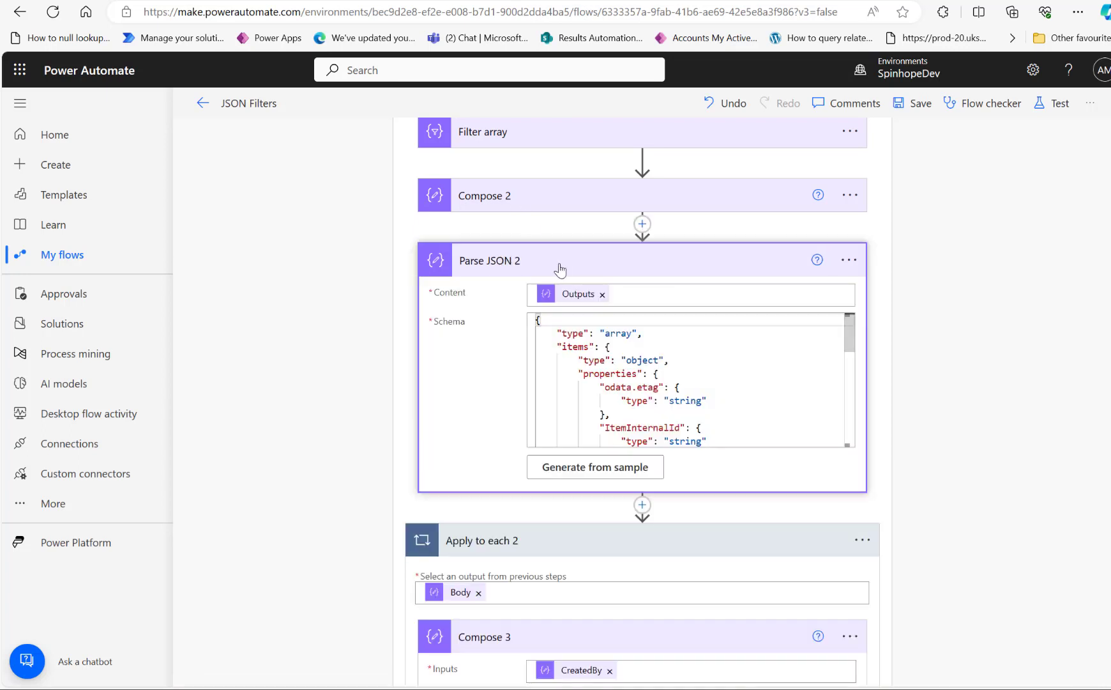
pyautogui.scroll(-3, 640, 551)
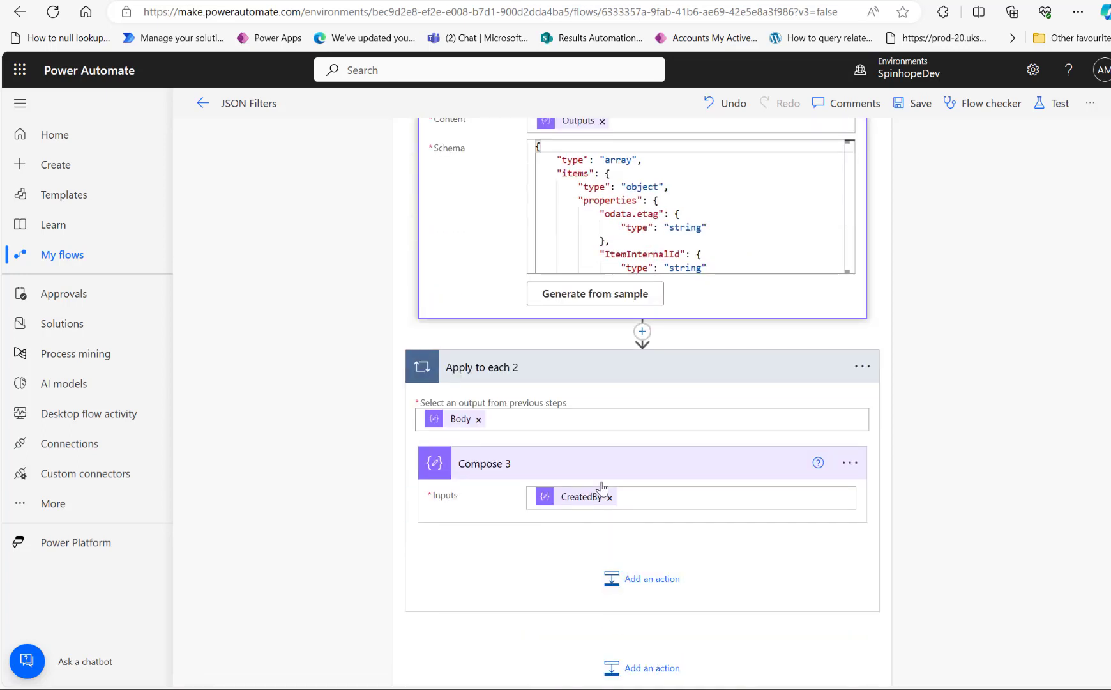
pyautogui.click(637, 495)
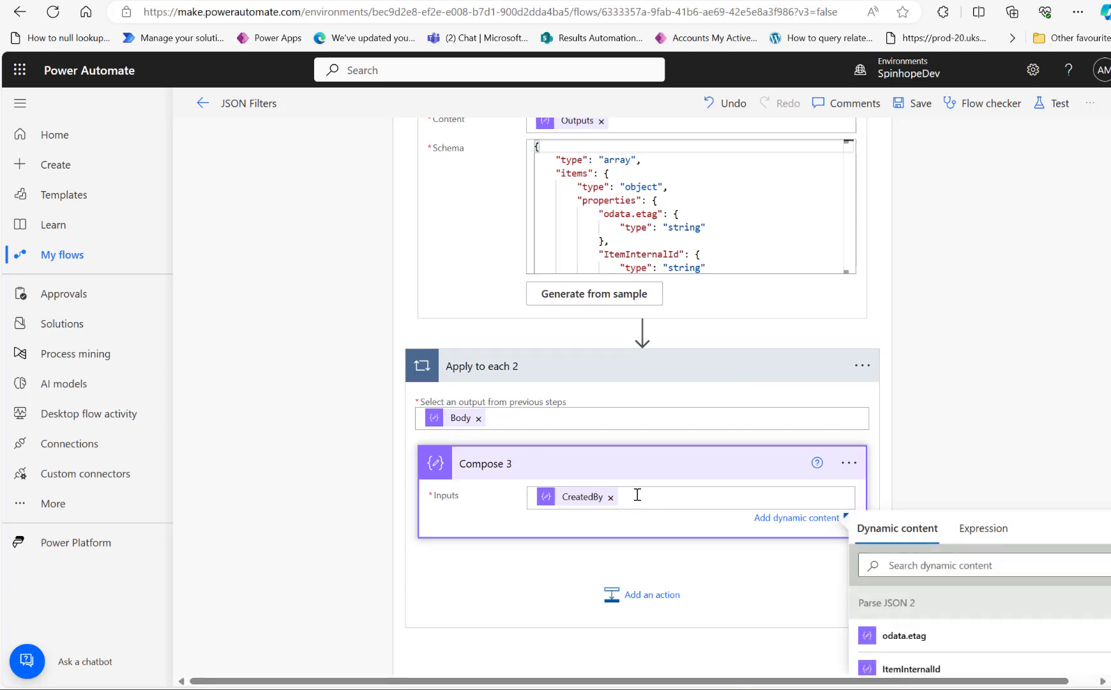
pyautogui.press('Return')
pyautogui.press('Return')
pyautogui.press('Return')
pyautogui.press('Return')
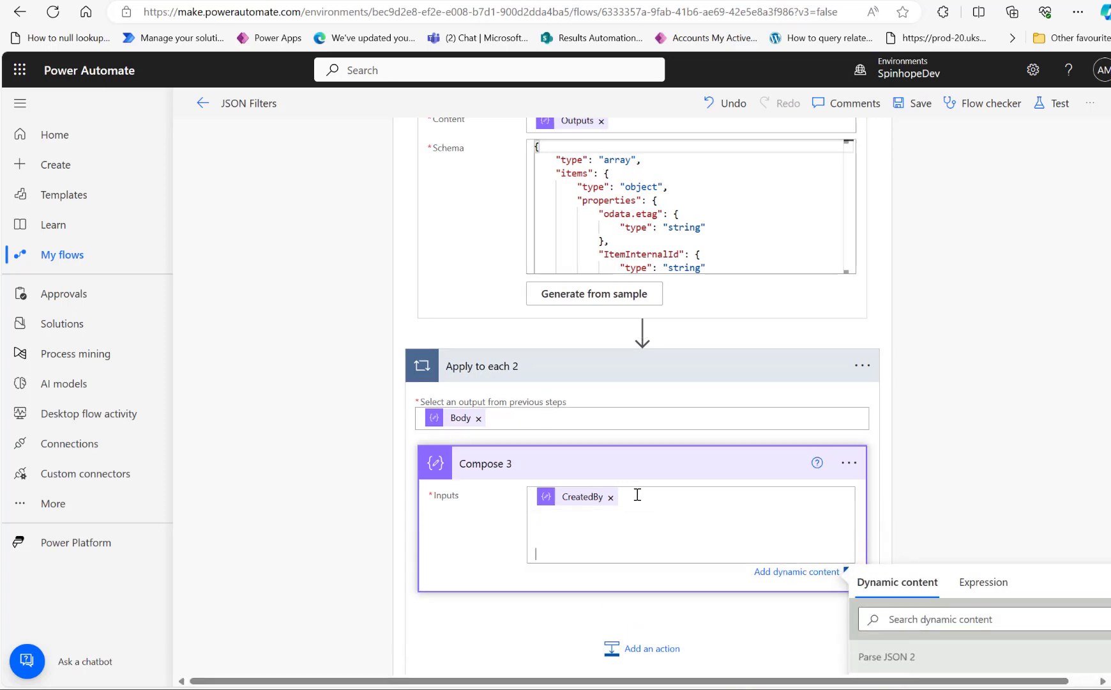
pyautogui.press('BackSpace')
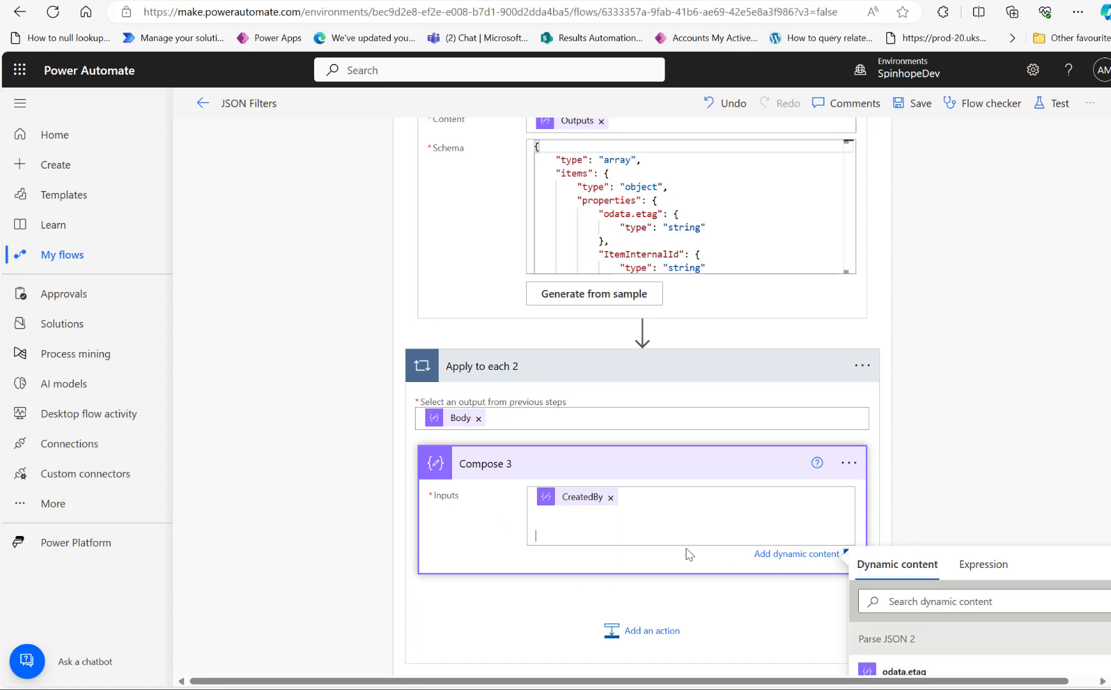
# Add CreatedByID and, via an 'inc' search, IncidentID on separate lines in Compose 3.
pyautogui.scroll(-3, 1002, 583)
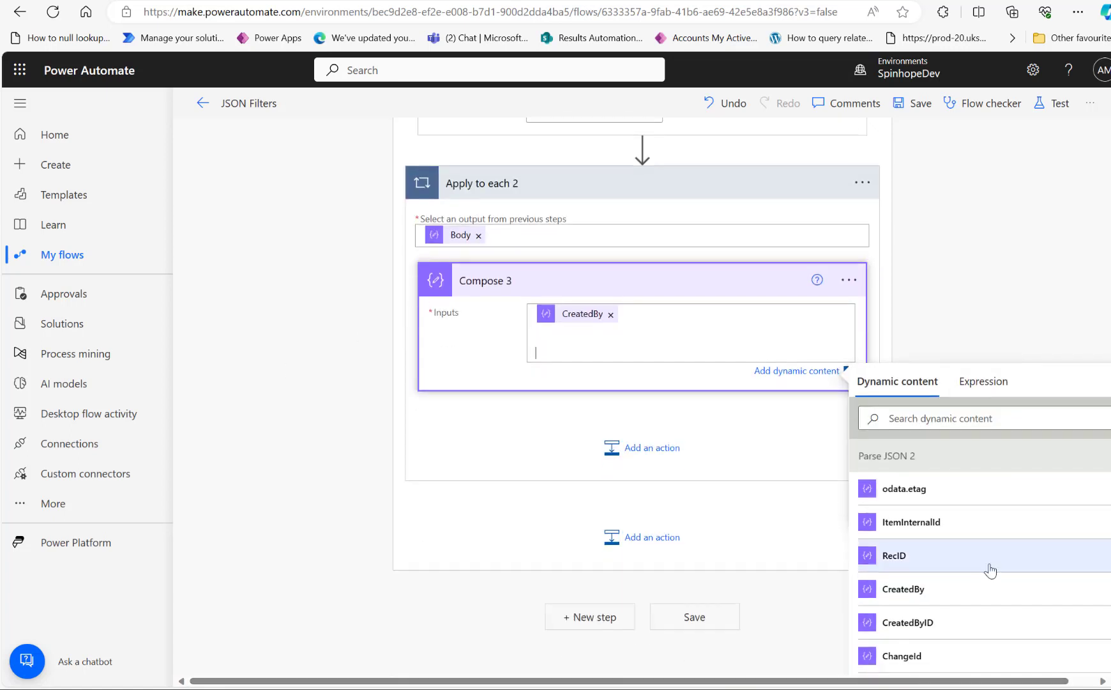
pyautogui.click(929, 623)
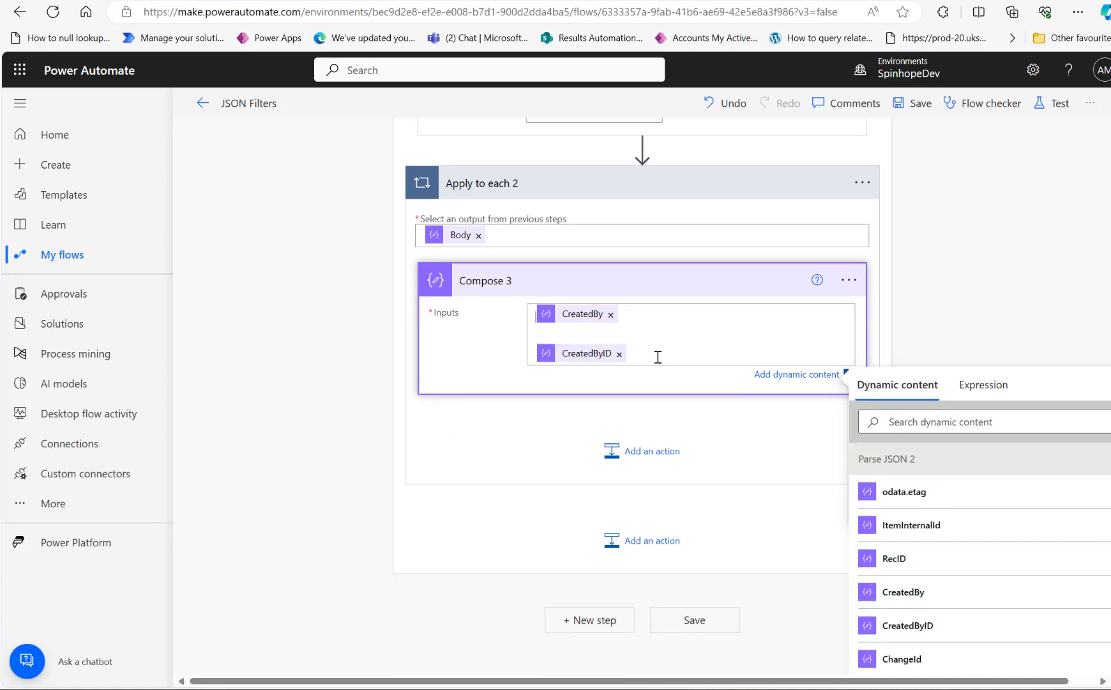
pyautogui.press('Return')
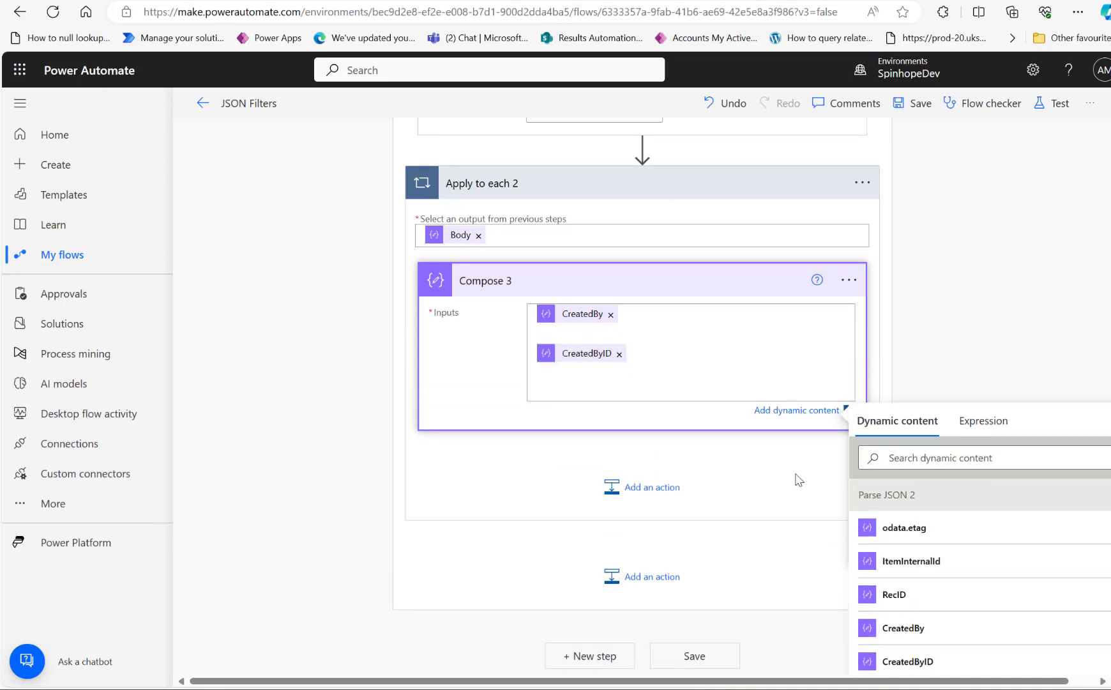
pyautogui.scroll(-2, 943, 596)
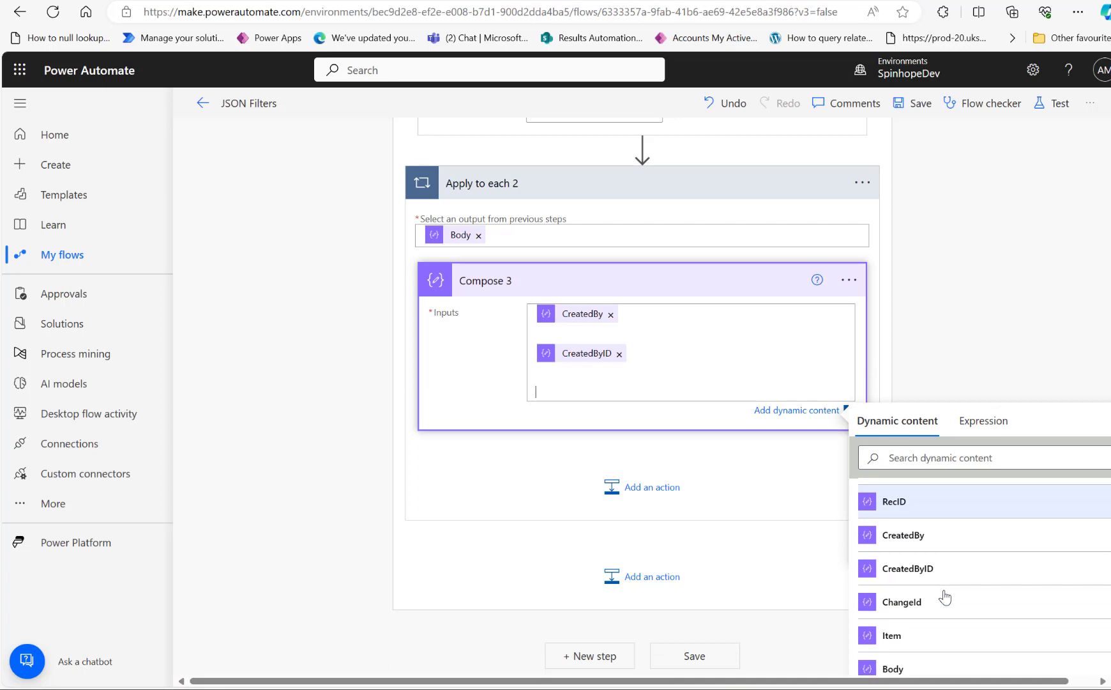
pyautogui.click(929, 450)
pyautogui.write('inc')
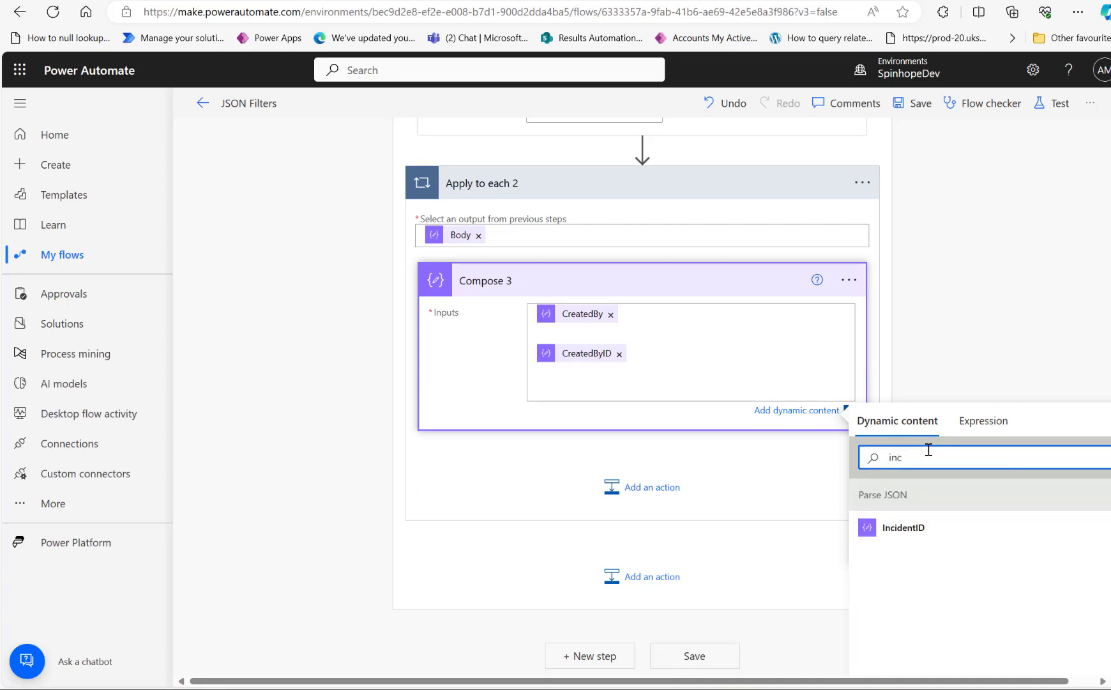
pyautogui.click(901, 533)
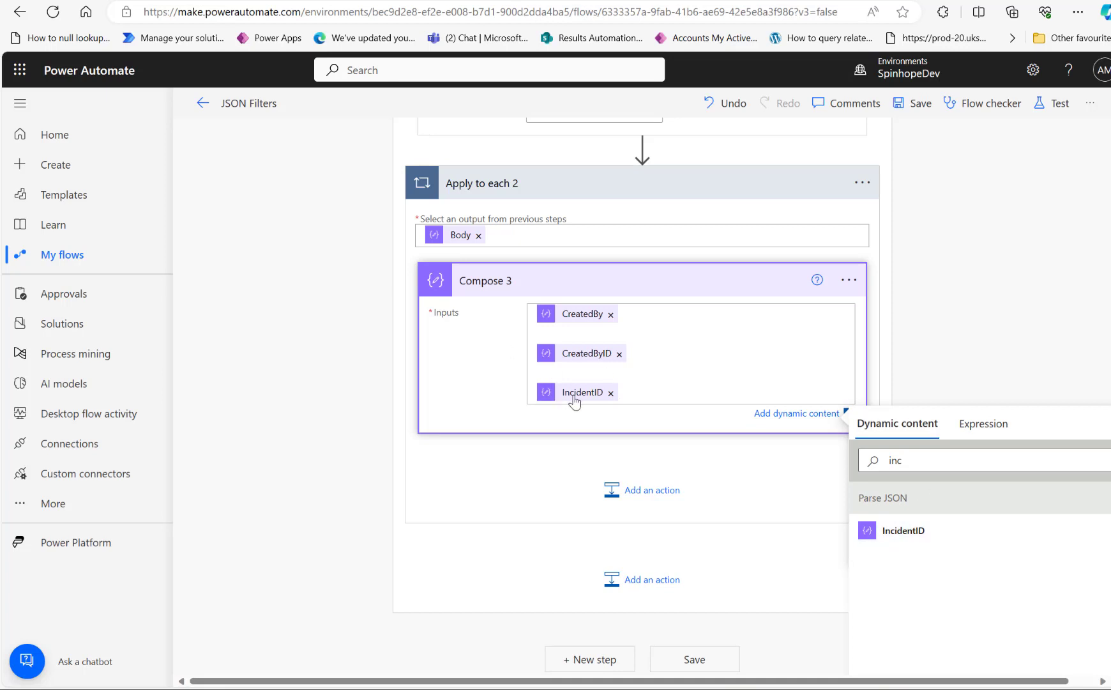
# Review Compose 2's input and compare it against the forum post.
pyautogui.moveTo(575, 400)
pyautogui.scroll(6, 575, 401)
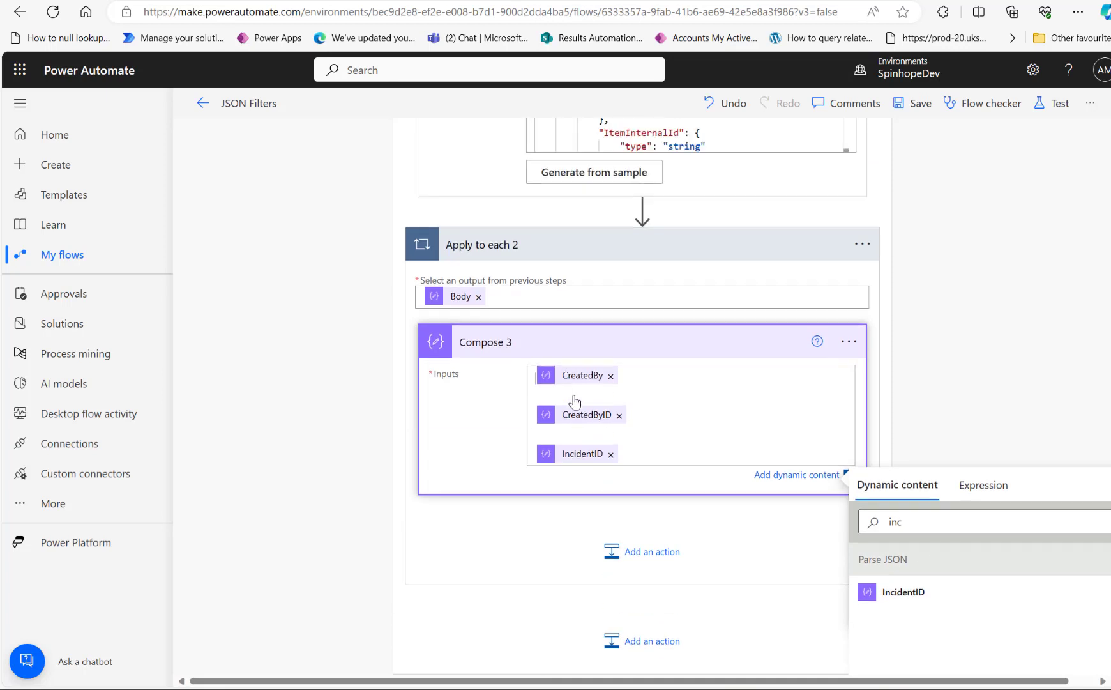
pyautogui.scroll(-1, 588, 390)
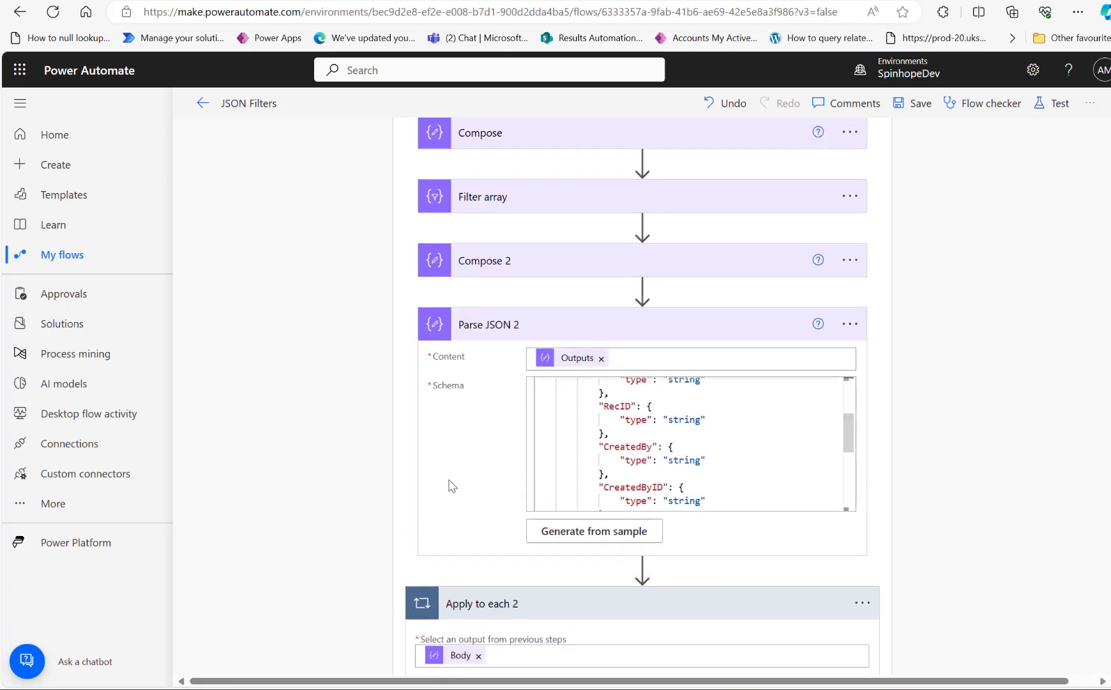
pyautogui.scroll(3, 676, 442)
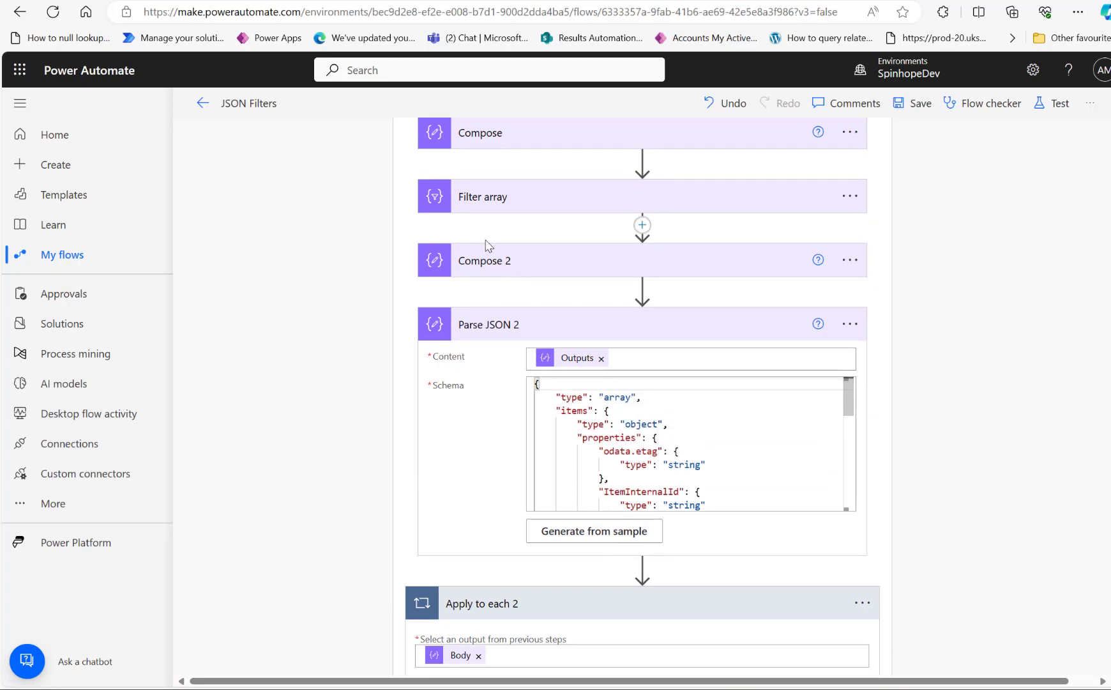
pyautogui.click(508, 262)
pyautogui.hotkey('alt', 'Tab')
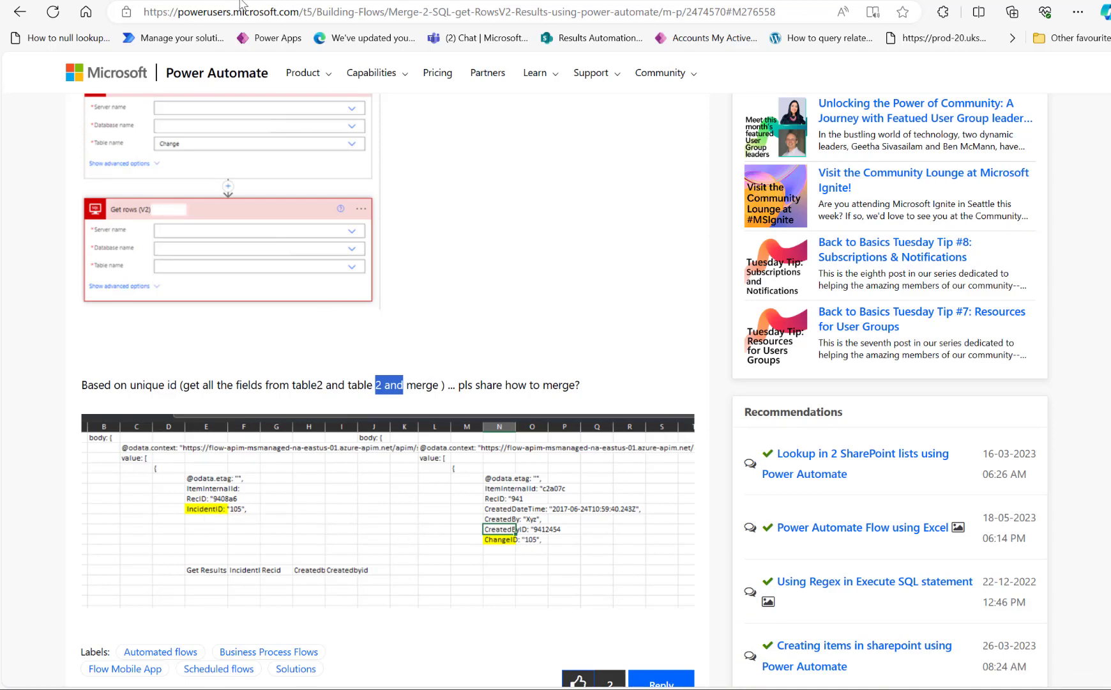
pyautogui.hotkey('alt', 'Tab')
pyautogui.scroll(-10, 752, 496)
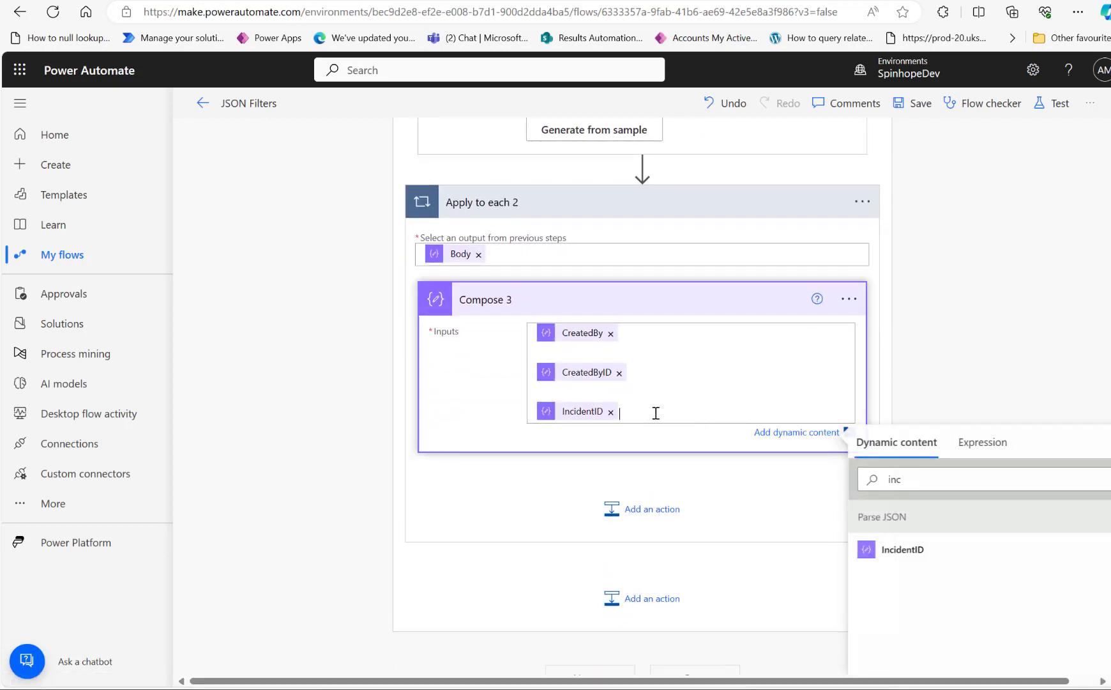
# Add RecID from Parse JSON 2 as a fourth line in Compose 3, then bring up Test.
pyautogui.press('Return')
pyautogui.doubleClick(922, 516)
pyautogui.write('rec')
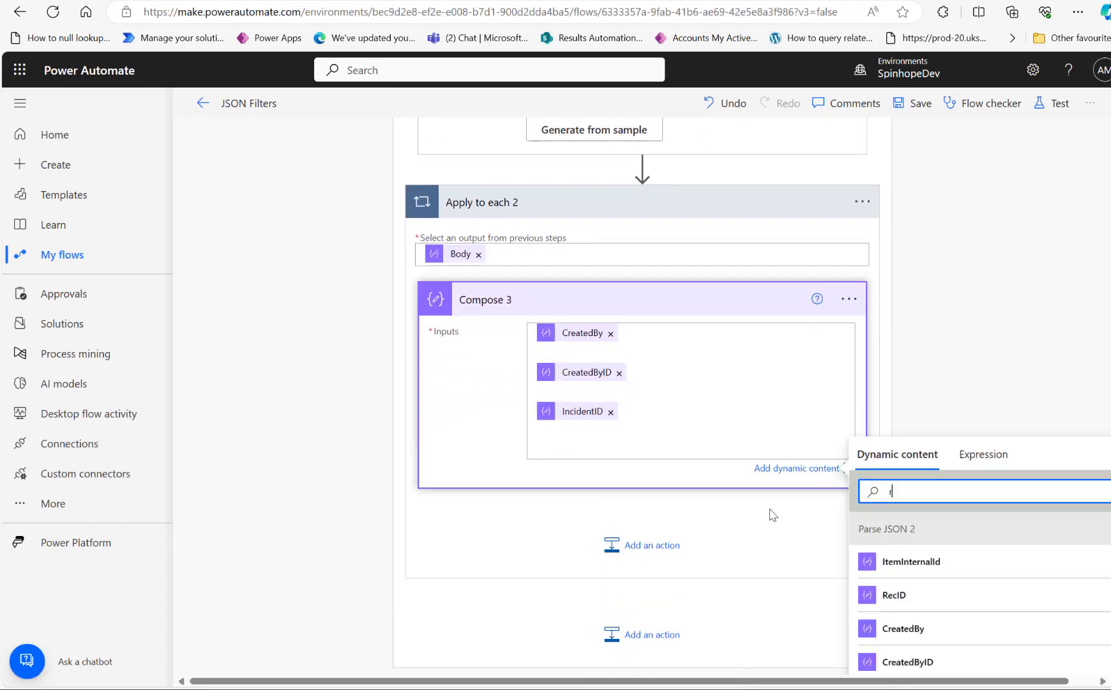
pyautogui.click(901, 566)
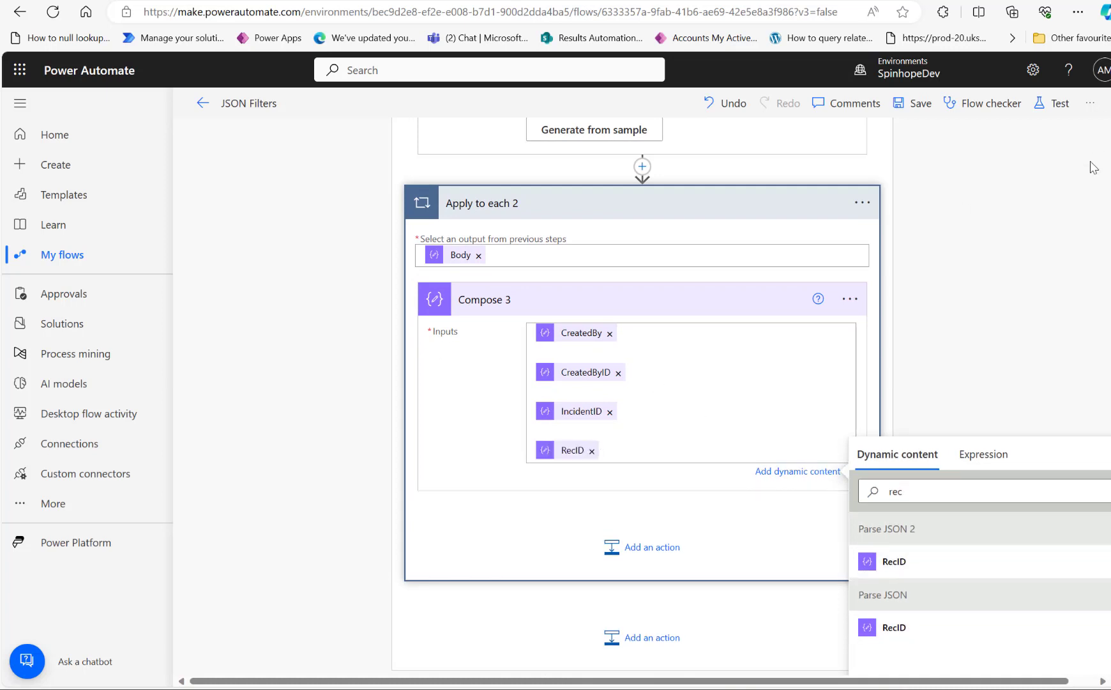
pyautogui.click(1055, 104)
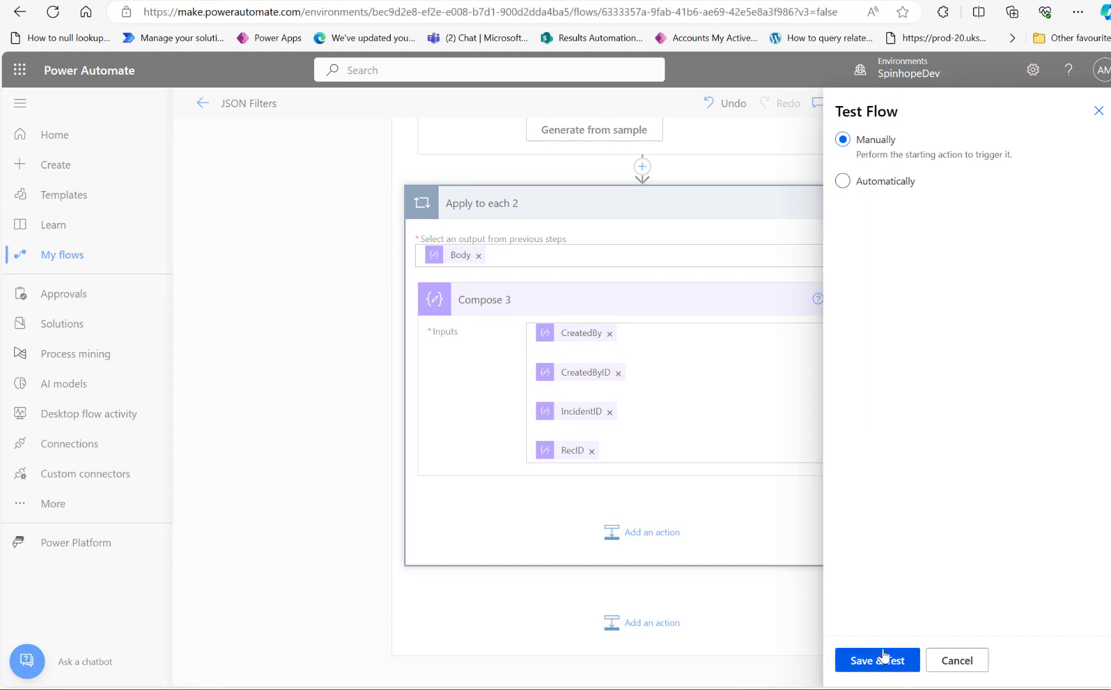
# Save the JSON Filters flow and run the manual test, closing the confirmation.
pyautogui.click(881, 660)
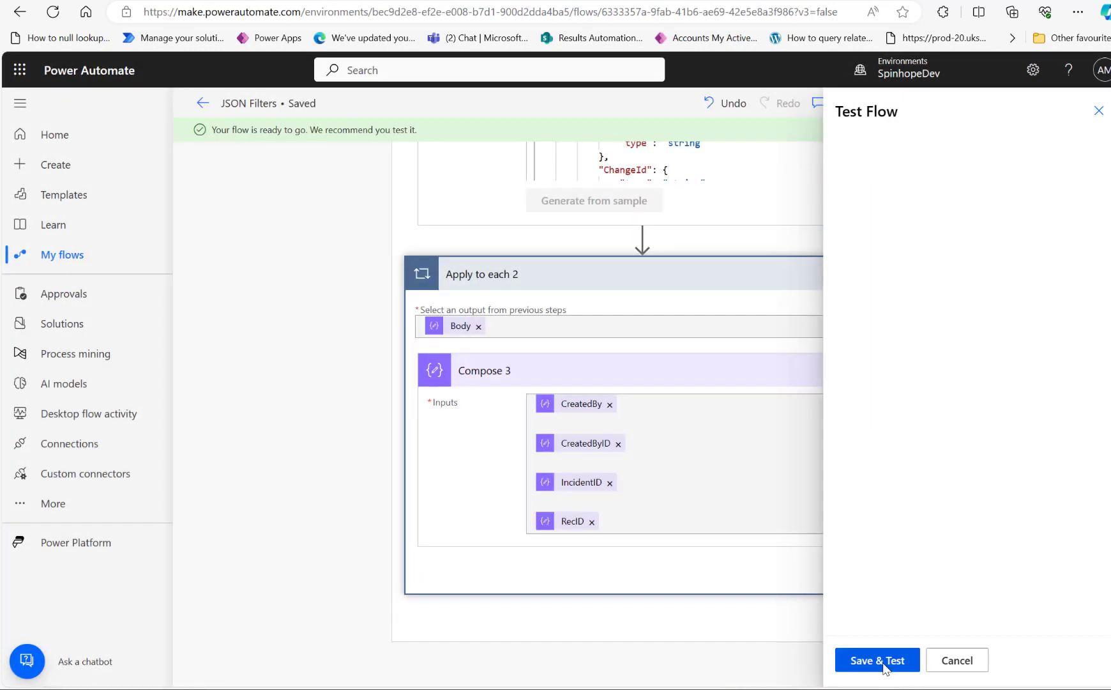
pyautogui.click(918, 660)
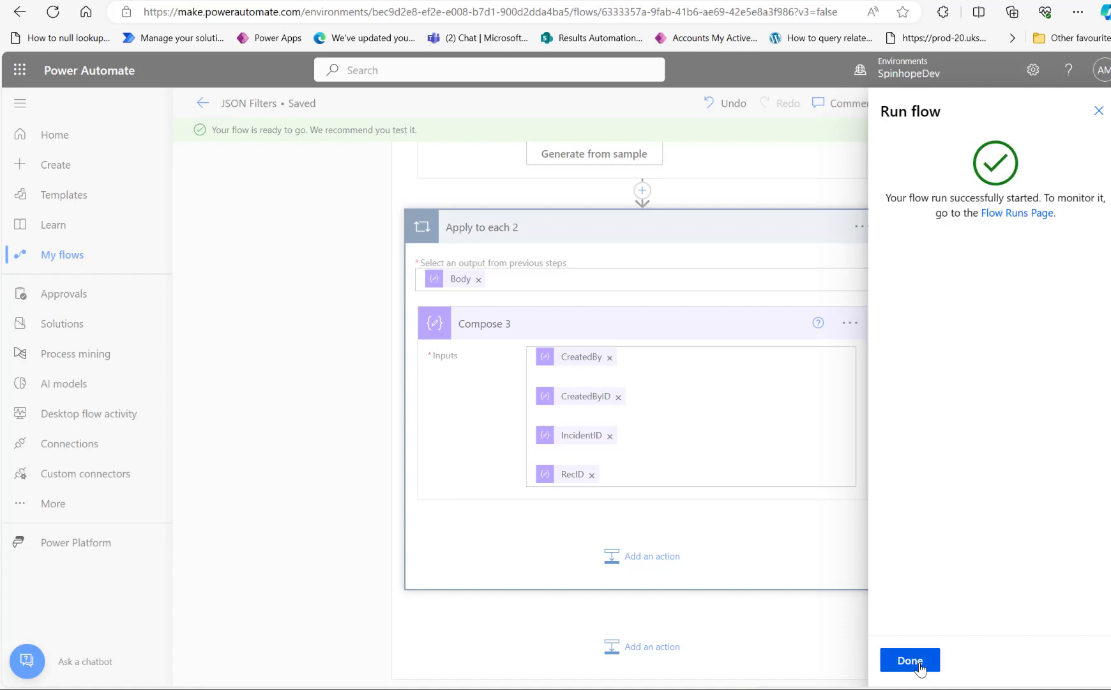
pyautogui.click(918, 662)
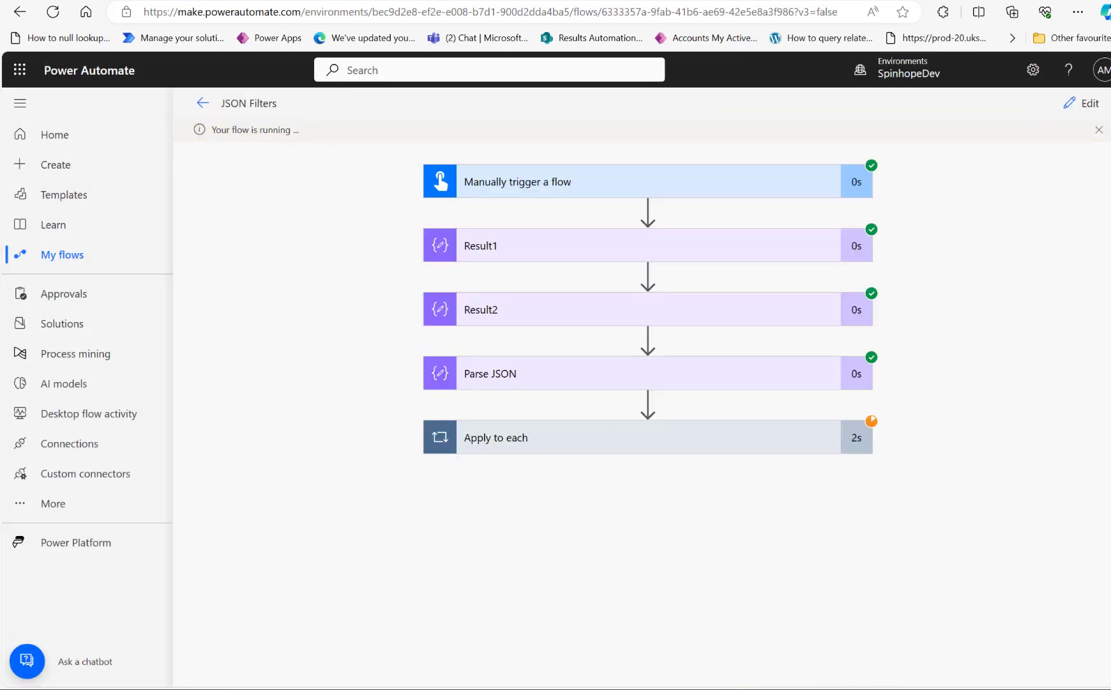
# Expand the Apply to each, Apply to each 2 and Compose 3 run results.
pyautogui.click(590, 447)
pyautogui.scroll(-3, 561, 600)
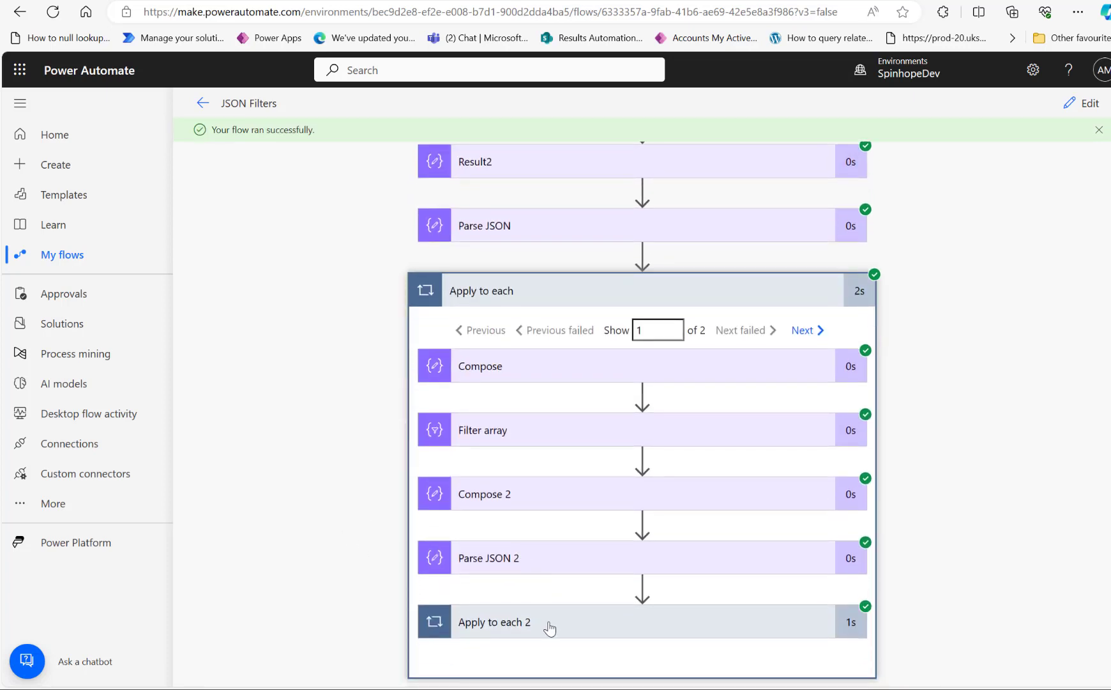
pyautogui.click(550, 628)
pyautogui.scroll(-1, 558, 583)
pyautogui.click(557, 573)
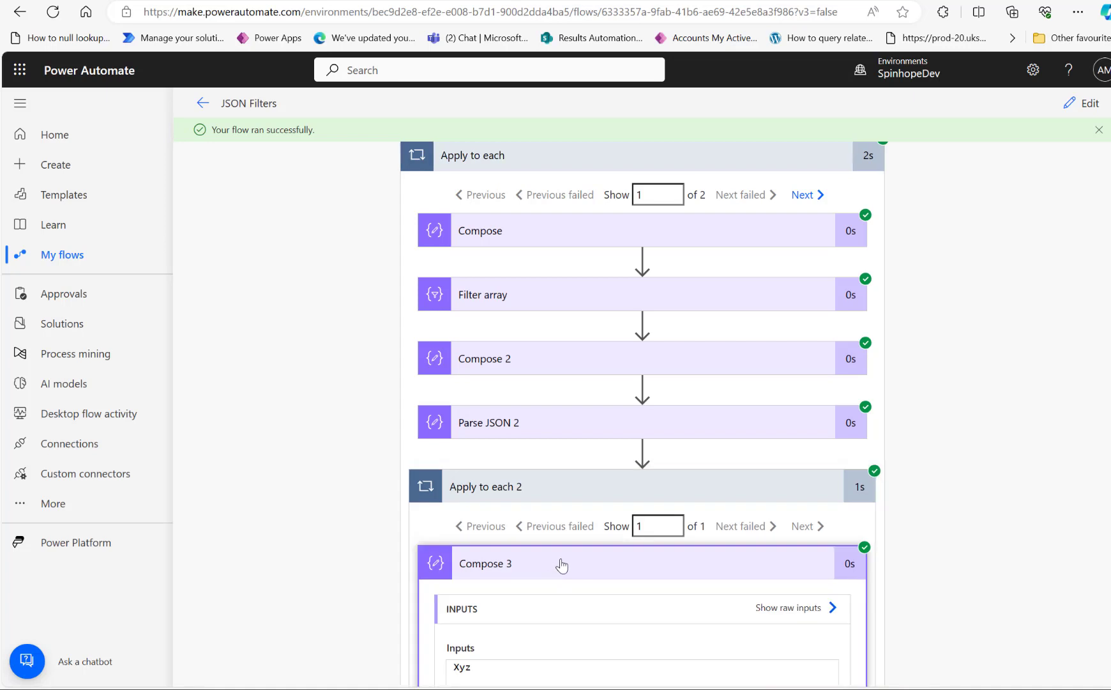
pyautogui.scroll(-3, 571, 558)
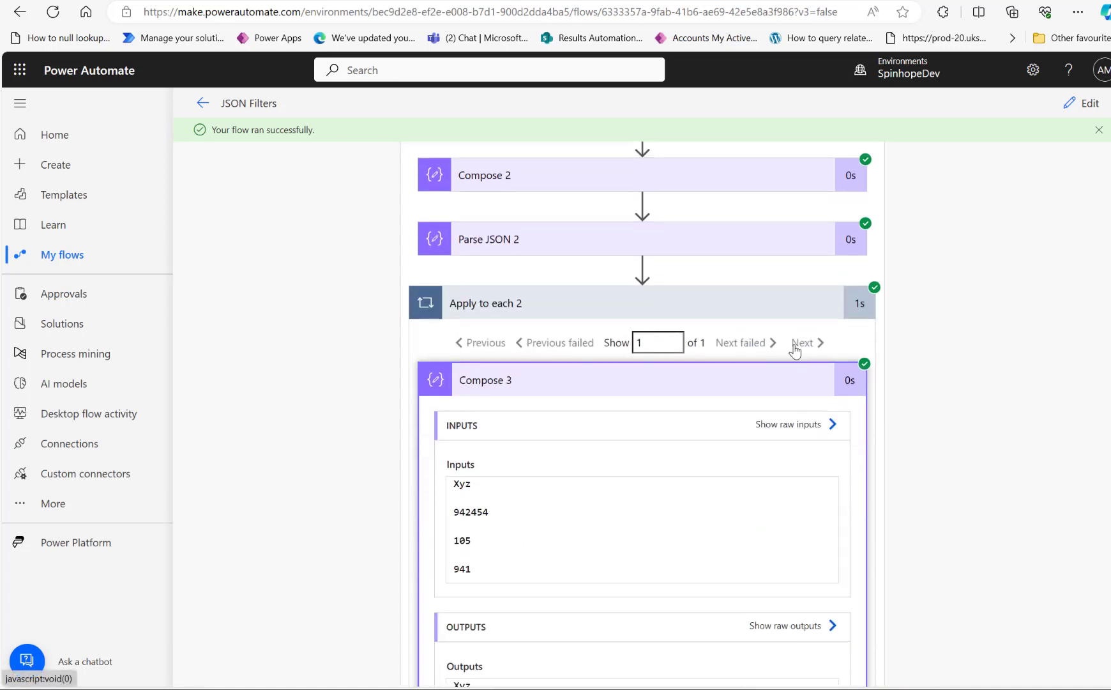
pyautogui.scroll(3, 794, 280)
pyautogui.scroll(-2, 584, 364)
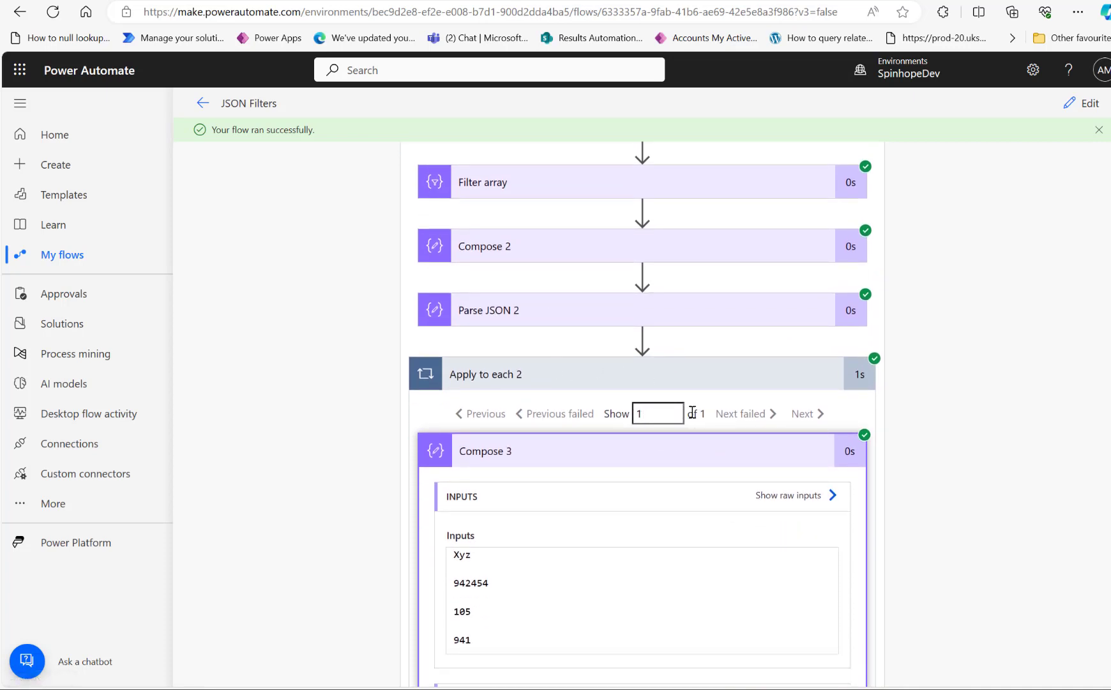
pyautogui.scroll(3, 668, 416)
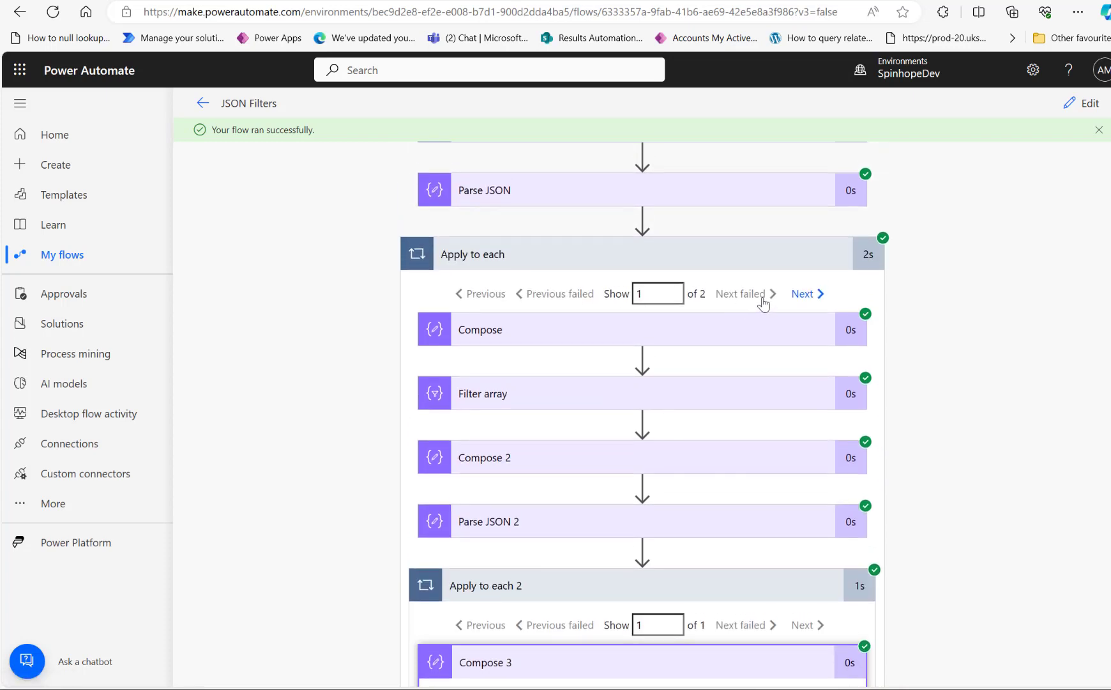
# Show the loop's second iteration and scroll back to the top.
pyautogui.click(800, 294)
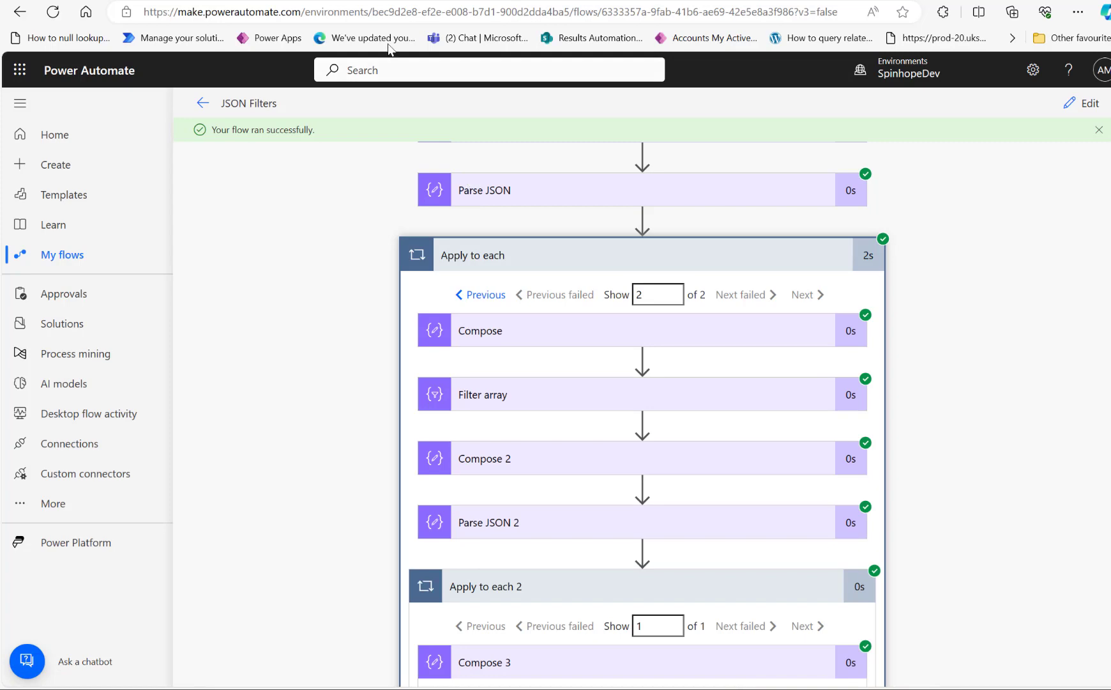
pyautogui.scroll(1, 380, 398)
pyautogui.scroll(3, 380, 399)
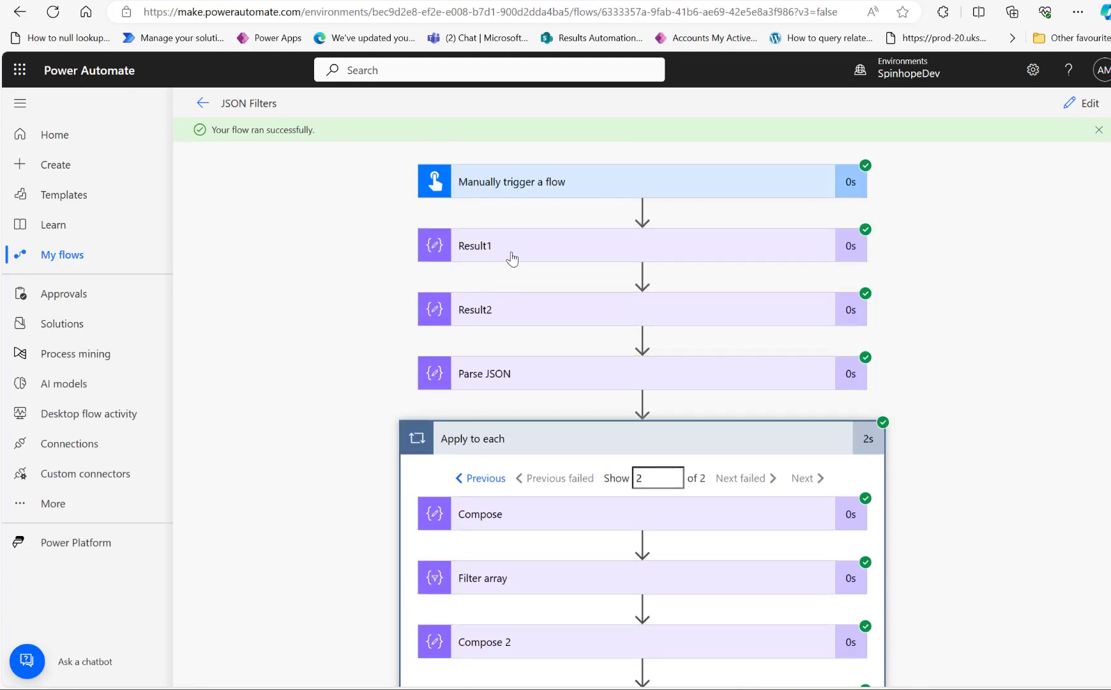
# Check Result1's raw input JSON for IncidentID 106, then close it.
pyautogui.click(513, 258)
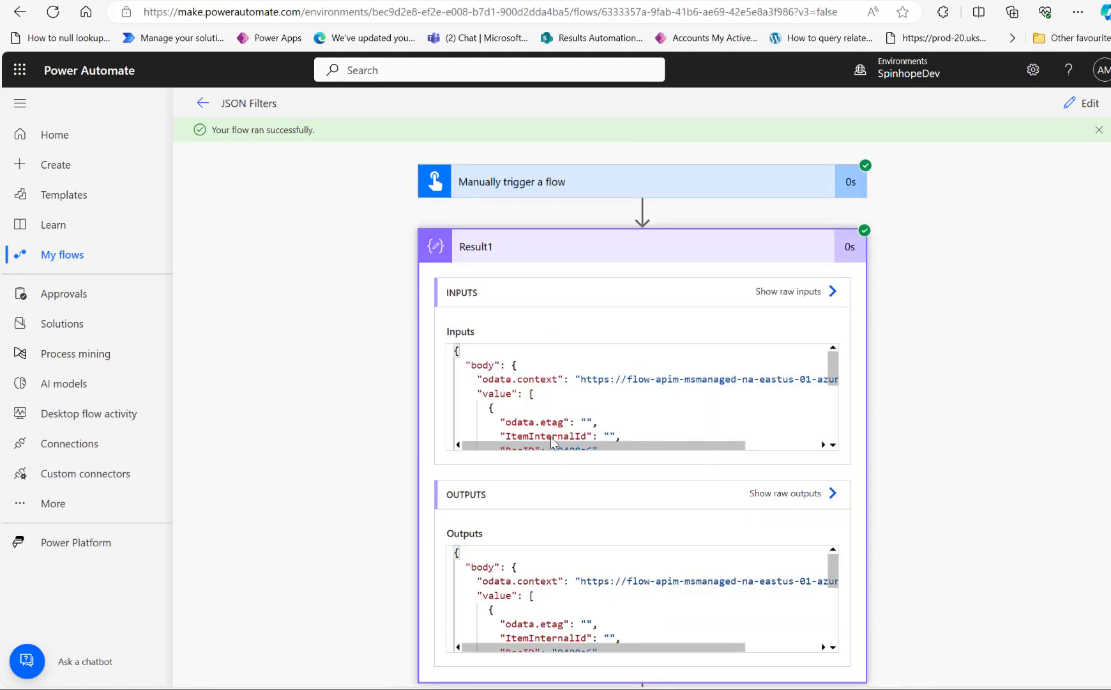
pyautogui.click(789, 292)
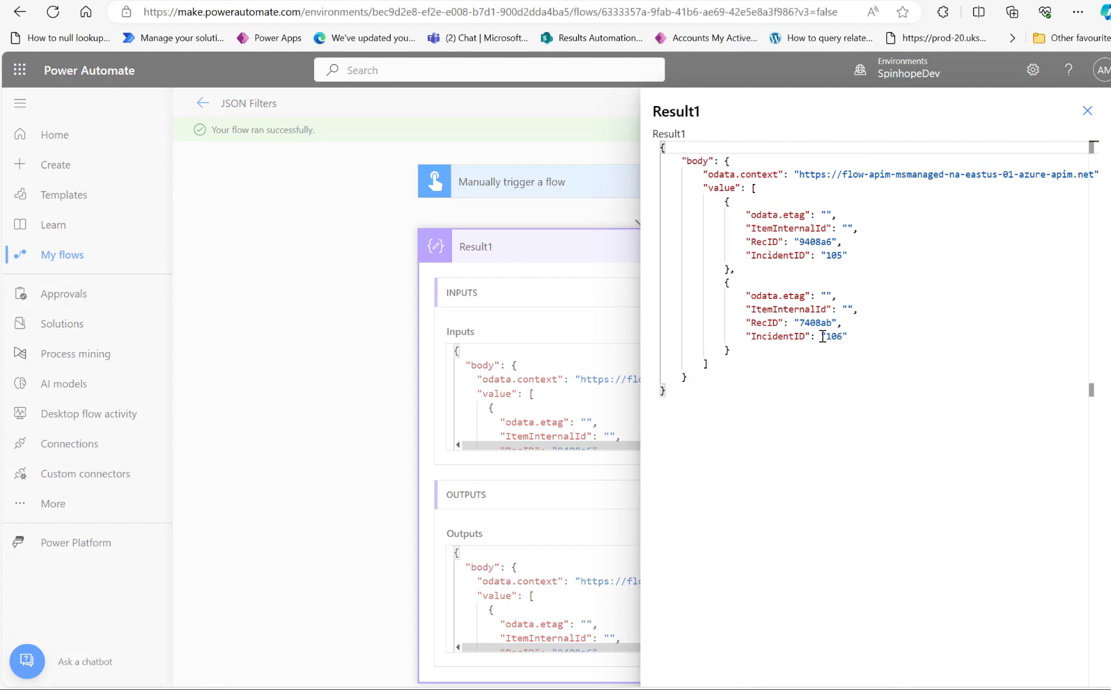
pyautogui.moveTo(823, 337); pyautogui.dragTo(918, 340)
pyautogui.click(1087, 111)
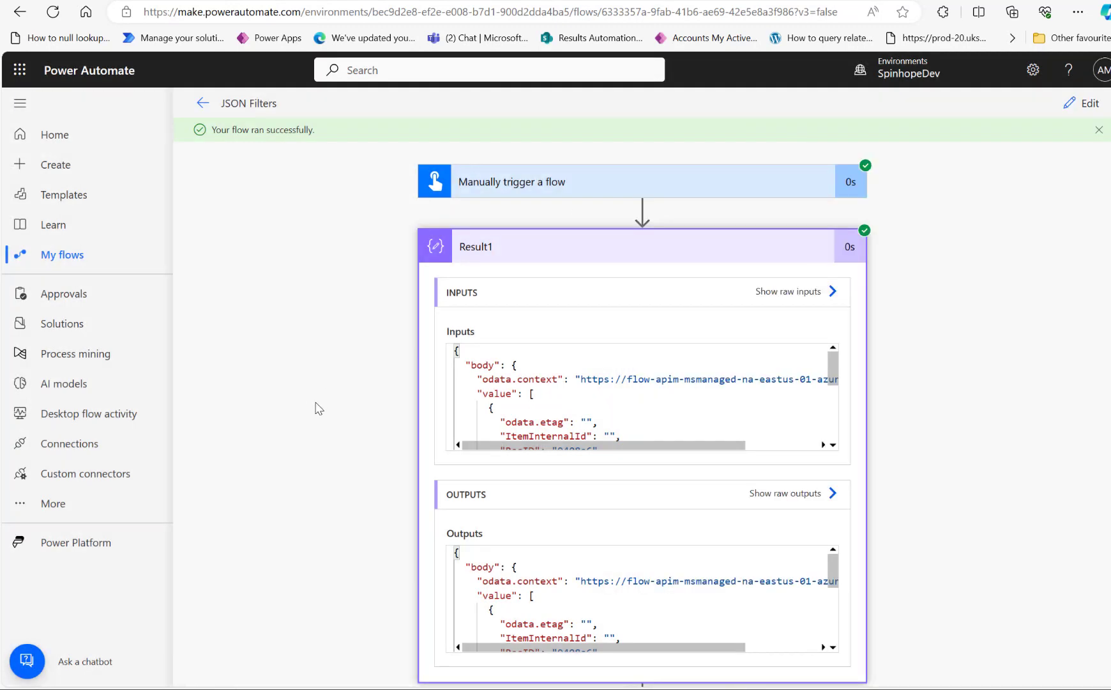
# Expand Compose and Filter array to inspect this iteration's IncidentID and records.
pyautogui.scroll(-10, 318, 399)
pyautogui.click(469, 274)
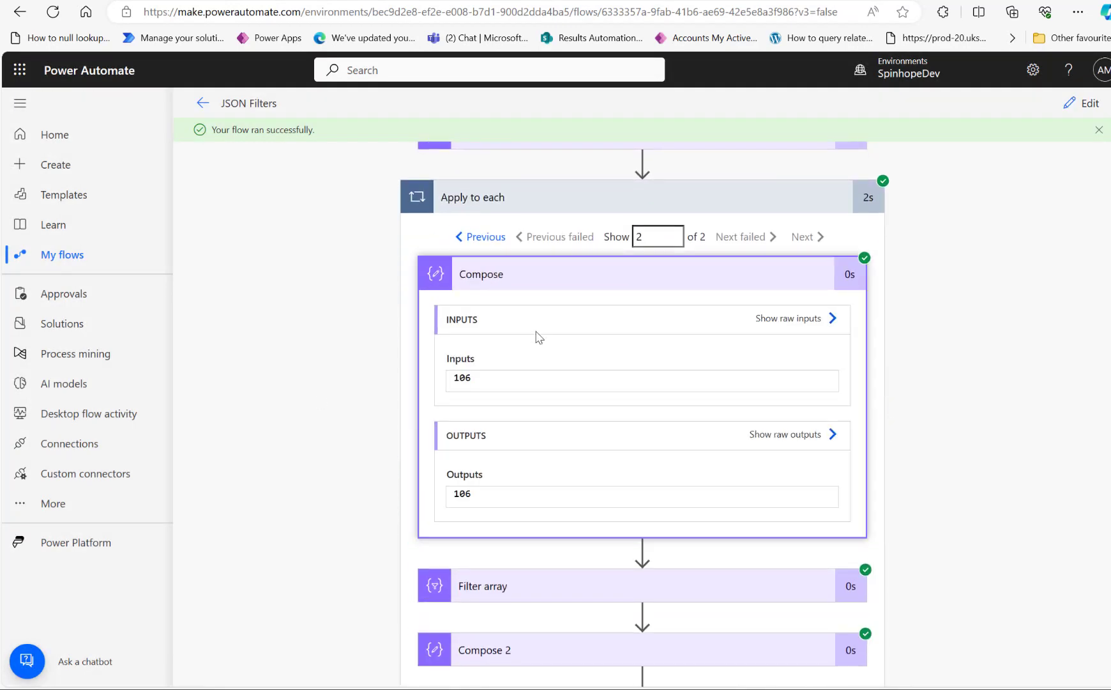
pyautogui.scroll(-2, 256, 427)
pyautogui.click(505, 427)
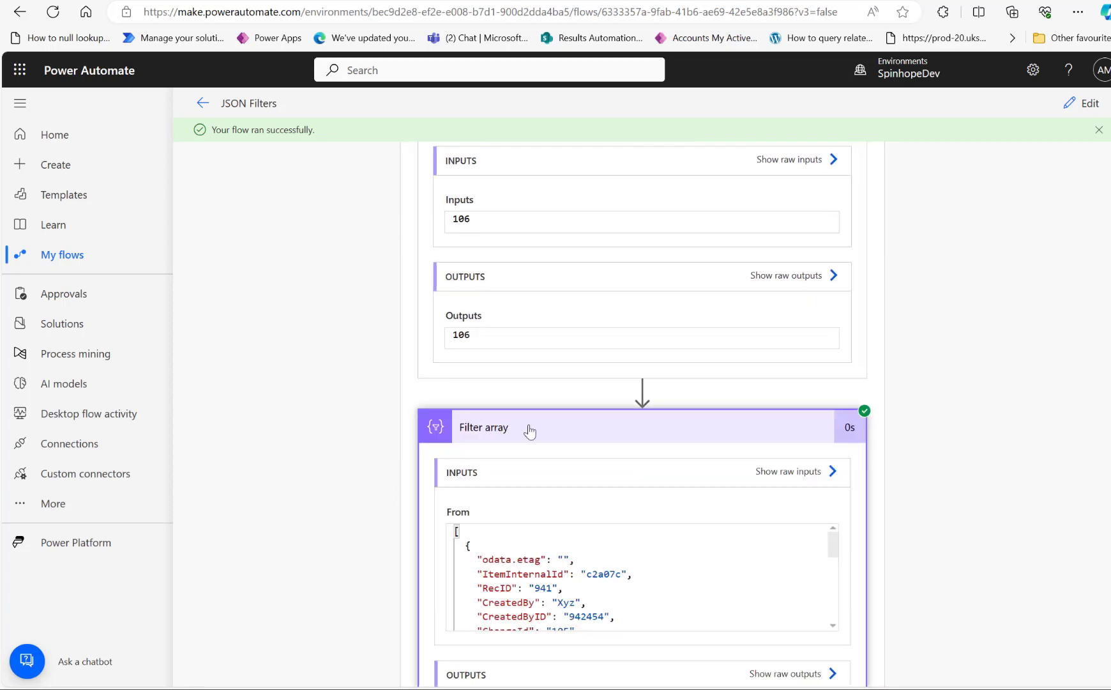
pyautogui.scroll(-3, 630, 553)
pyautogui.scroll(-3, 325, 563)
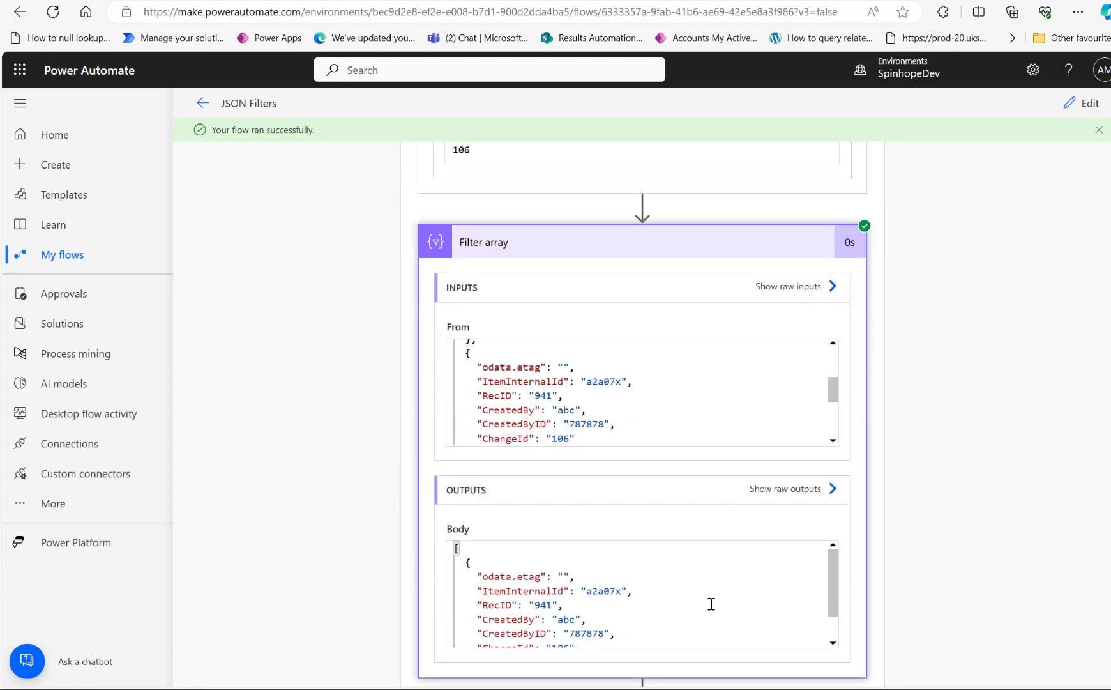
pyautogui.scroll(-5, 422, 565)
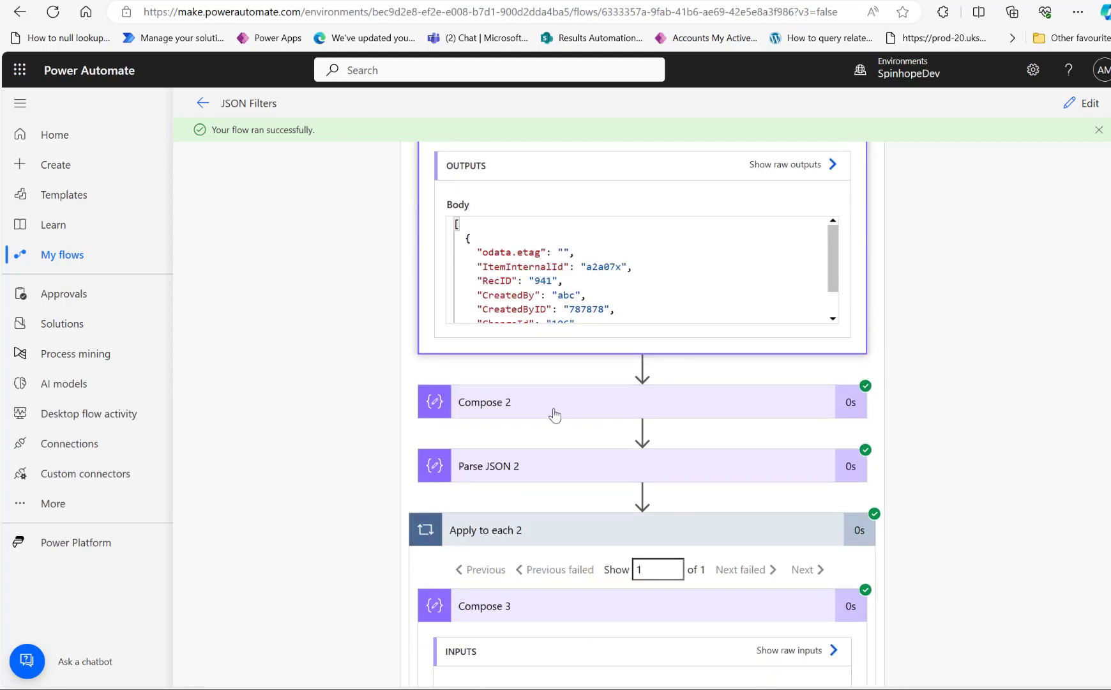
# Expand Compose 2 and Parse JSON 2, confirming Compose 3 outputs abc, 787878, 106, 941.
pyautogui.click(553, 411)
pyautogui.scroll(-3, 321, 537)
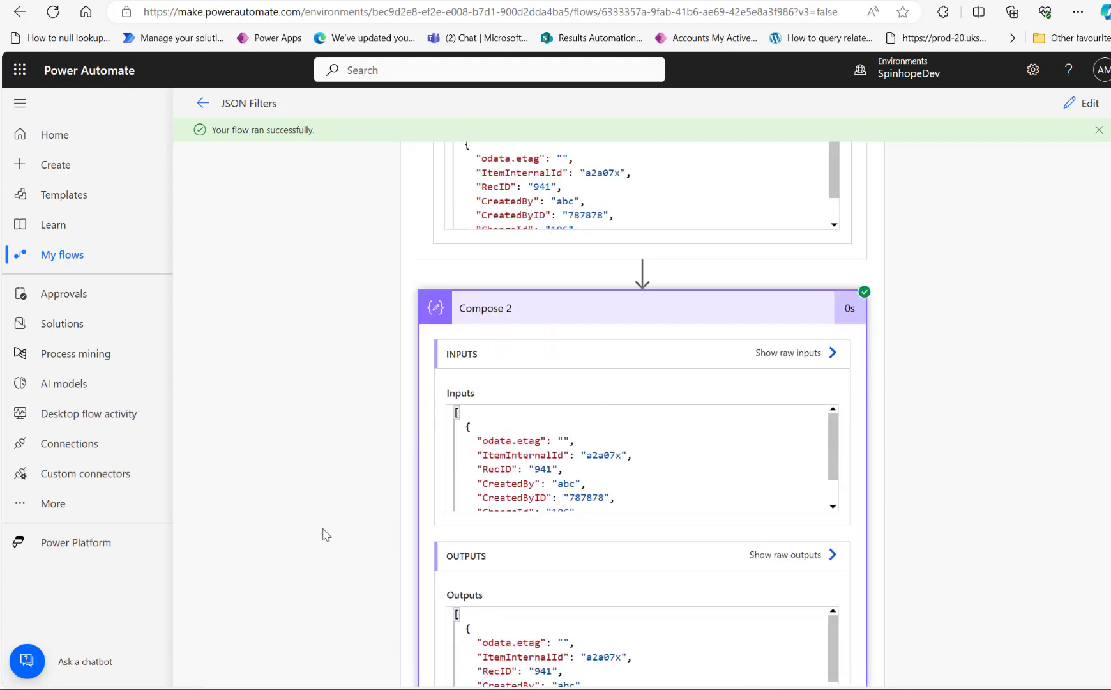
pyautogui.scroll(-5, 332, 522)
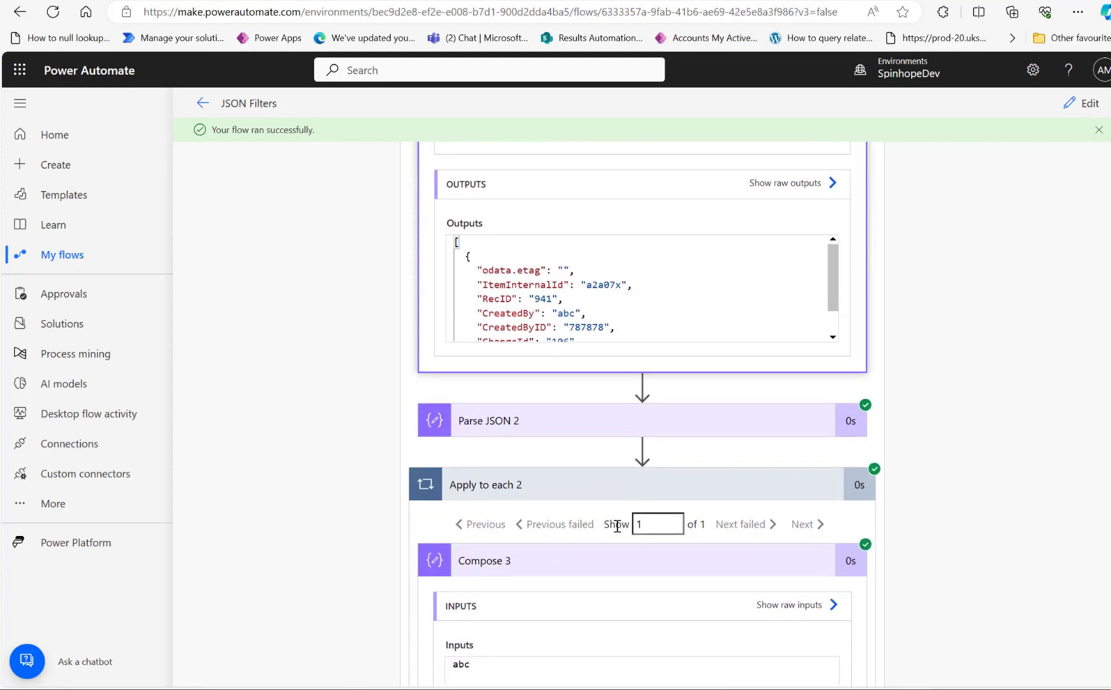
pyautogui.click(536, 417)
pyautogui.scroll(-5, 358, 402)
pyautogui.scroll(-10, 336, 410)
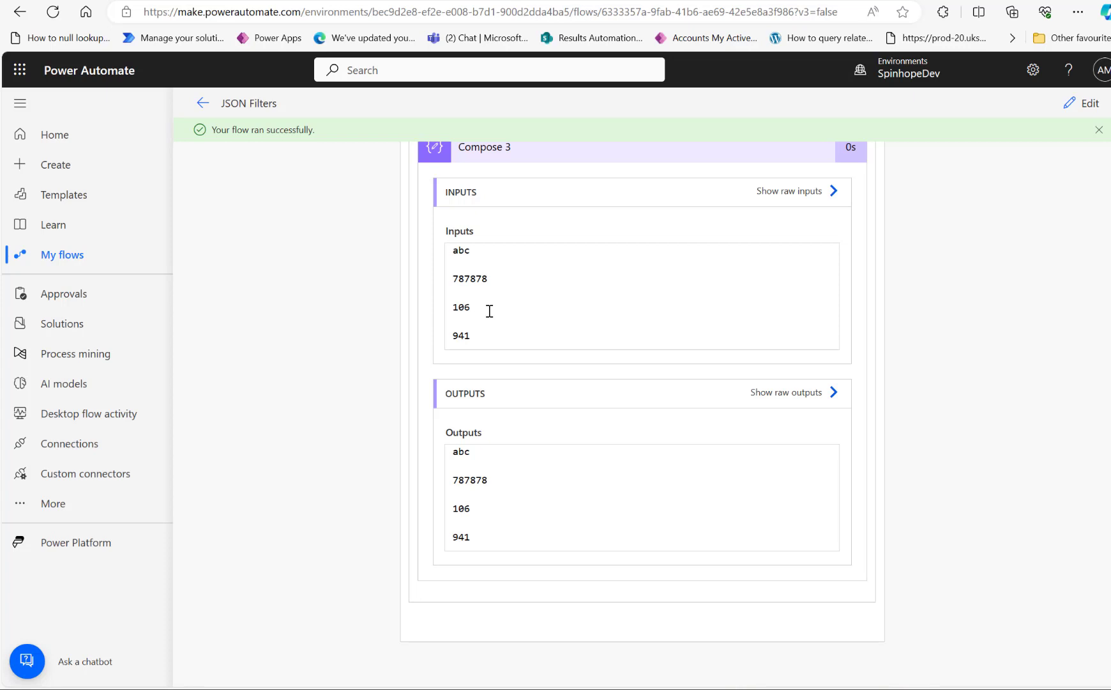
pyautogui.scroll(15, 412, 432)
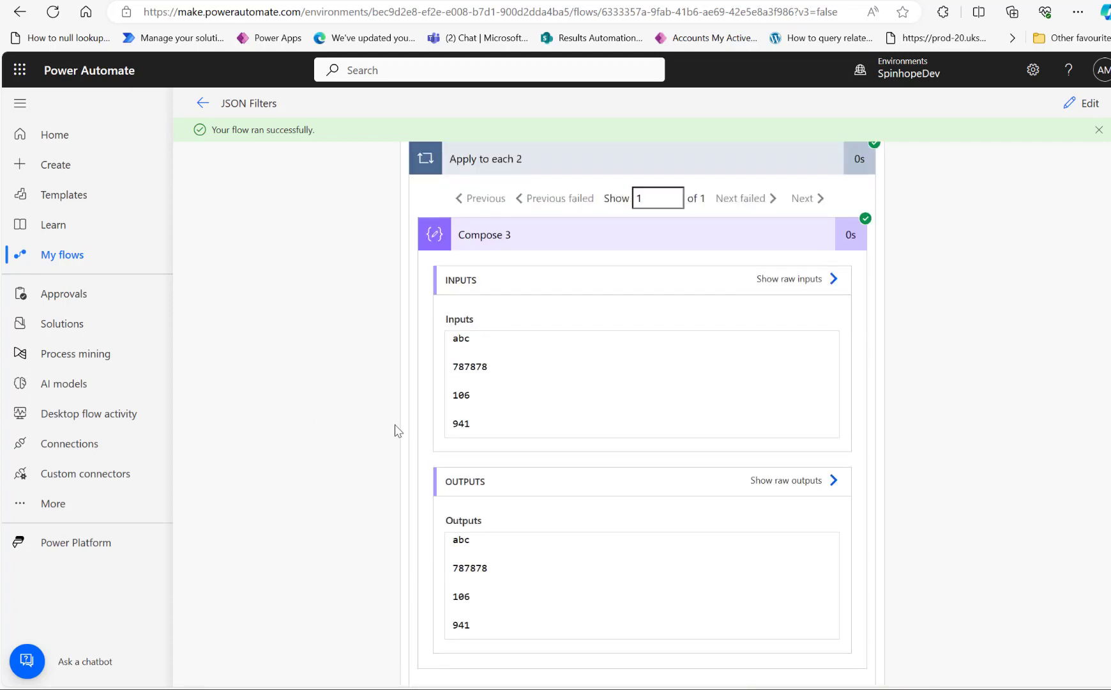
pyautogui.hotkey('alt', 'Left')
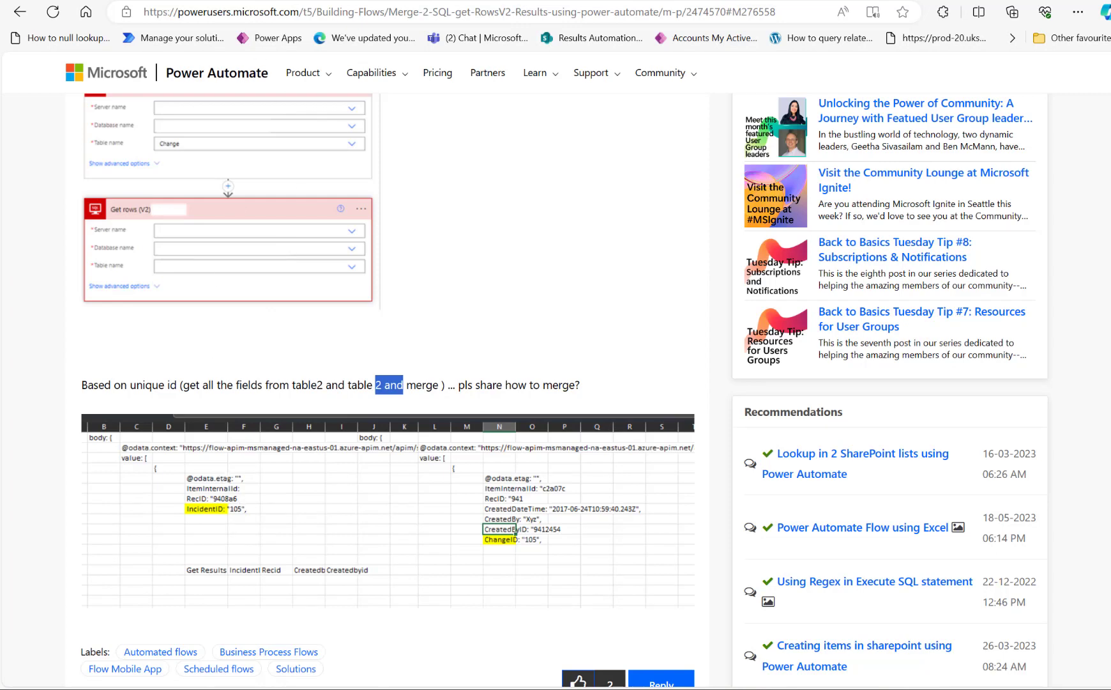
pyautogui.hotkey('alt', 'Right')
pyautogui.scroll(-5, 561, 401)
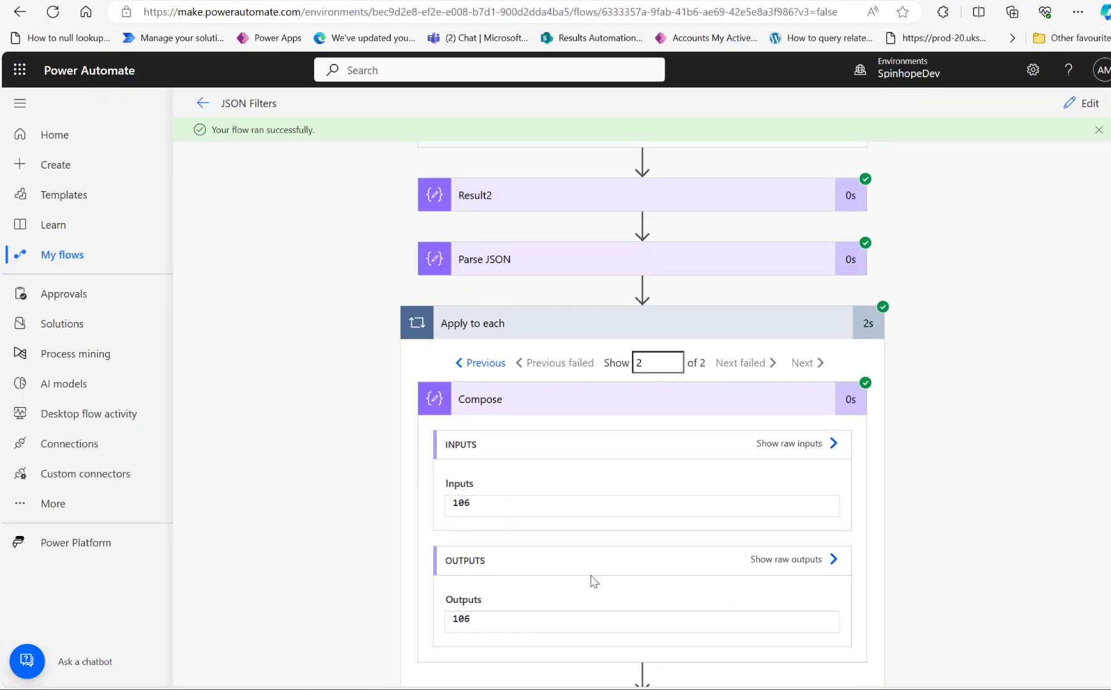
# Collapse the Compose, Filter array, Compose 2 and Parse JSON 2 result cards.
pyautogui.click(561, 397)
pyautogui.click(560, 464)
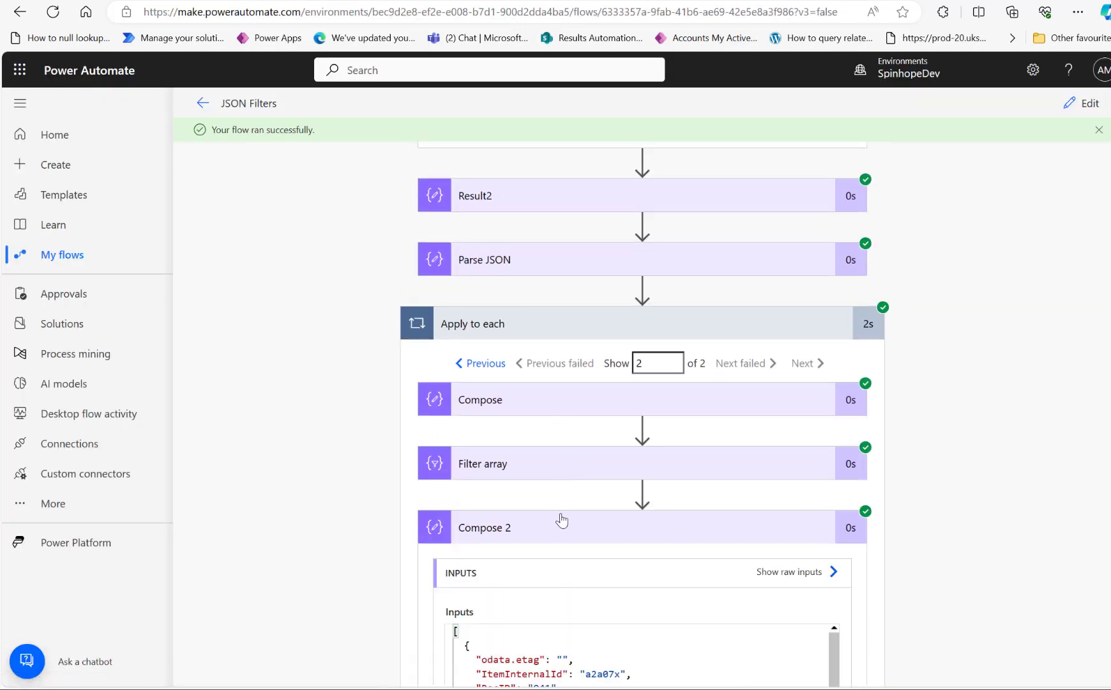
pyautogui.click(555, 523)
pyautogui.click(556, 592)
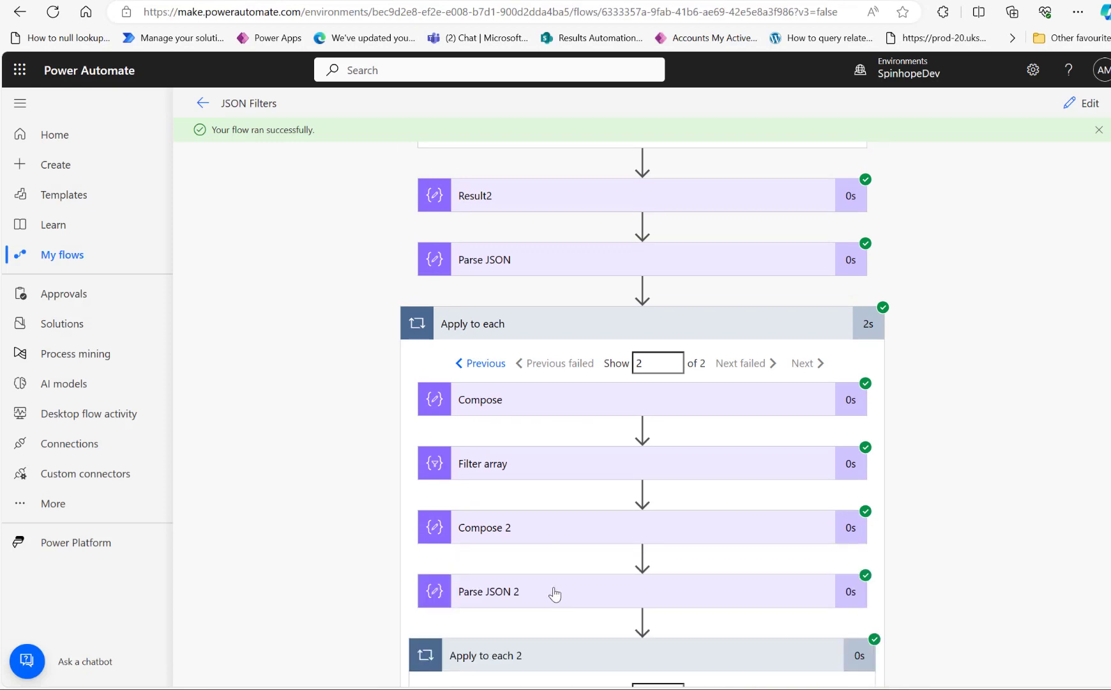
pyautogui.scroll(-3, 285, 392)
pyautogui.scroll(4, 285, 392)
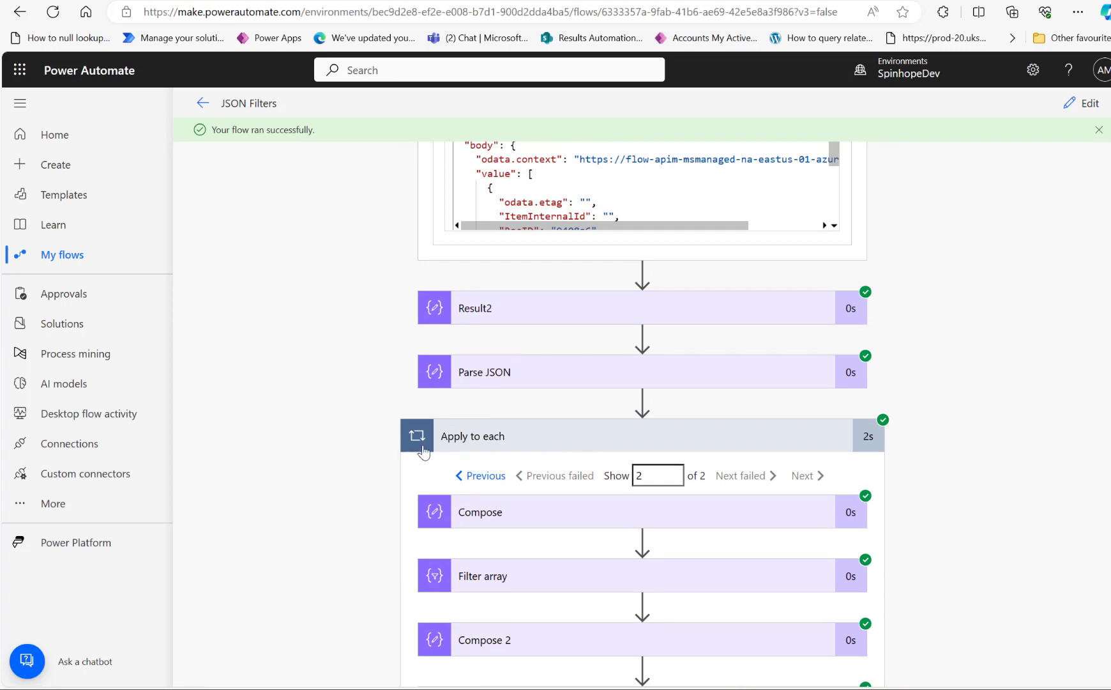
pyautogui.scroll(-2, 634, 516)
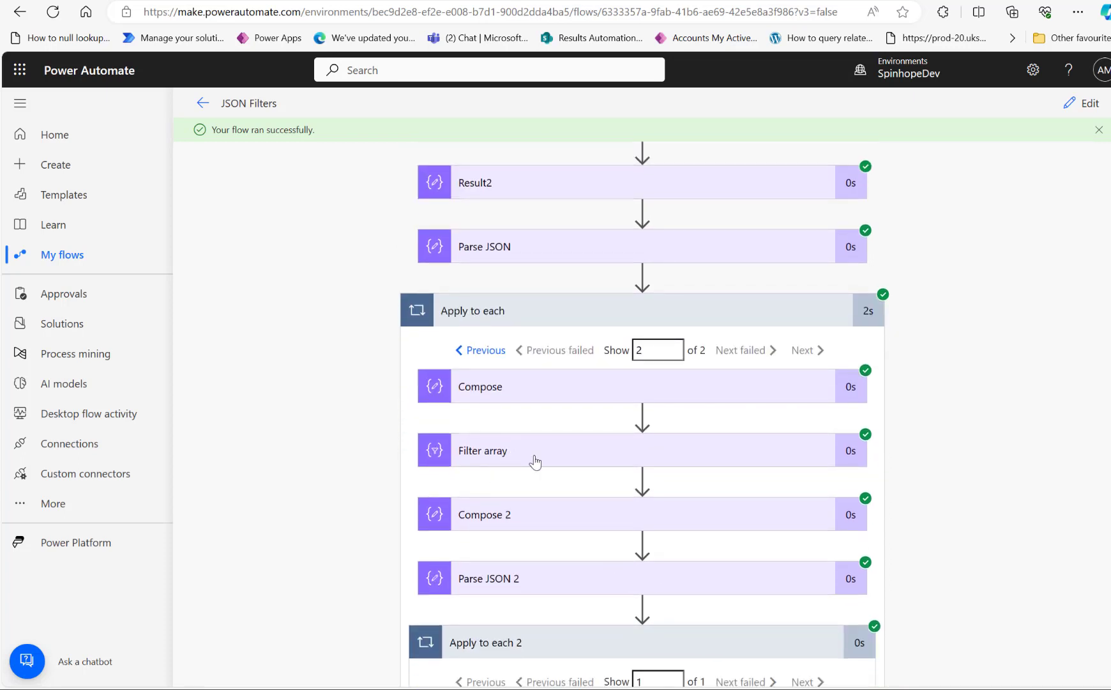
pyautogui.scroll(-3, 538, 460)
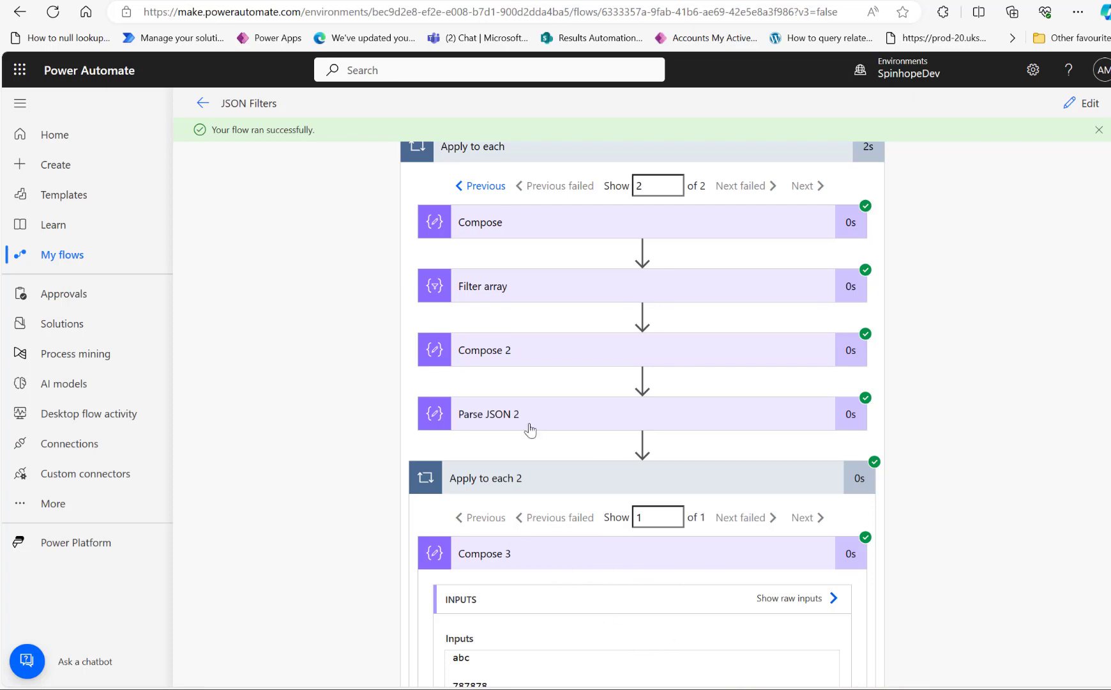
pyautogui.scroll(2, 553, 451)
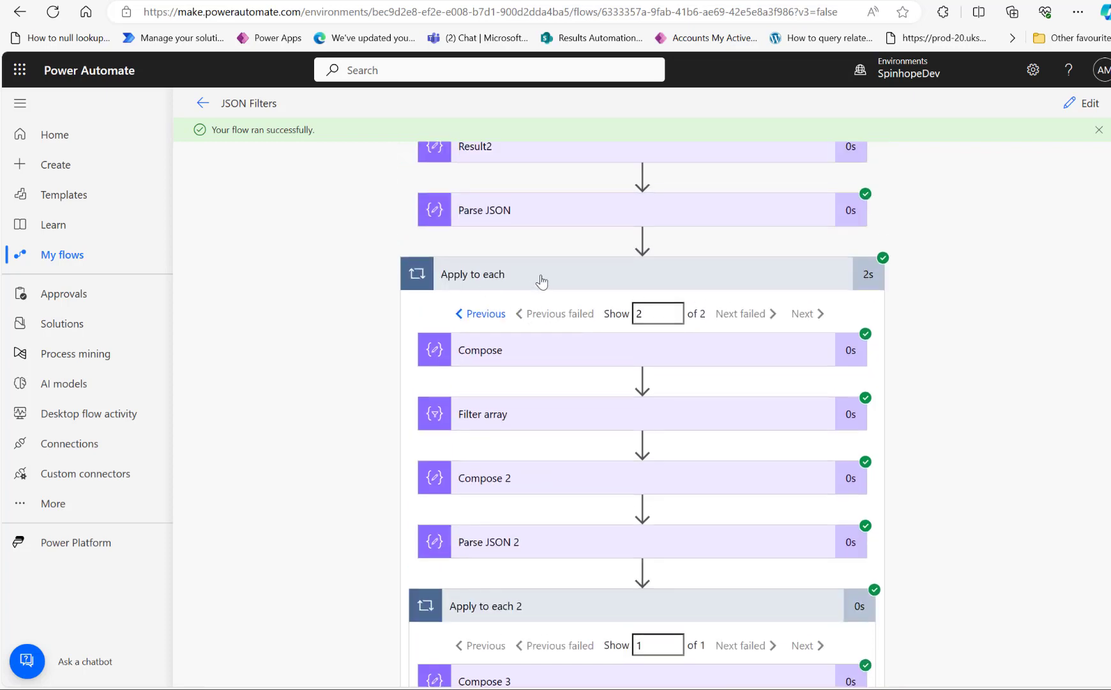
pyautogui.scroll(-4, 506, 533)
pyautogui.scroll(-2, 500, 494)
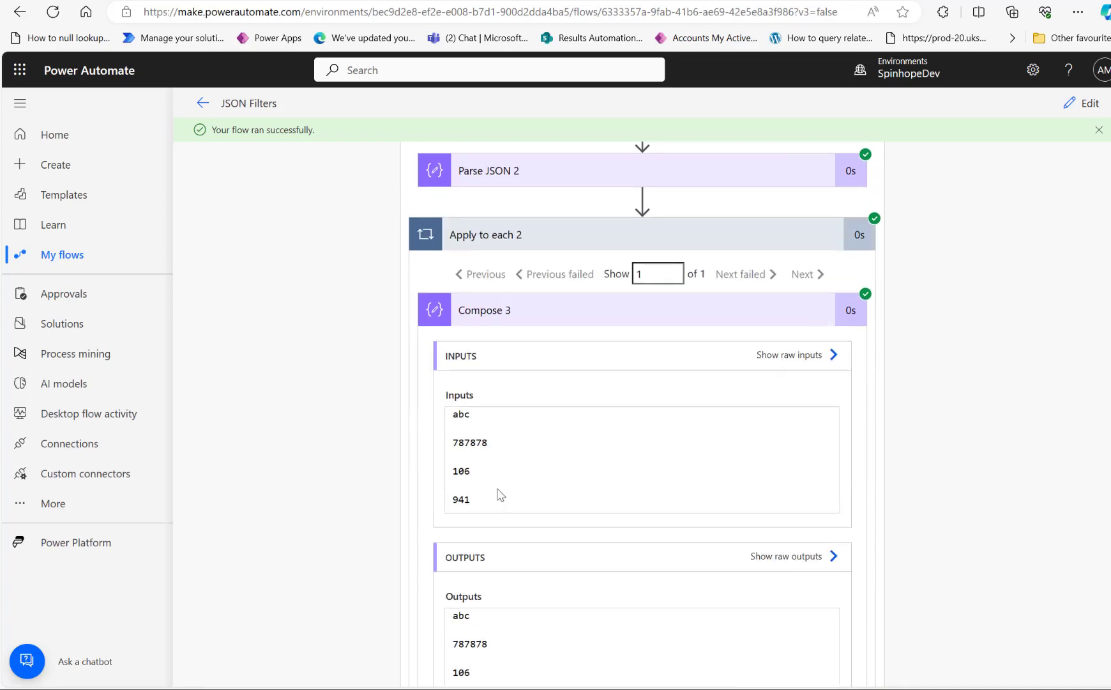
# Reopen the flow for editing and scroll to Compose 3's four inputs.
pyautogui.click(1079, 103)
pyautogui.scroll(-5, 594, 436)
pyautogui.scroll(-8, 594, 437)
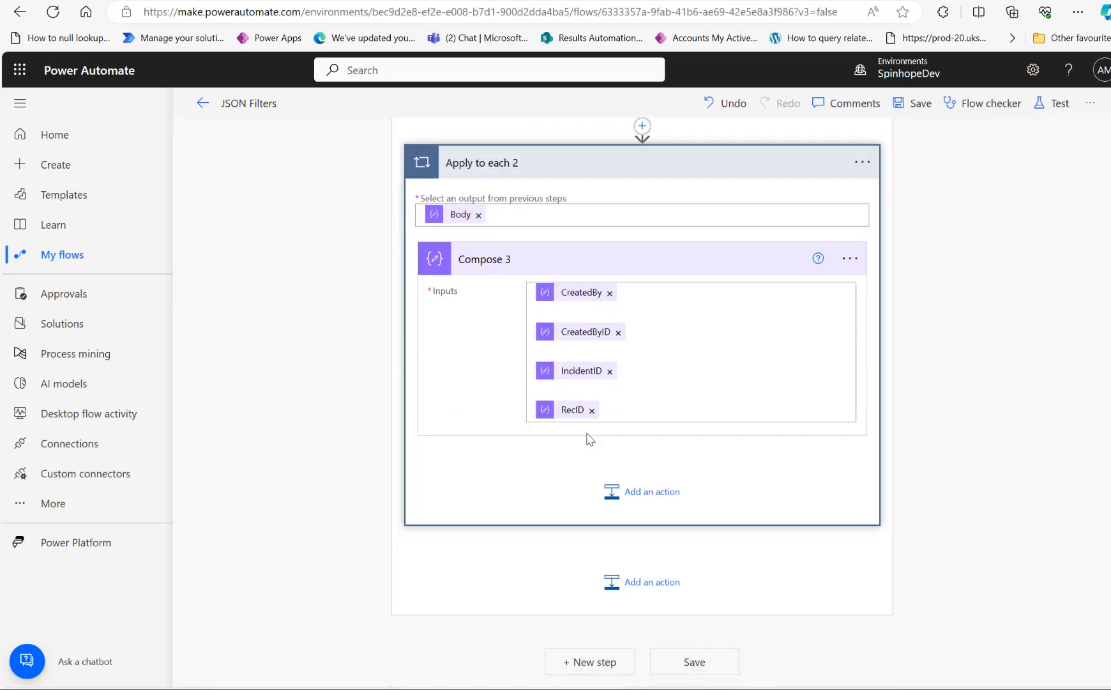